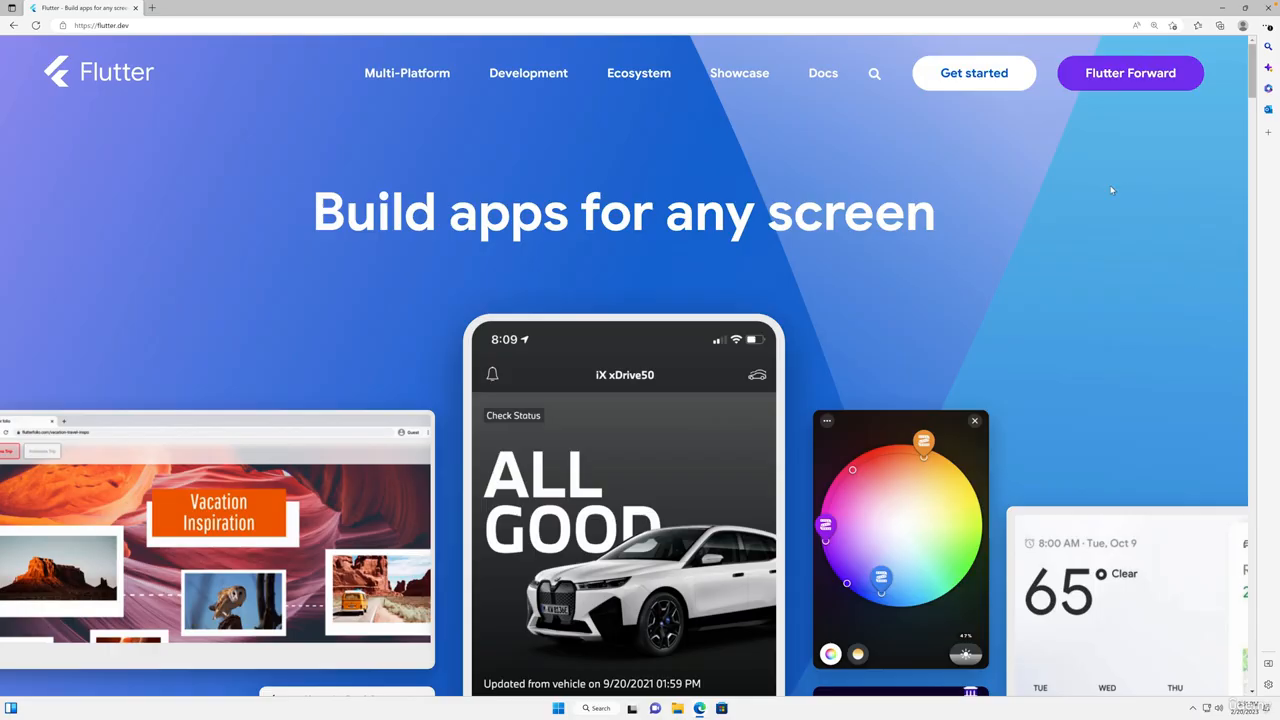
Open Flutter's getting-started installation guide for Windows
{"action": "left_click", "coordinate": [979, 79]}
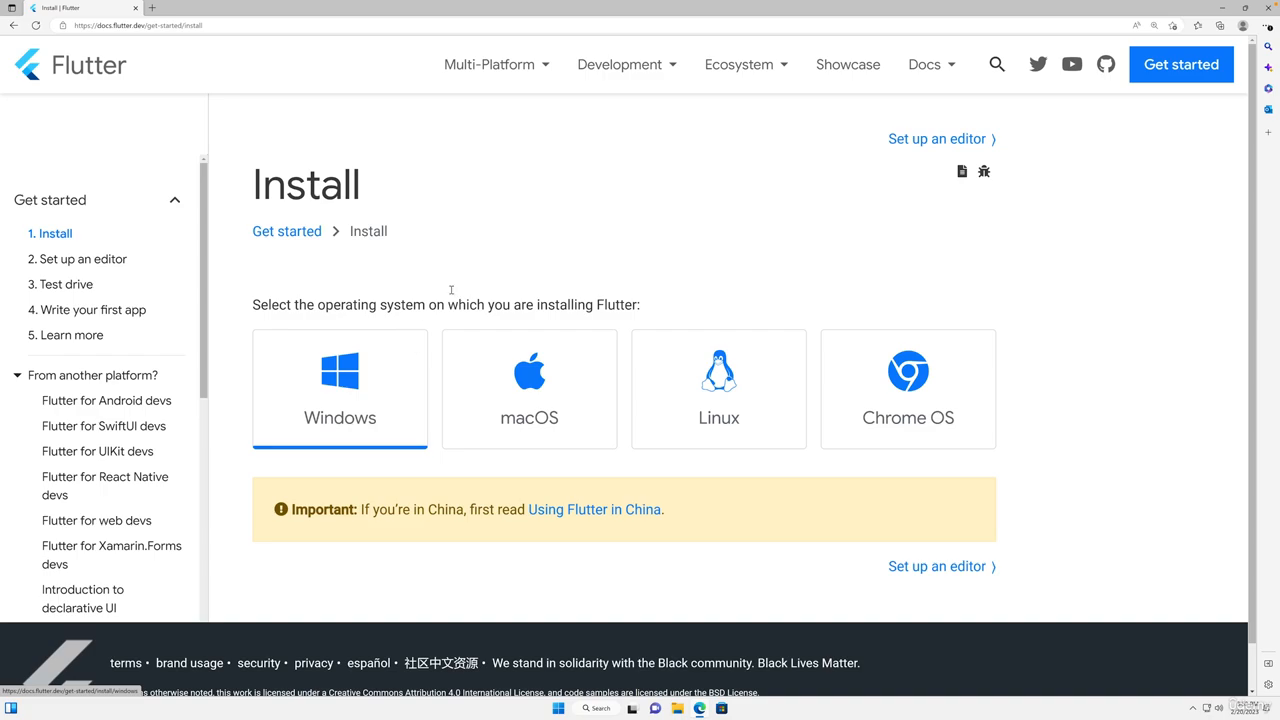
{"action": "left_click", "coordinate": [476, 370]}
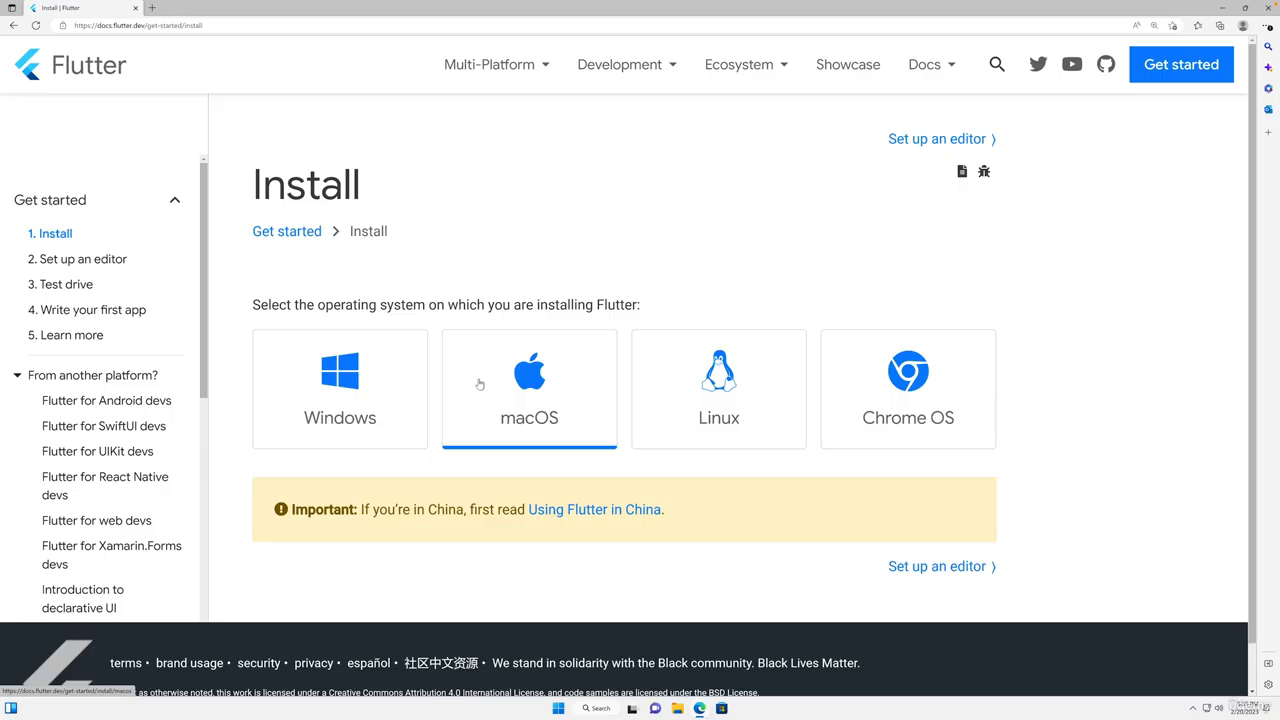
{"action": "left_click", "coordinate": [394, 379]}
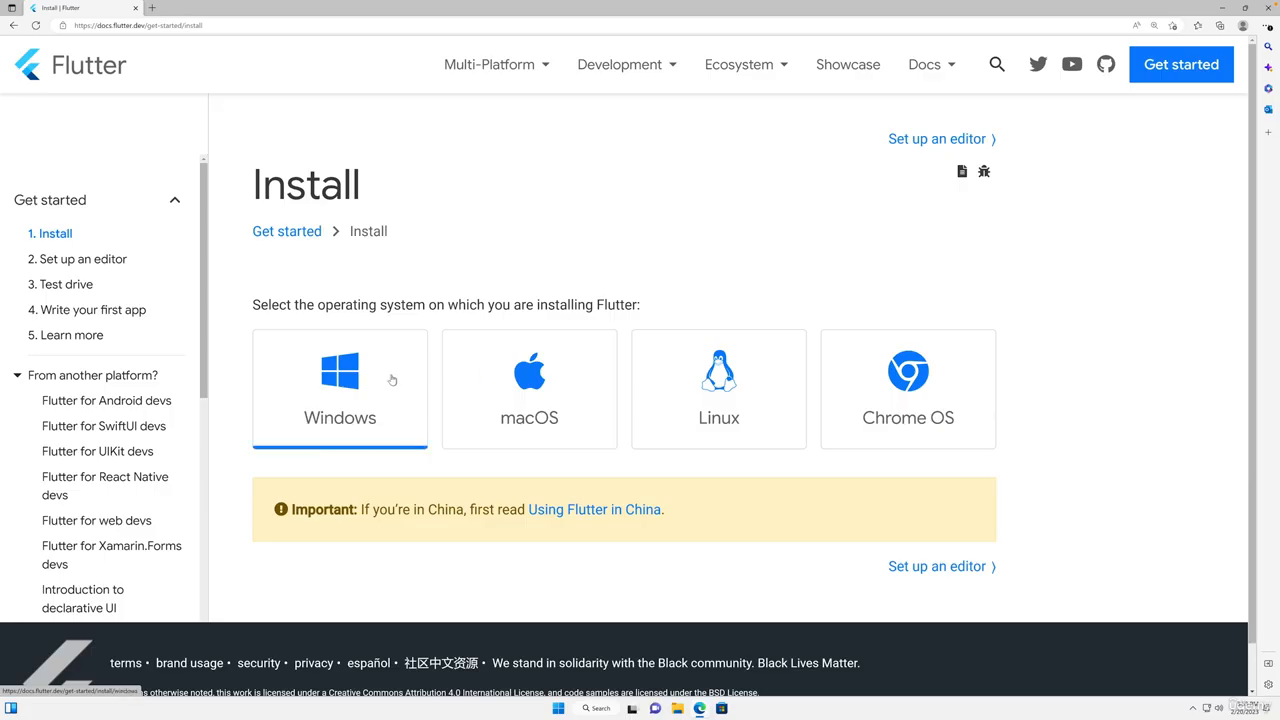
{"action": "left_click", "coordinate": [392, 379]}
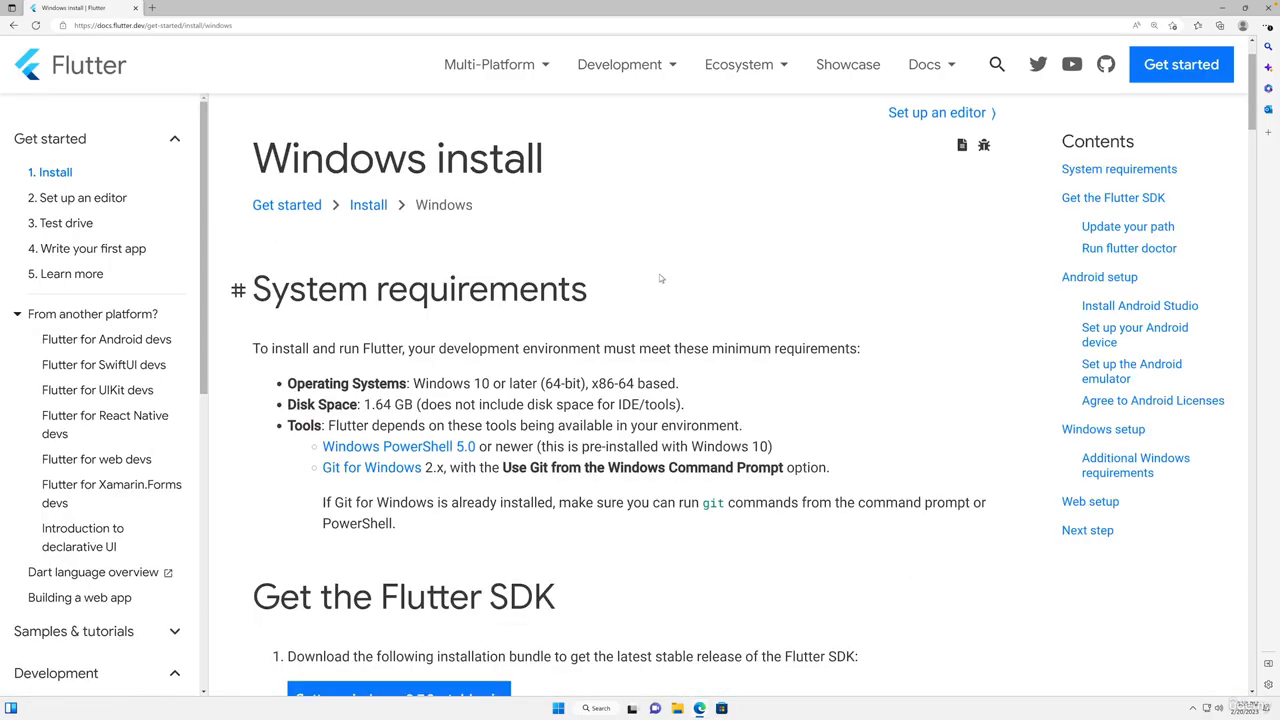
Review the Windows system requirements and open the linked Git for Windows download page in a new tab
{"action": "scroll", "coordinate": [660, 279], "scroll_direction": "down", "scroll_amount": 1}
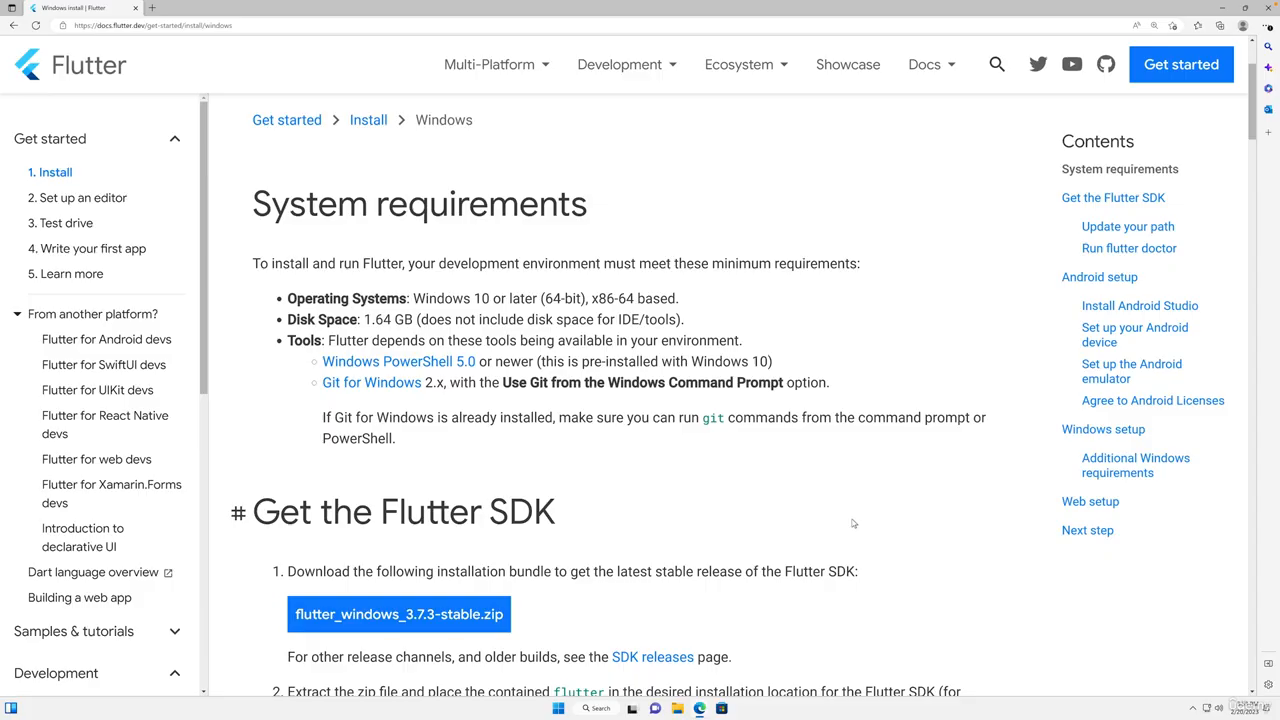
{"action": "scroll", "coordinate": [853, 523], "scroll_direction": "down", "scroll_amount": 2}
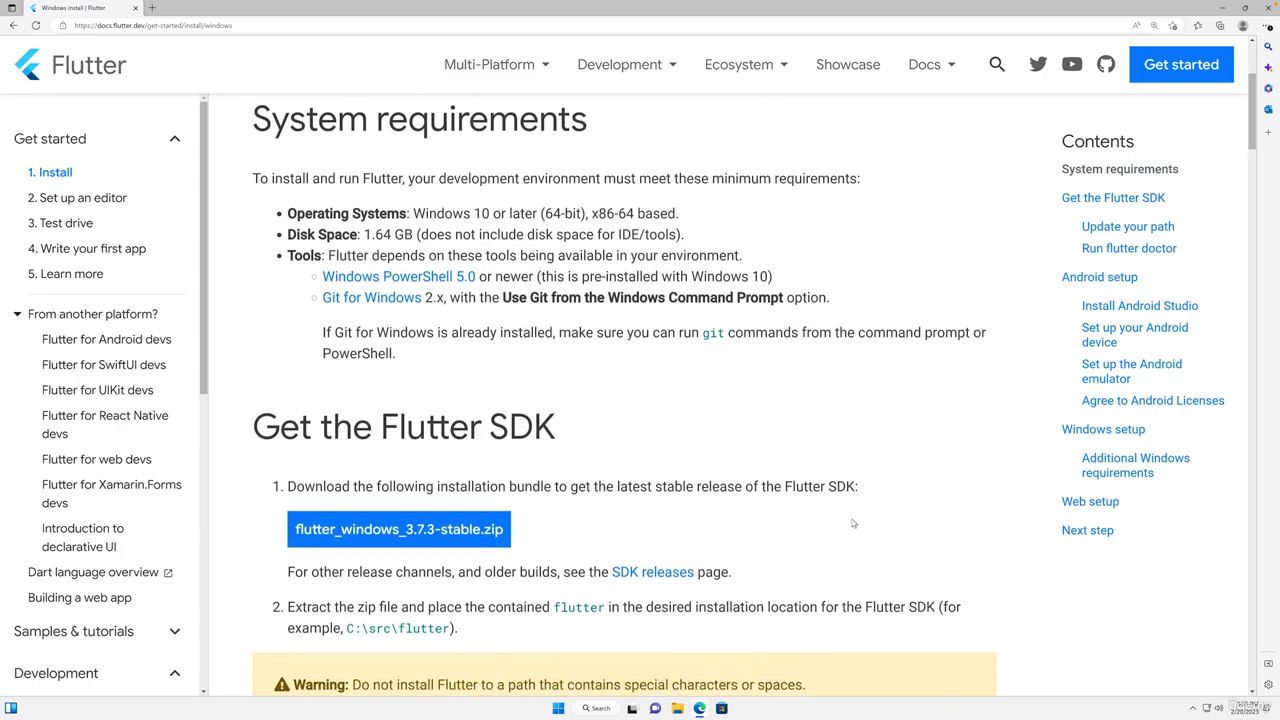
{"action": "scroll", "coordinate": [853, 523], "scroll_direction": "up", "scroll_amount": 1}
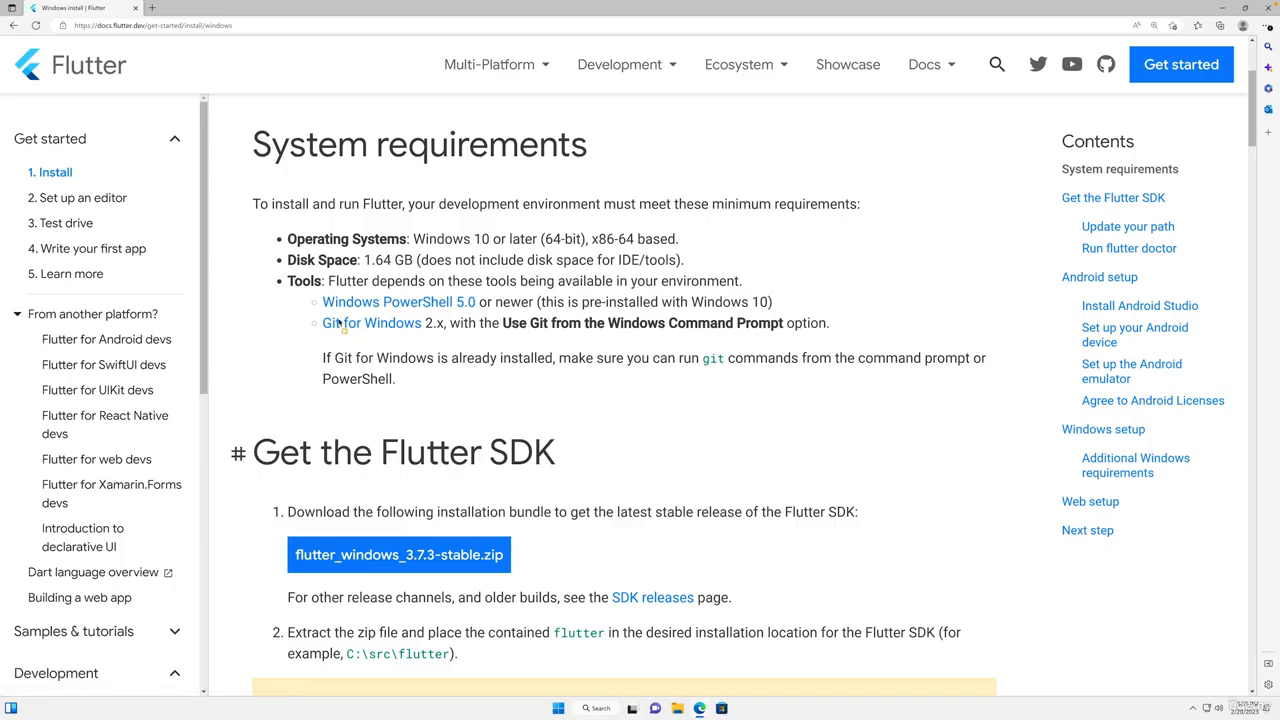
{"action": "left_click_drag", "start_coordinate": [266, 270], "coordinate": [1024, 410]}
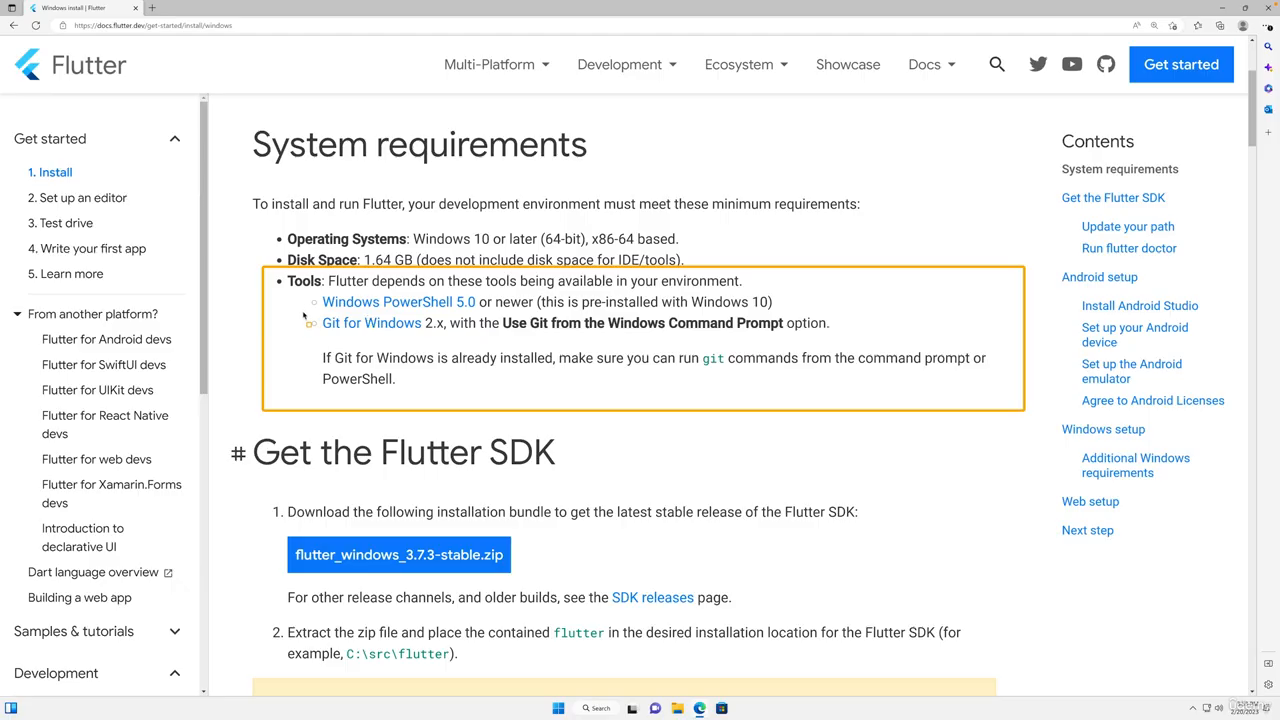
{"action": "left_click_drag", "start_coordinate": [304, 310], "coordinate": [428, 338]}
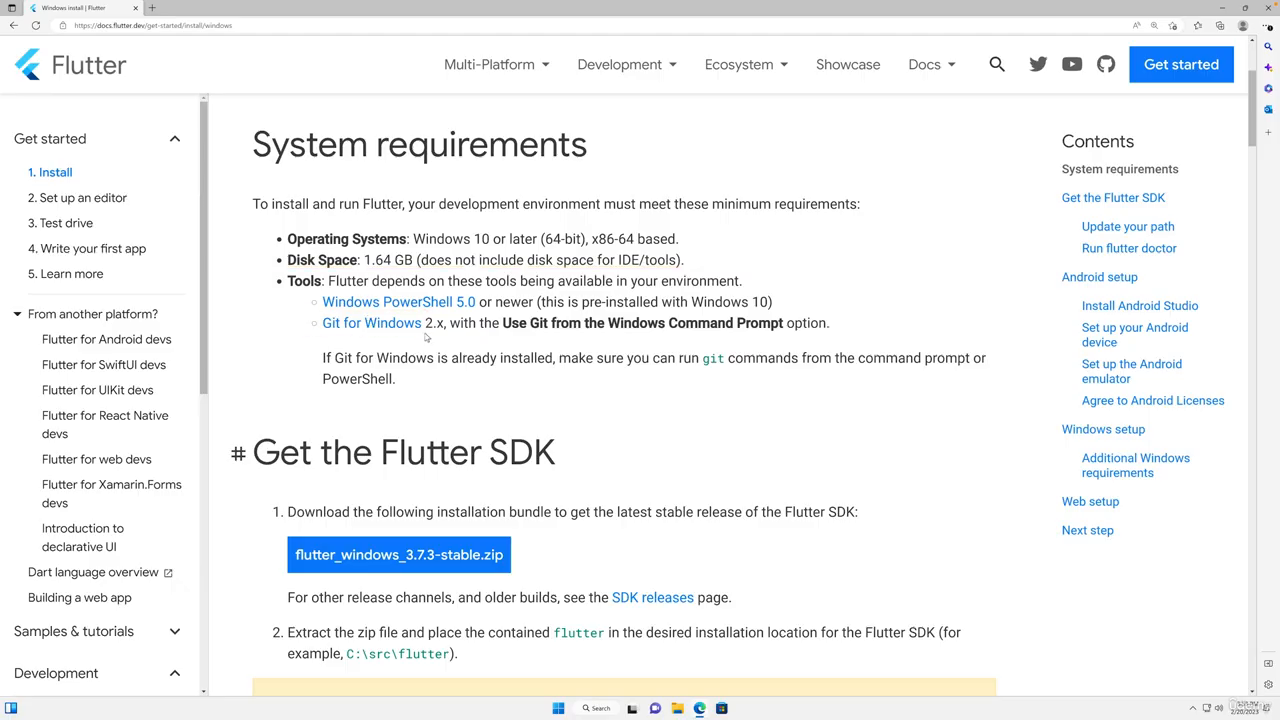
{"action": "right_click", "coordinate": [371, 328]}
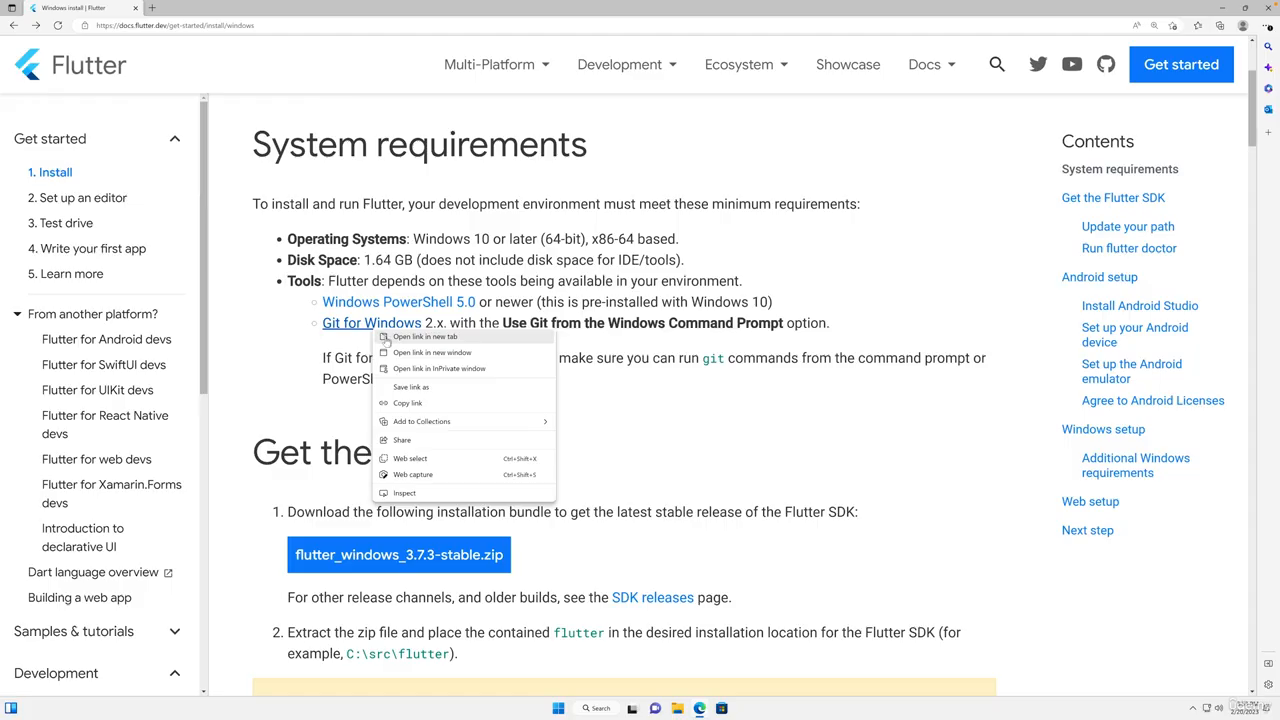
{"action": "left_click", "coordinate": [388, 340]}
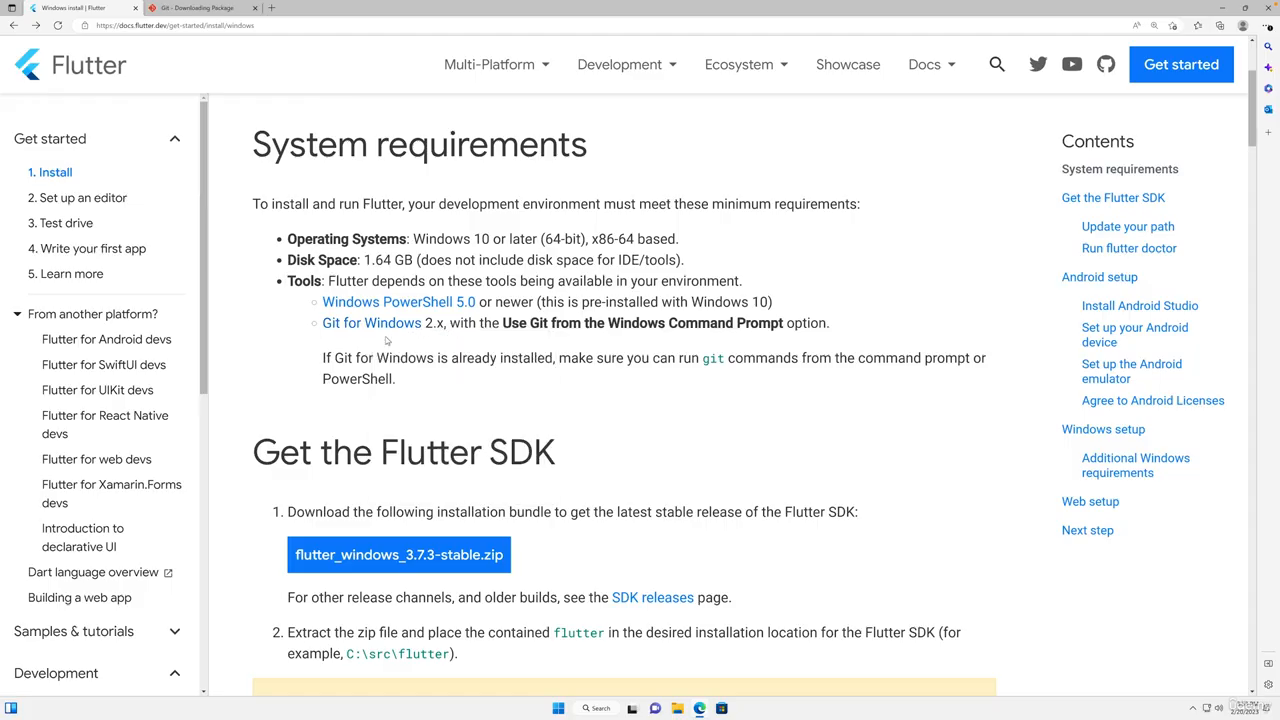
{"action": "left_click", "coordinate": [226, 8]}
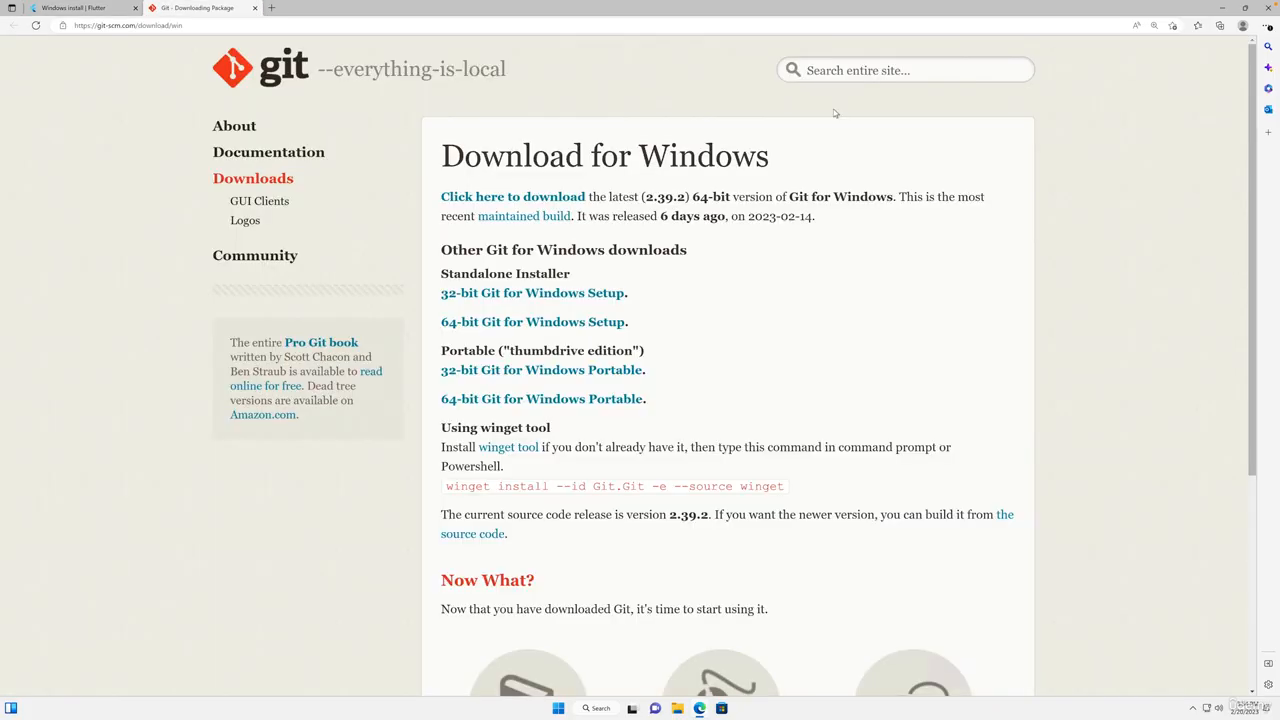
Obtain the 64-bit Git for Windows Setup and run it, continuing past the GNU General Public License
{"action": "left_click", "coordinate": [603, 327]}
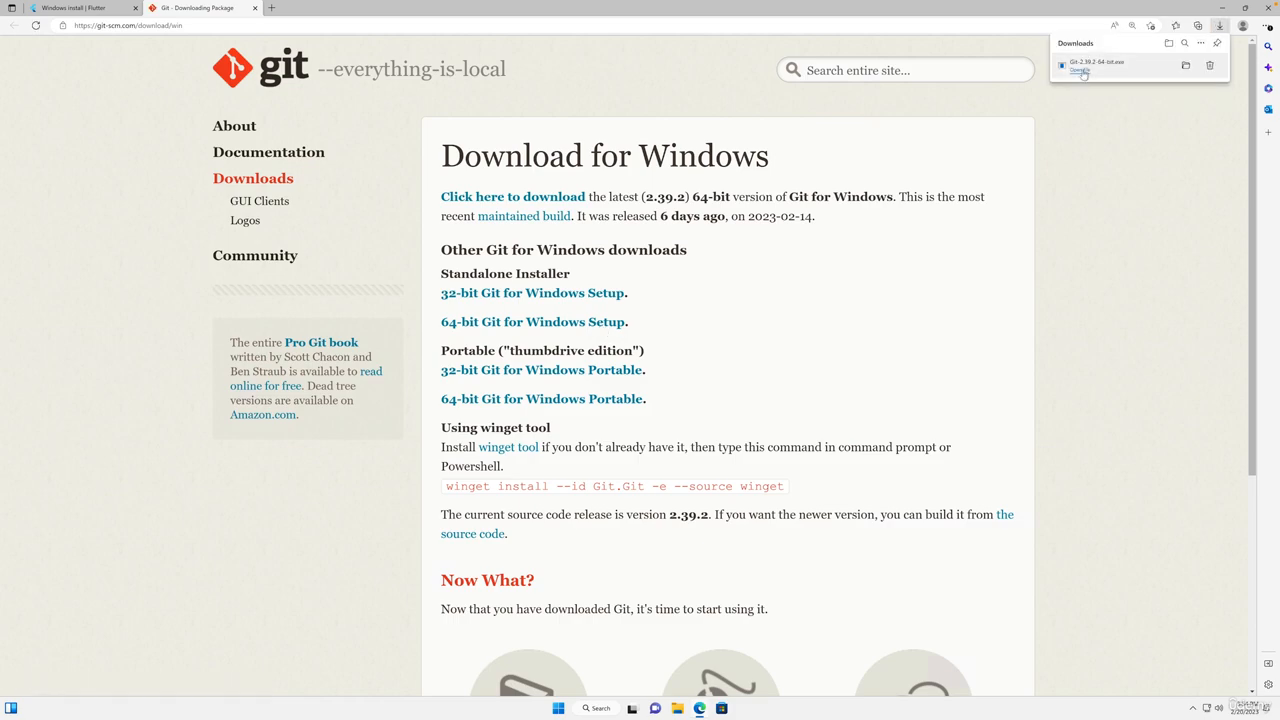
{"action": "left_click", "coordinate": [1082, 72]}
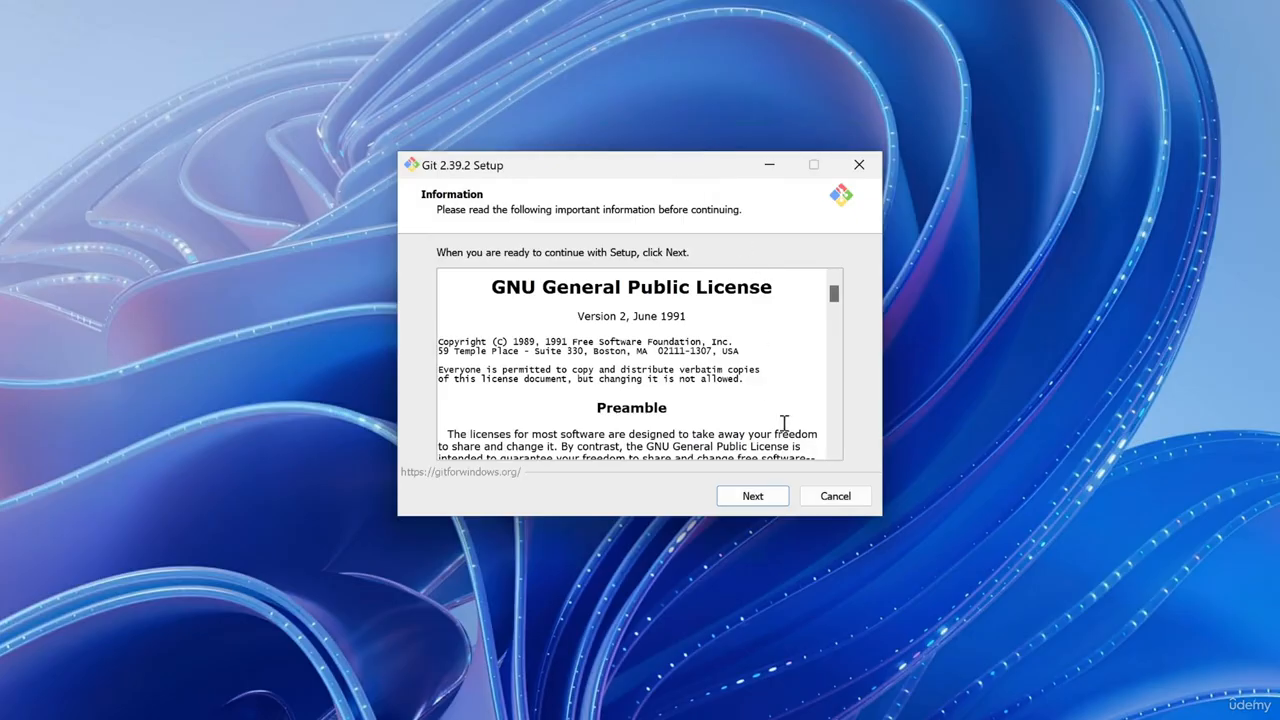
{"action": "left_click", "coordinate": [756, 500]}
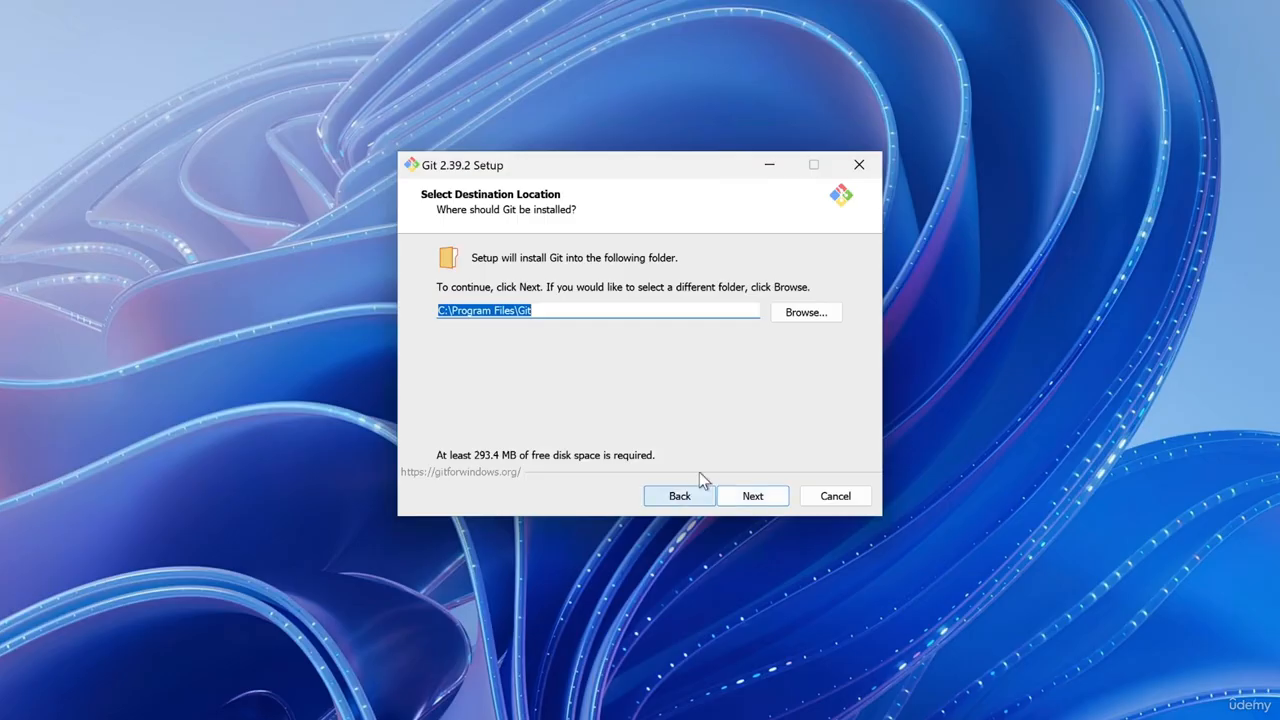
Accept the destination C:\Program Files\Git, default components, Start Menu folder Git and Vim editor, continuing to the PATH environment options
{"action": "left_click", "coordinate": [750, 500]}
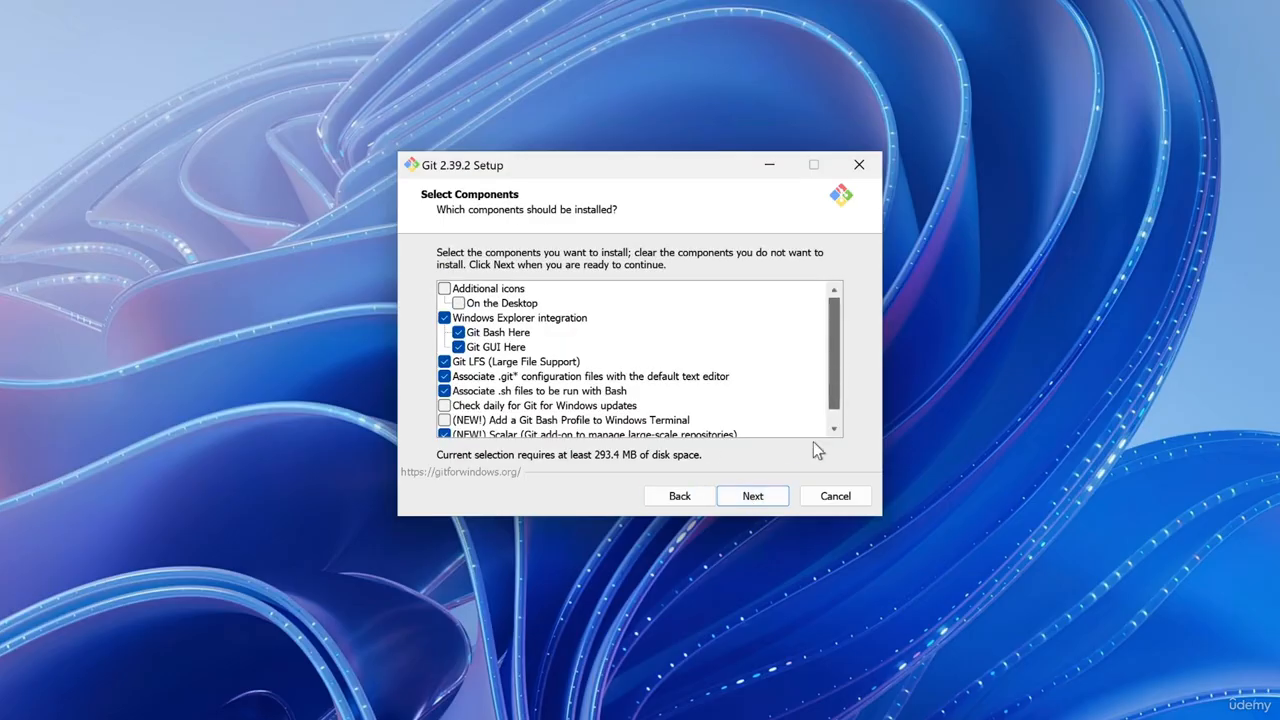
{"action": "left_click", "coordinate": [774, 505]}
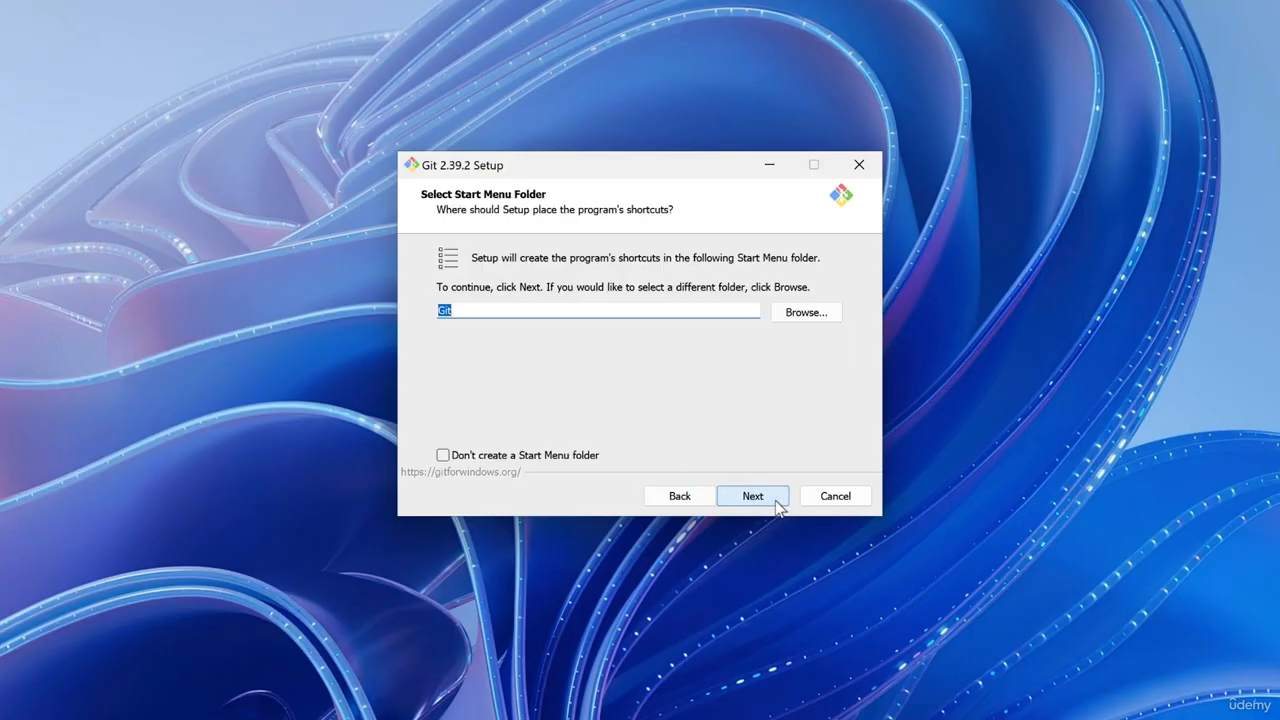
{"action": "left_click", "coordinate": [778, 507]}
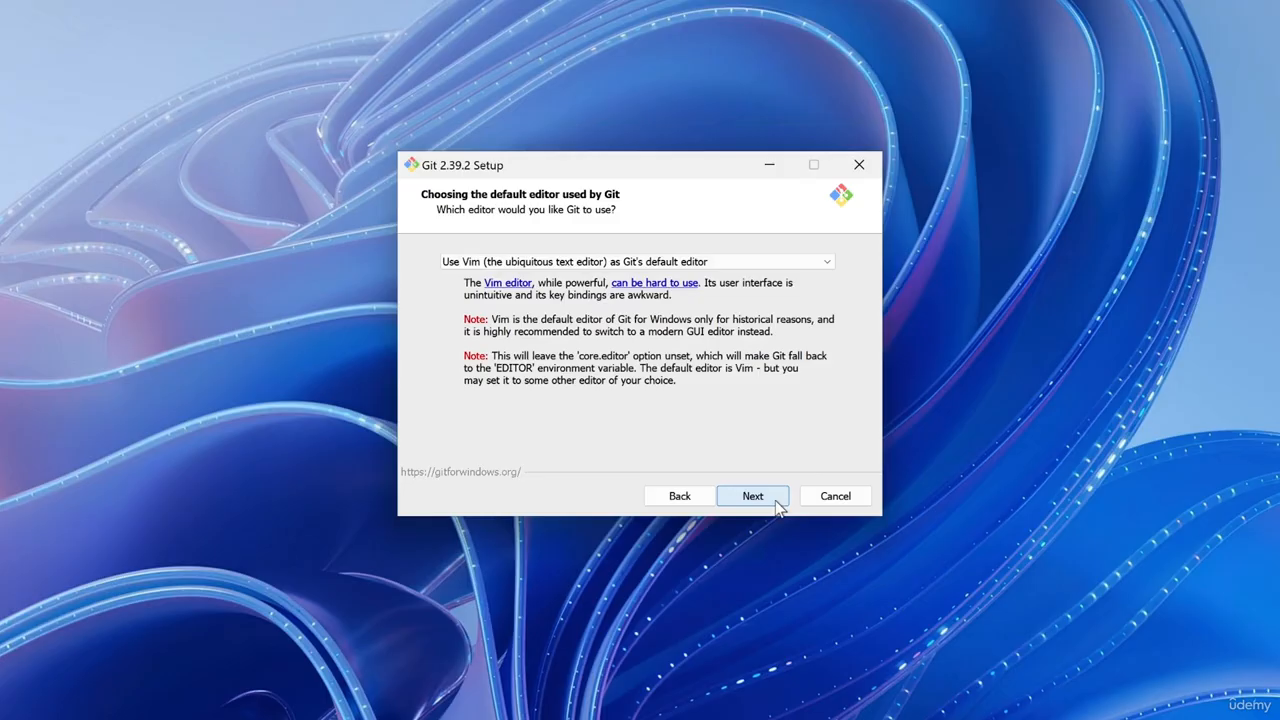
{"action": "left_click", "coordinate": [778, 507]}
{"action": "left_click", "coordinate": [778, 507]}
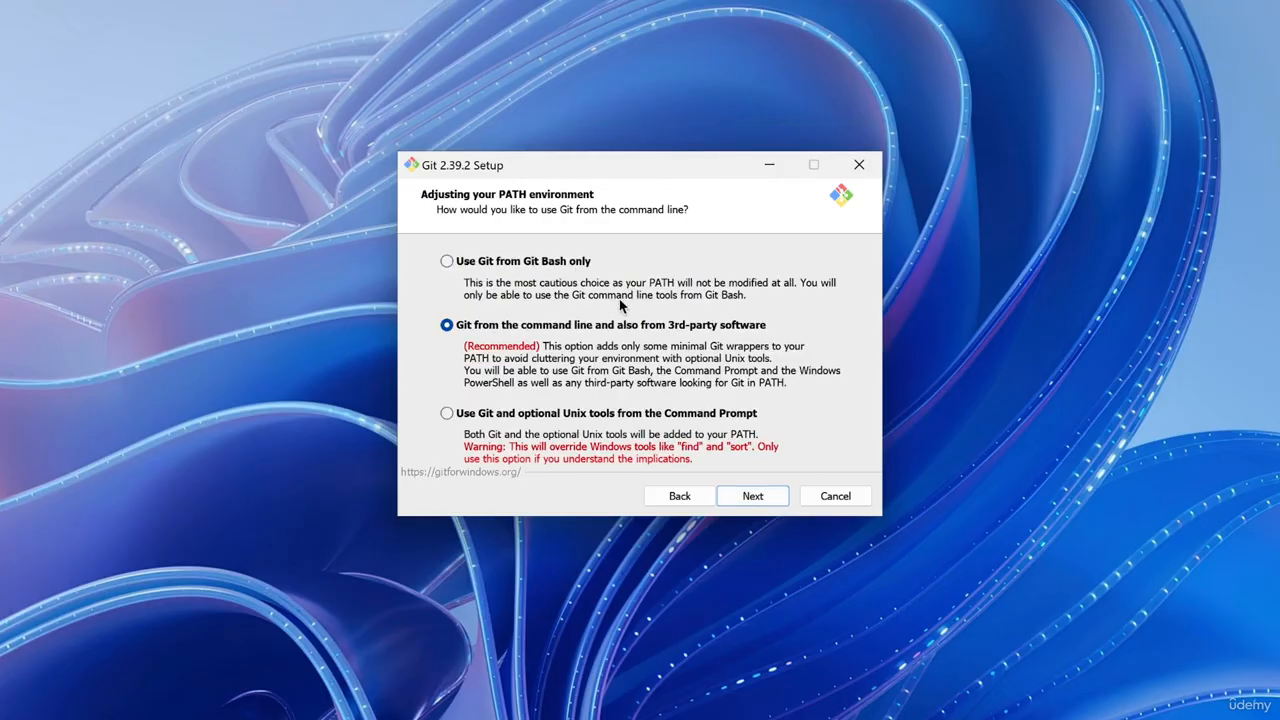
Choose "Use Git and optional Unix tools from the Command Prompt" and keep the bundled OpenSSH
{"action": "left_click", "coordinate": [446, 416]}
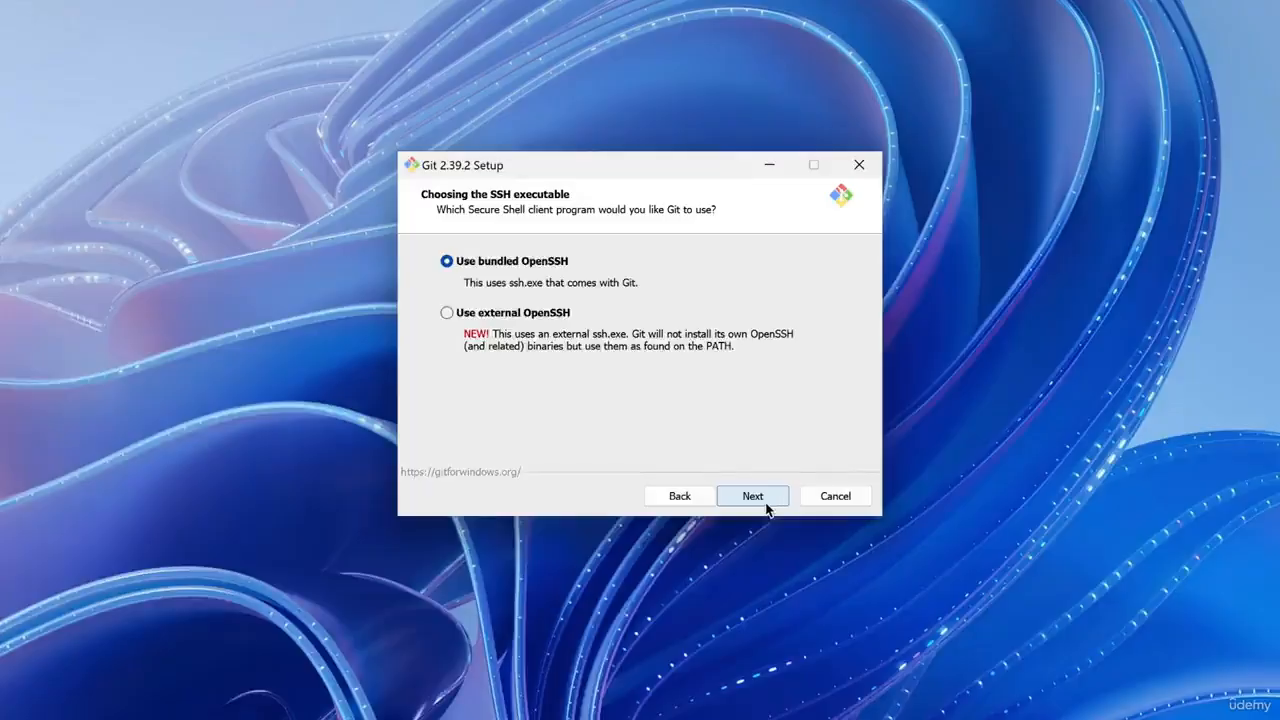
{"action": "left_click", "coordinate": [766, 500]}
{"action": "left_click", "coordinate": [766, 505]}
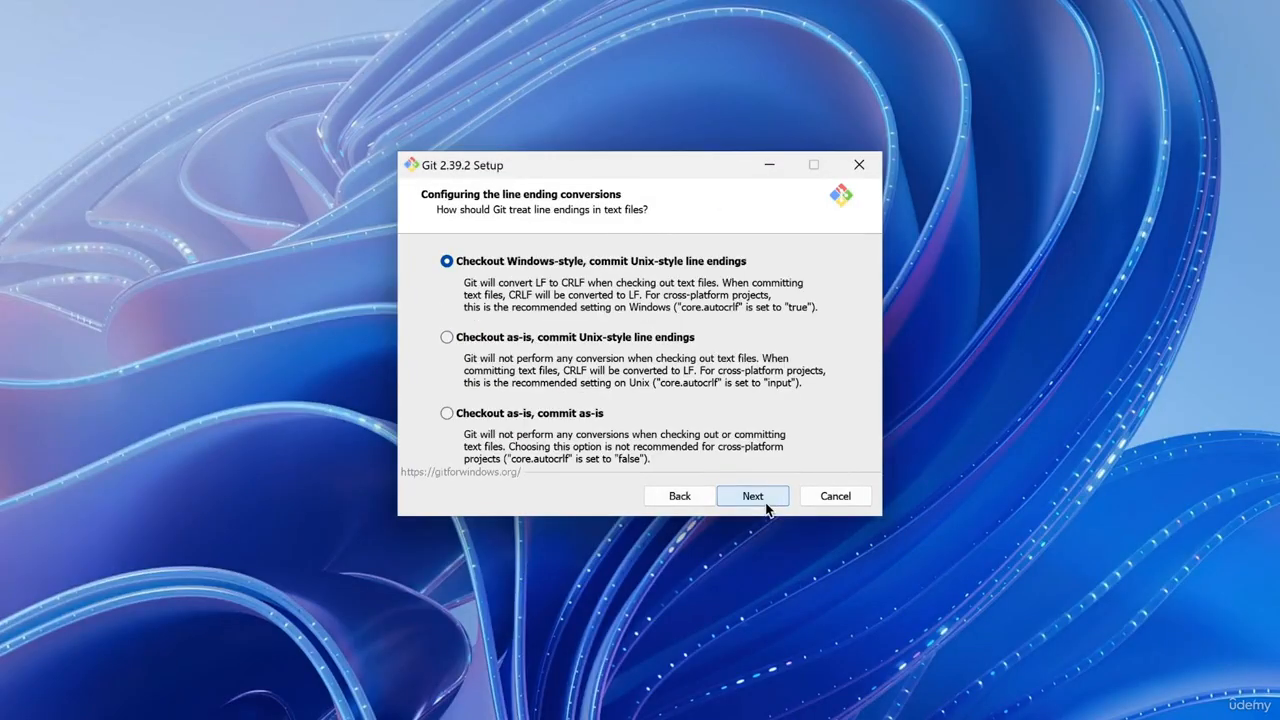
Accept Windows-style checkout with Unix-style commits, the MinTTY terminal, the default git pull behavior and Git Credential Manager
{"action": "left_click", "coordinate": [766, 505]}
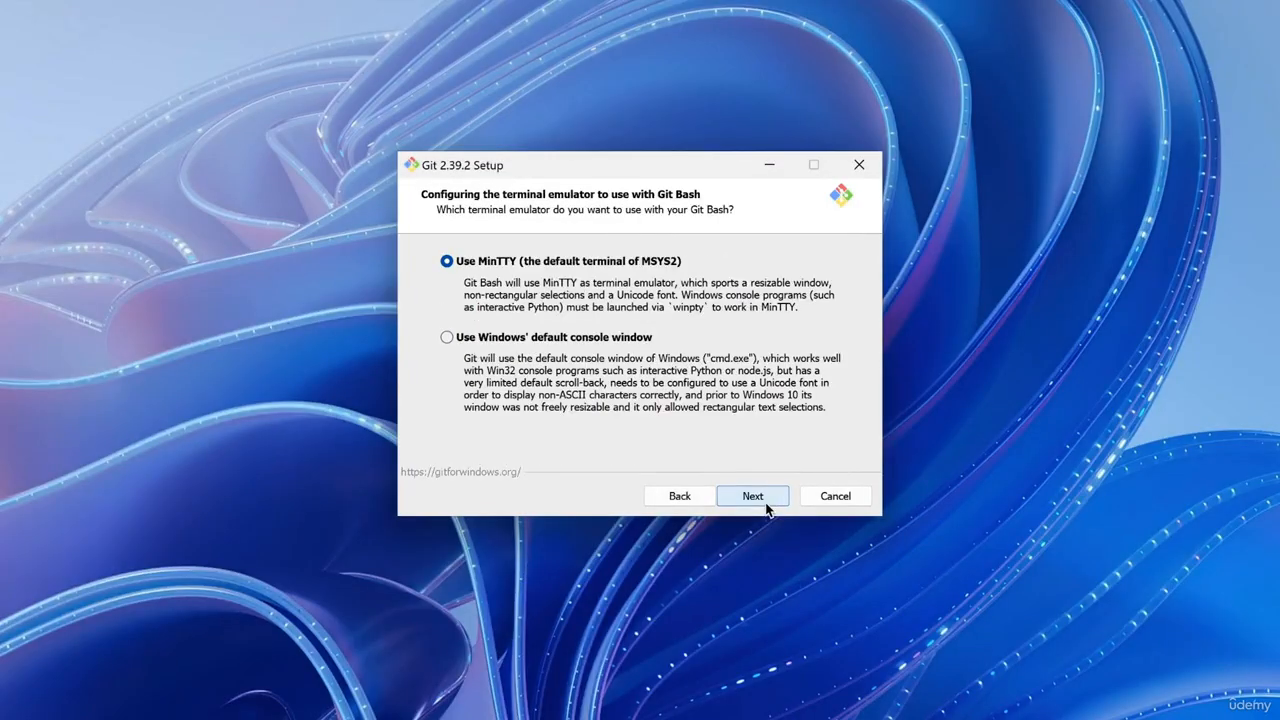
{"action": "left_click", "coordinate": [766, 505]}
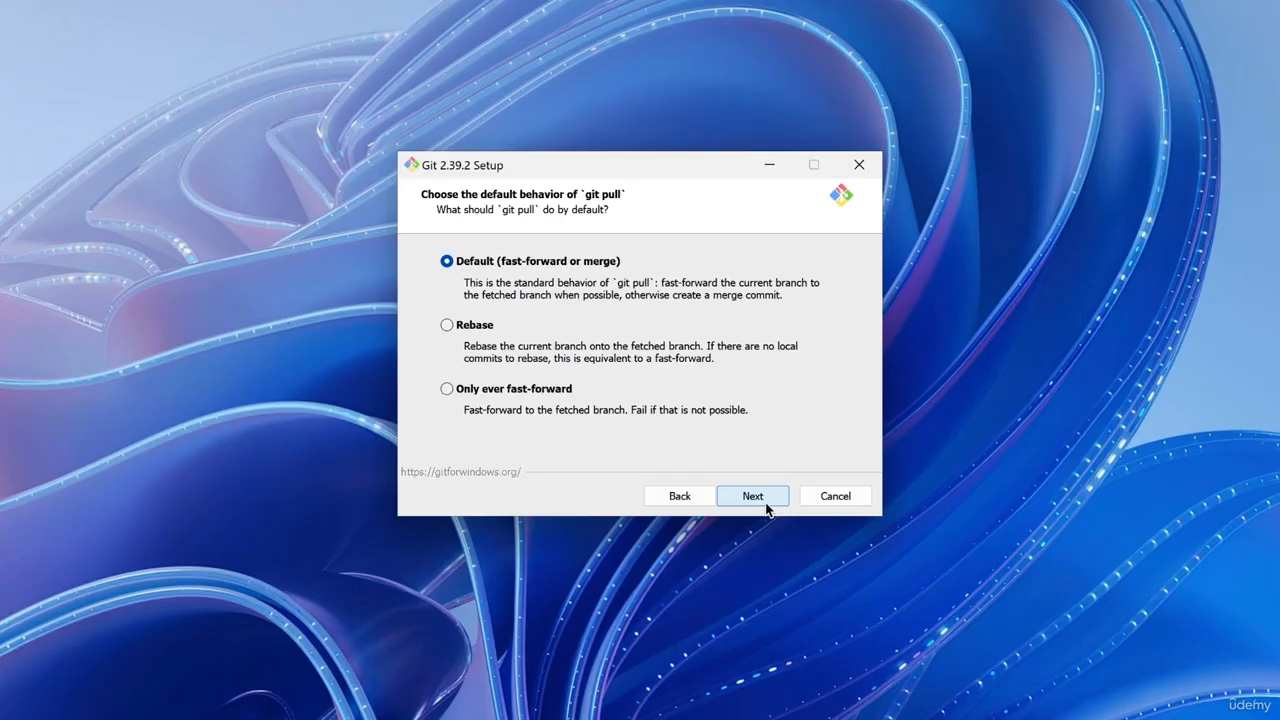
{"action": "left_click", "coordinate": [766, 505]}
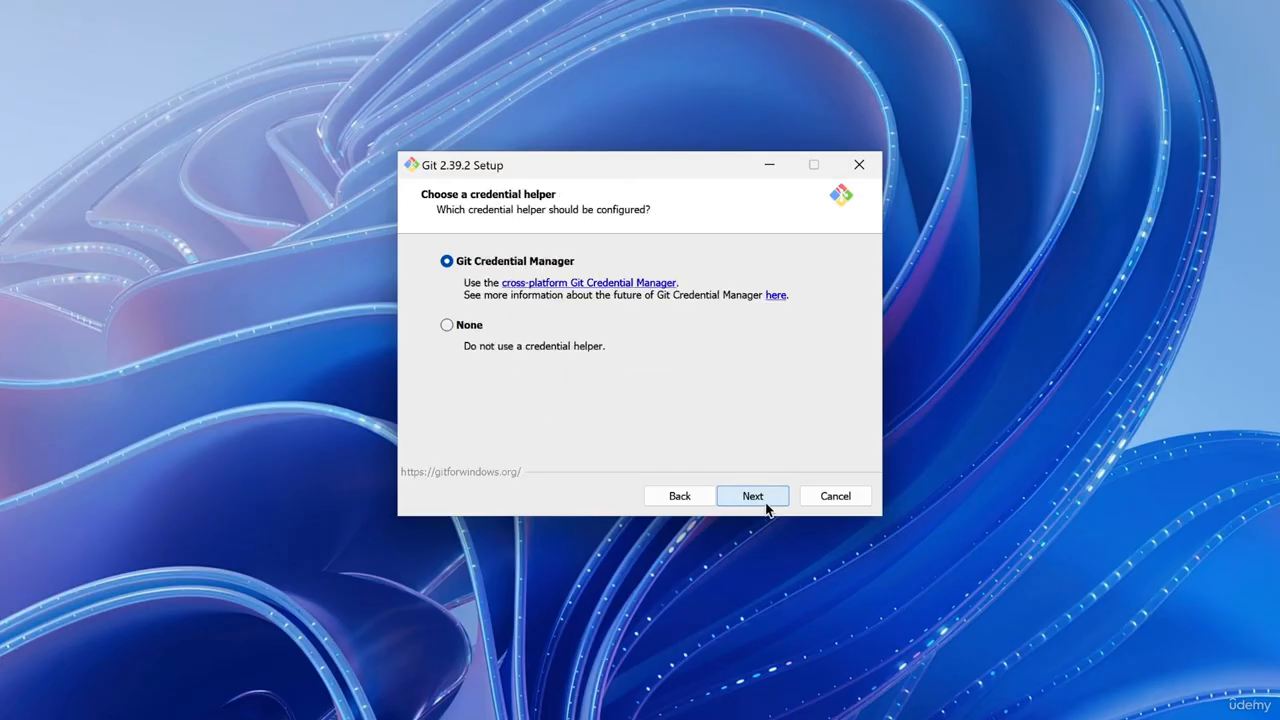
{"action": "left_click", "coordinate": [766, 505]}
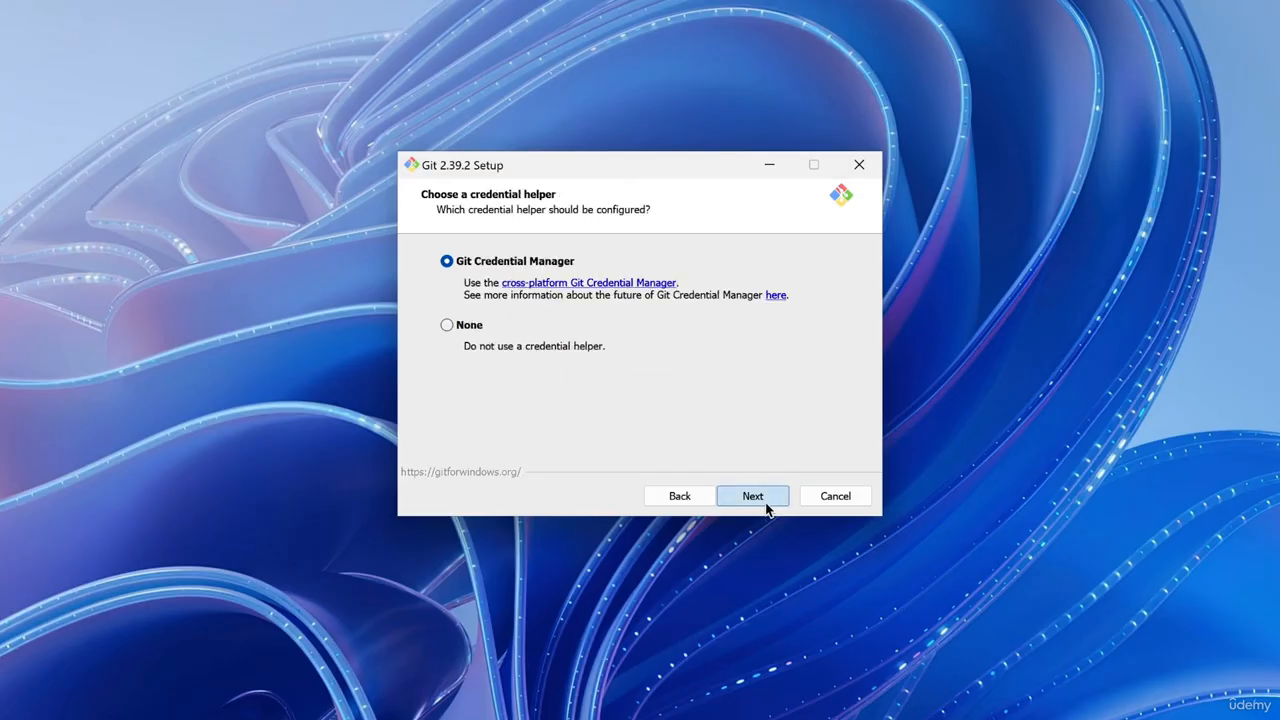
Install Git with the remaining default options and finish the setup wizard without viewing the release notes
{"action": "left_click", "coordinate": [766, 505]}
{"action": "left_click", "coordinate": [766, 505]}
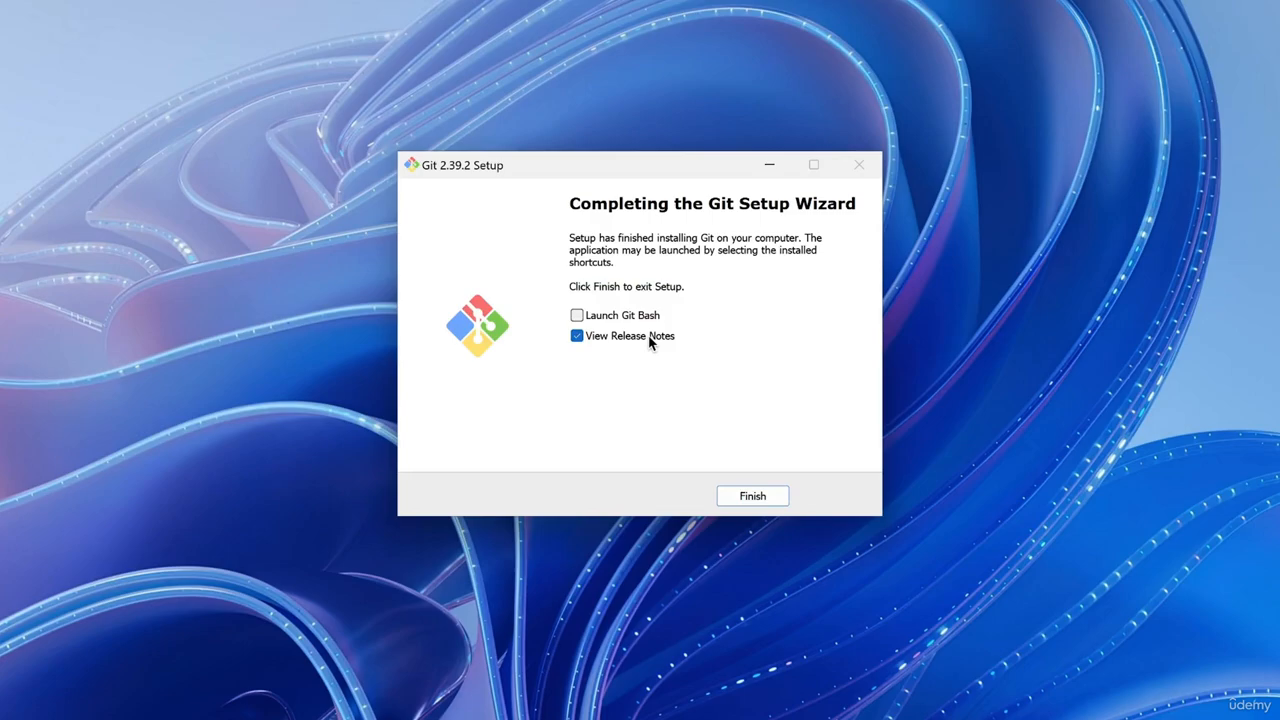
{"action": "left_click", "coordinate": [651, 337]}
{"action": "left_click", "coordinate": [757, 501]}
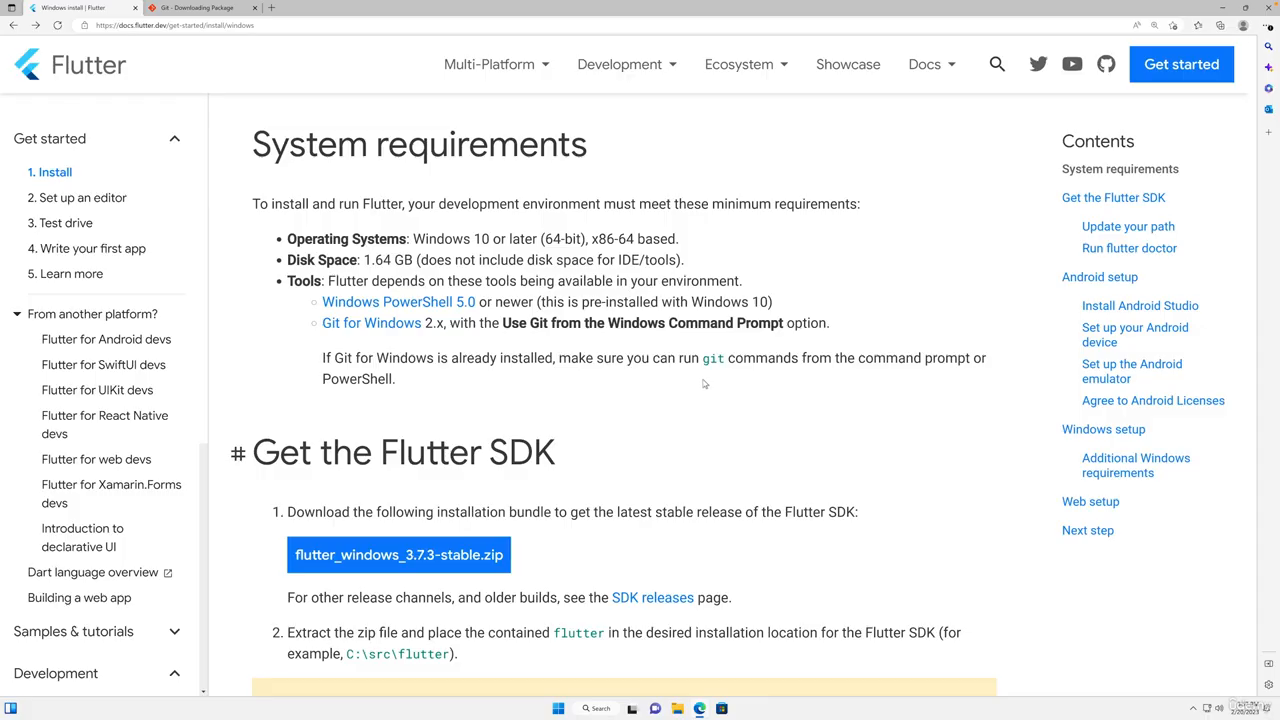
Download flutter_windows_3.7.3-stable.zip from the Get the Flutter SDK section and open the archive to select its flutter folder
{"action": "scroll", "coordinate": [704, 384], "scroll_direction": "down", "scroll_amount": 3}
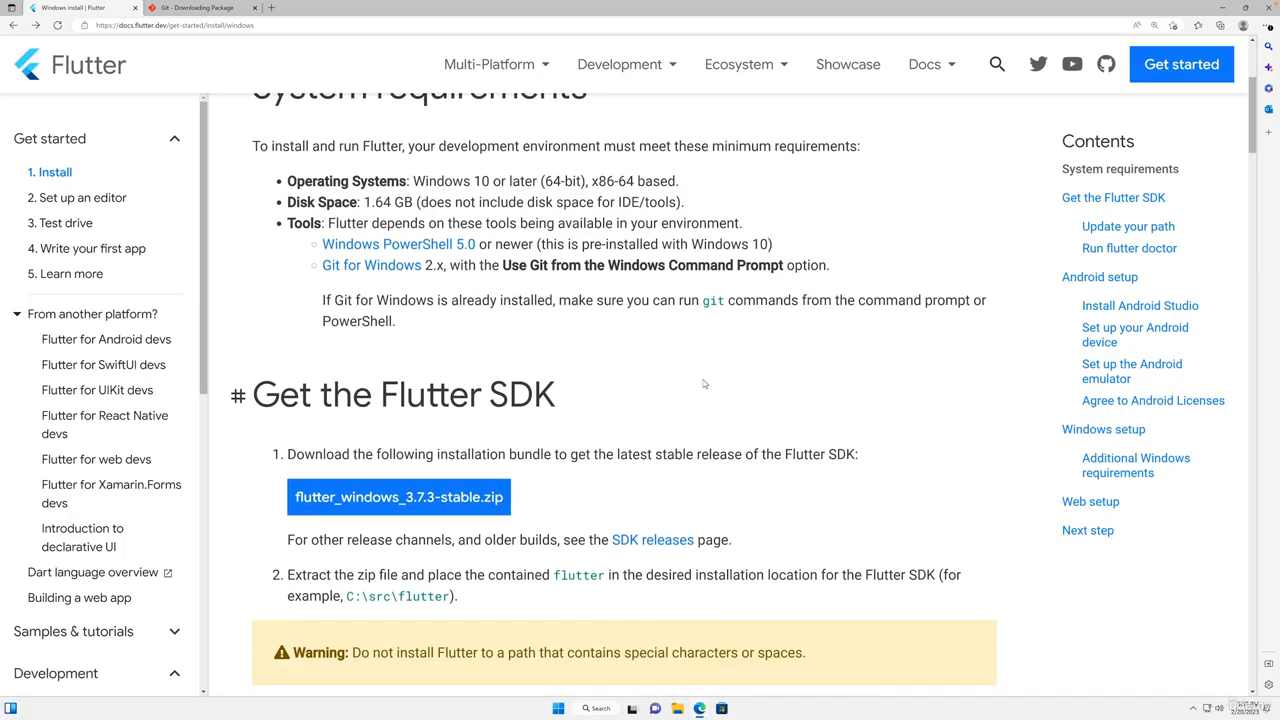
{"action": "scroll", "coordinate": [704, 384], "scroll_direction": "down", "scroll_amount": 3}
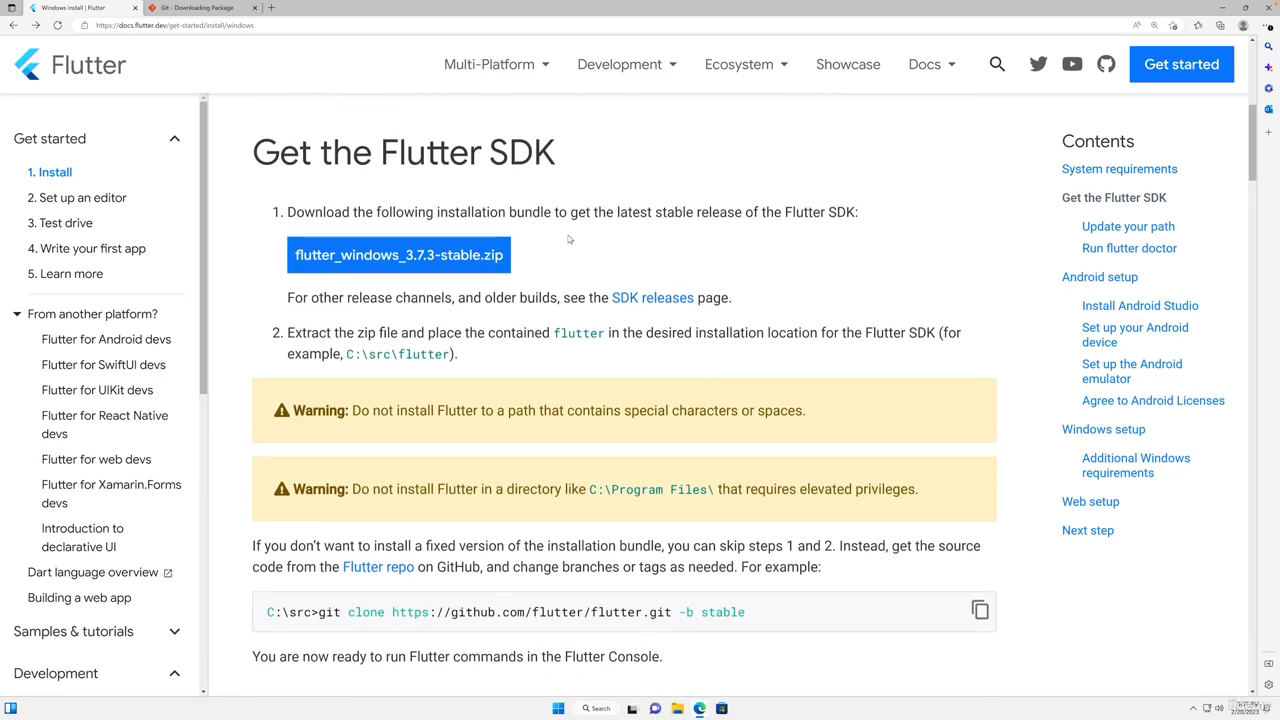
{"action": "left_click", "coordinate": [418, 262]}
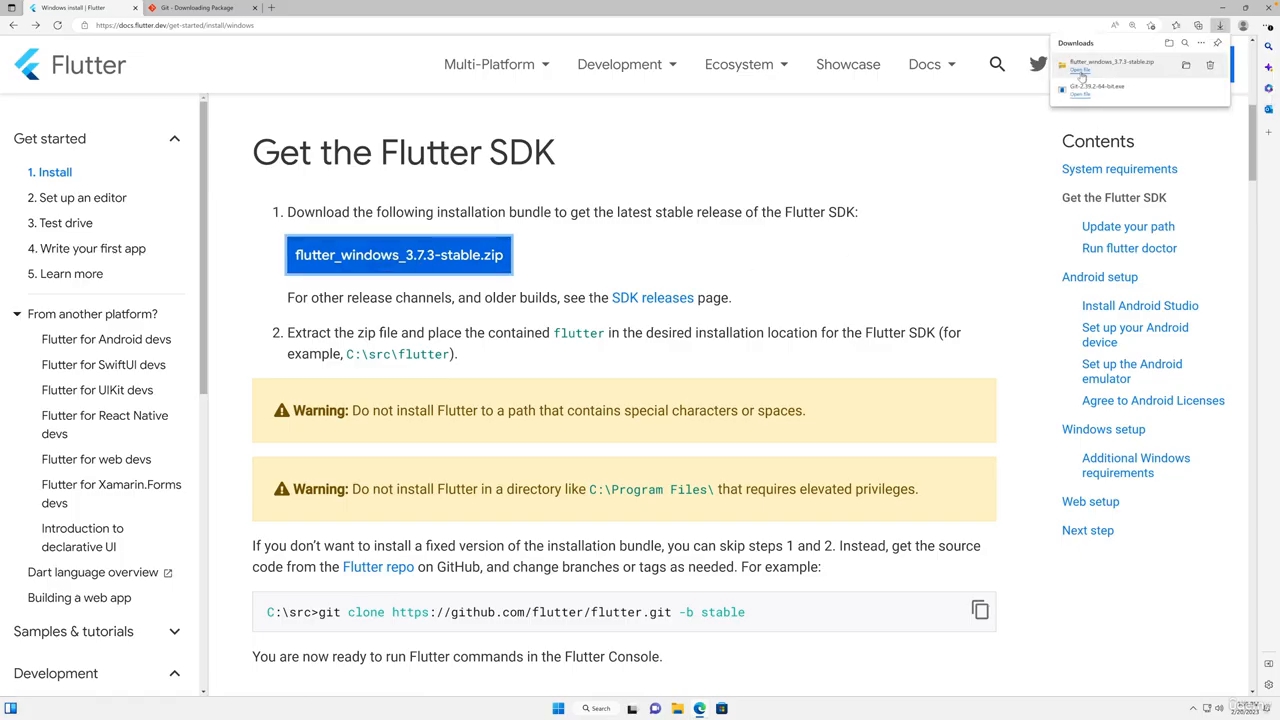
{"action": "left_click", "coordinate": [1082, 76]}
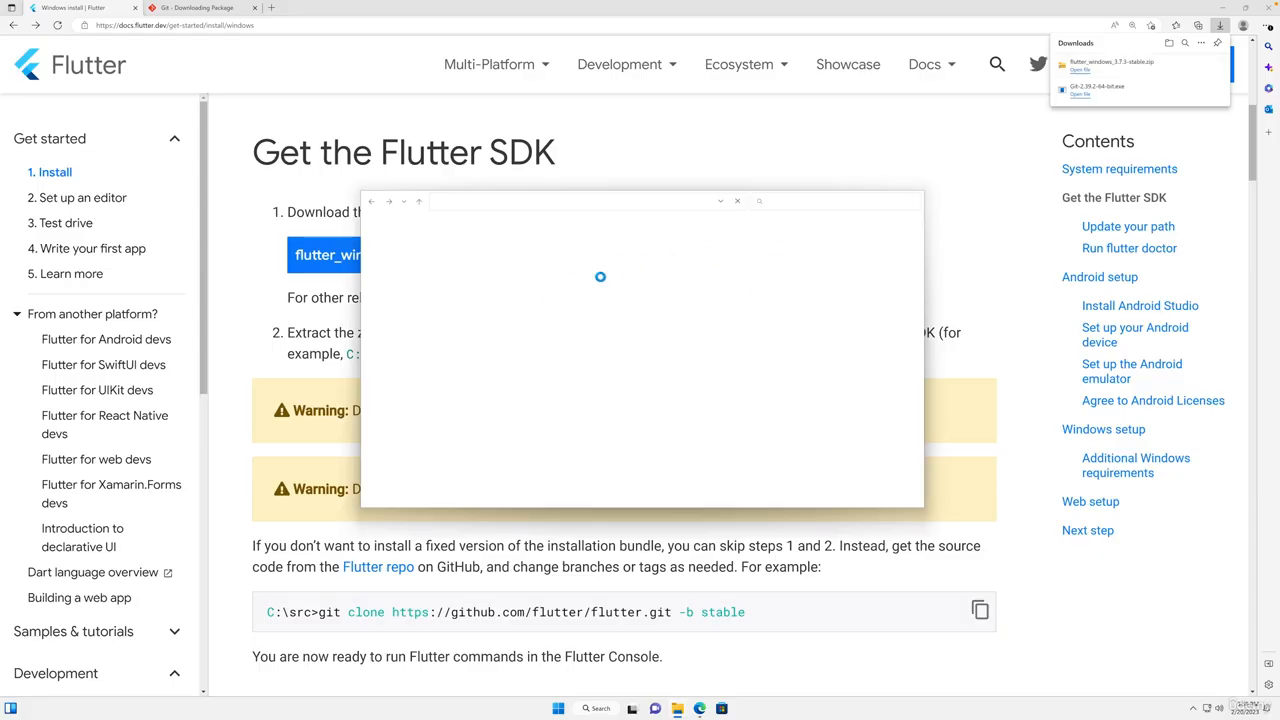
{"action": "left_click_drag", "start_coordinate": [555, 190], "coordinate": [622, 157]}
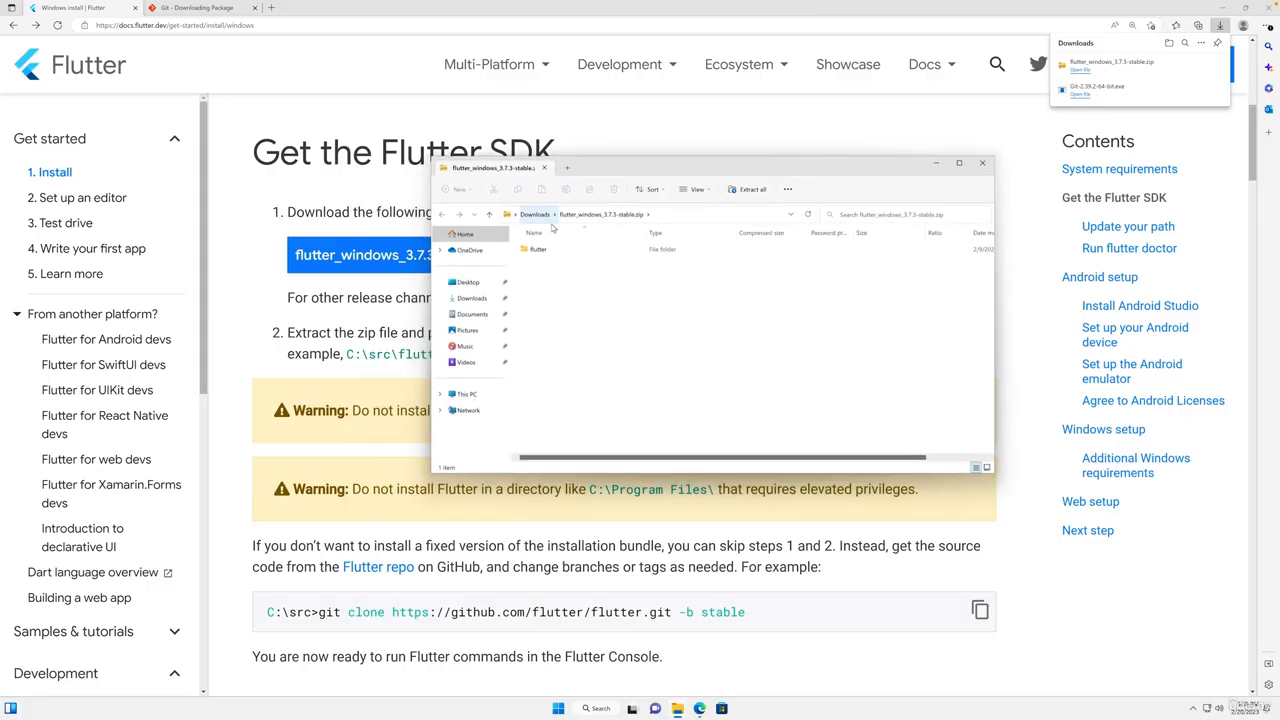
{"action": "left_click", "coordinate": [538, 248]}
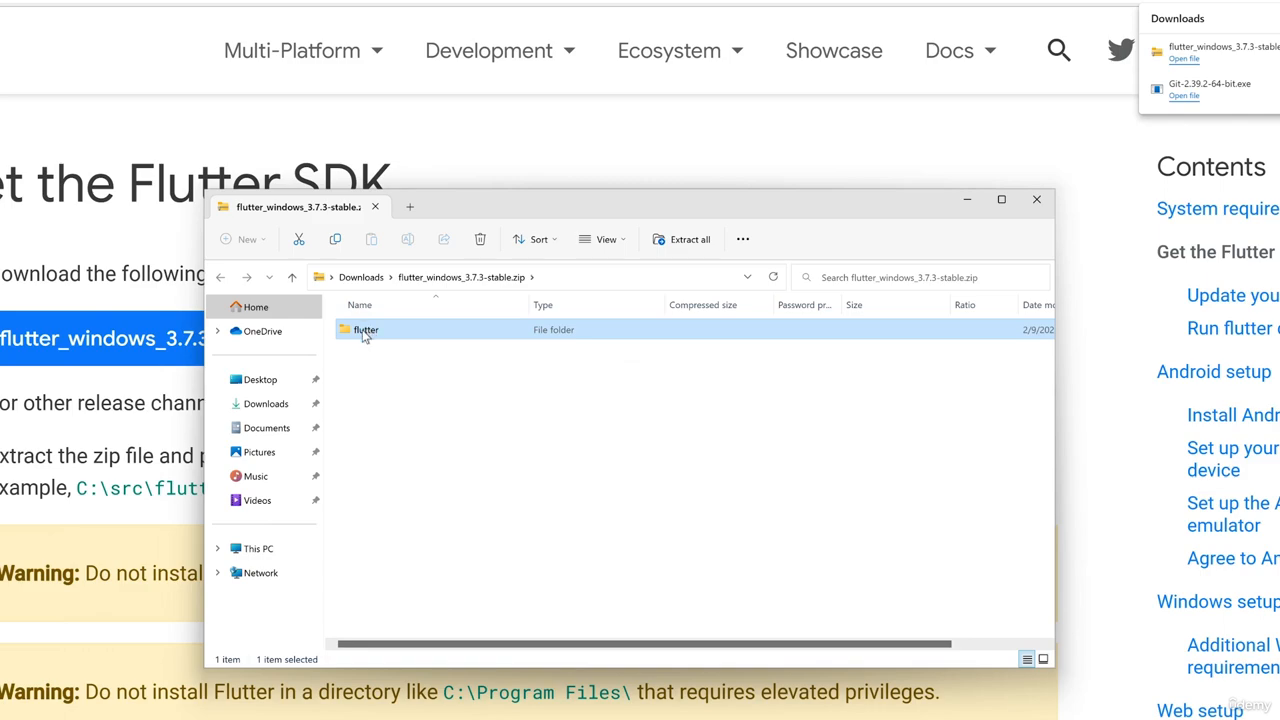
Show This PC in File Explorer and return to the guide's example extraction path, C:\src\flutter
{"action": "left_click", "coordinate": [257, 552]}
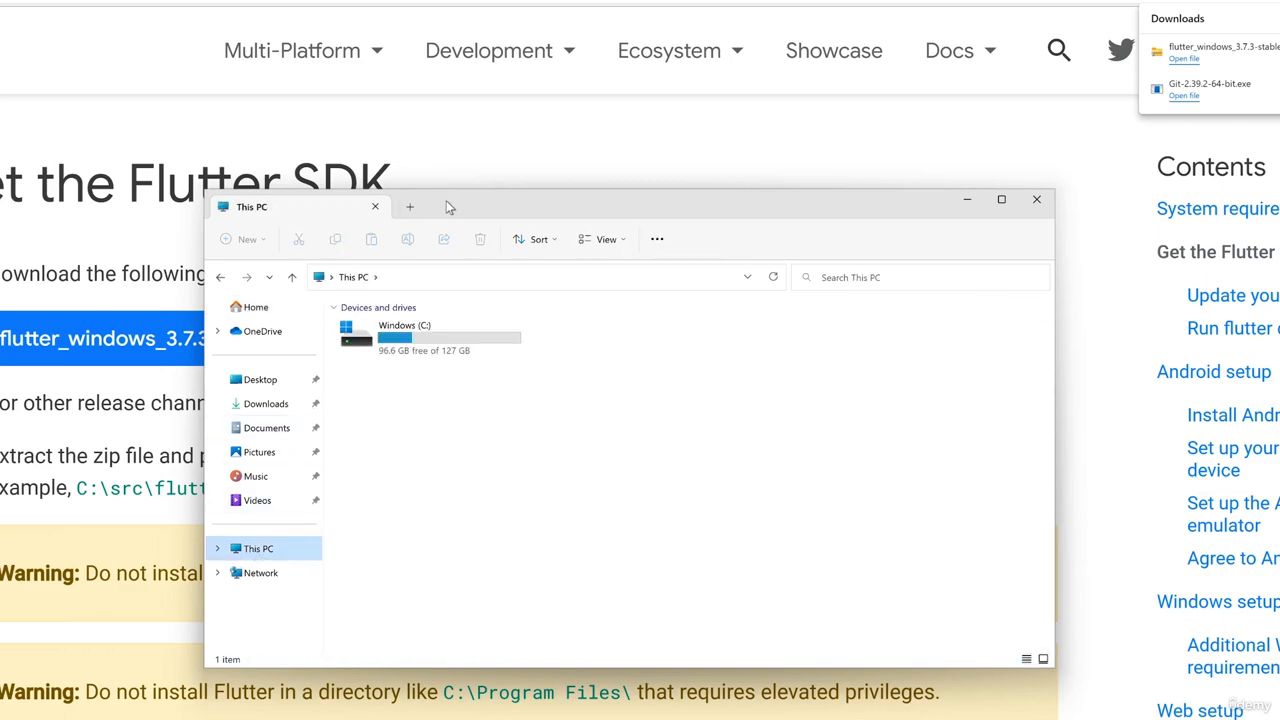
{"action": "left_click_drag", "start_coordinate": [449, 206], "coordinate": [570, 22]}
{"action": "left_click", "coordinate": [203, 514]}
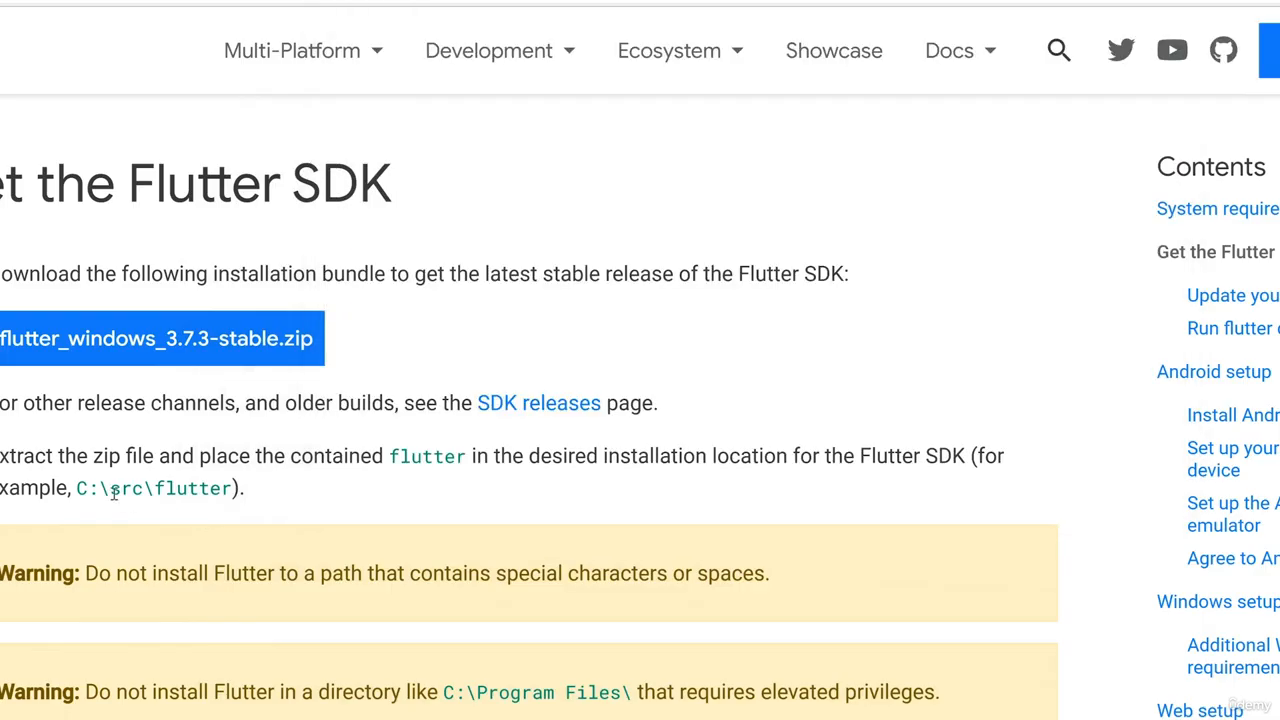
Following the guide's example path, create a folder named src directly on the C: drive in File Explorer
{"action": "left_click_drag", "start_coordinate": [76, 488], "coordinate": [234, 488]}
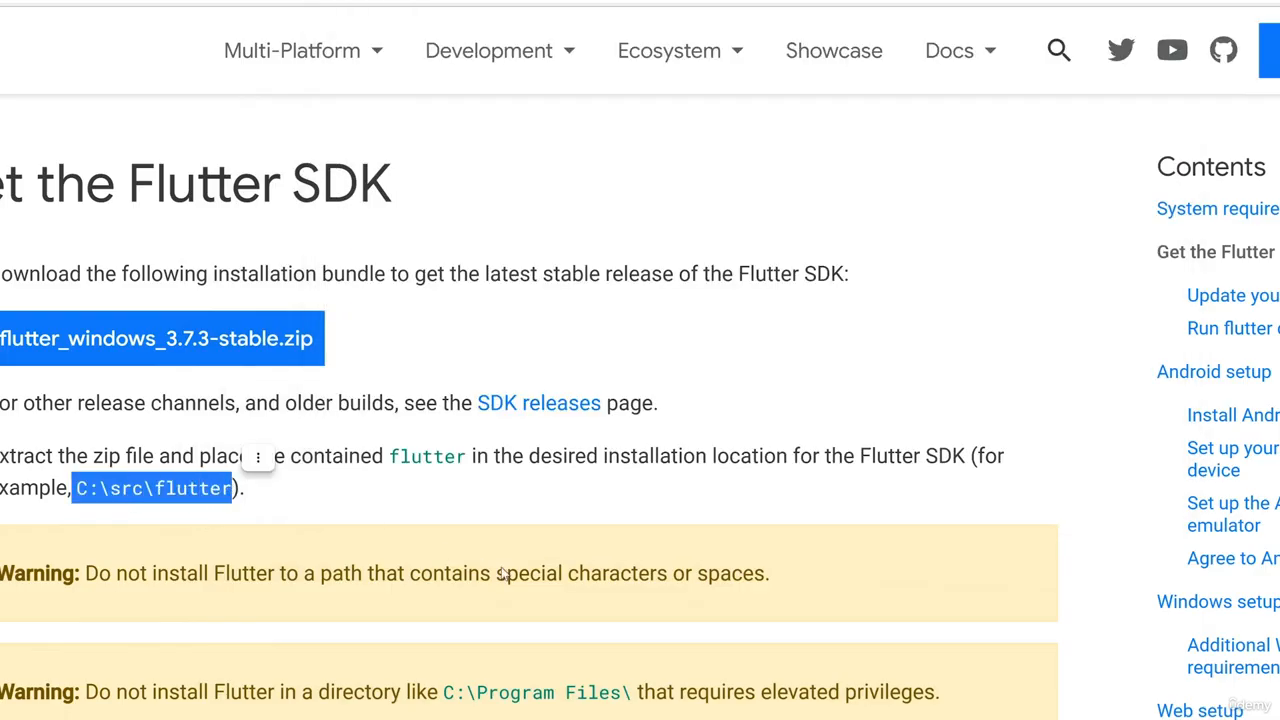
{"action": "key", "text": "alt+Tab"}
{"action": "double_click", "coordinate": [552, 160]}
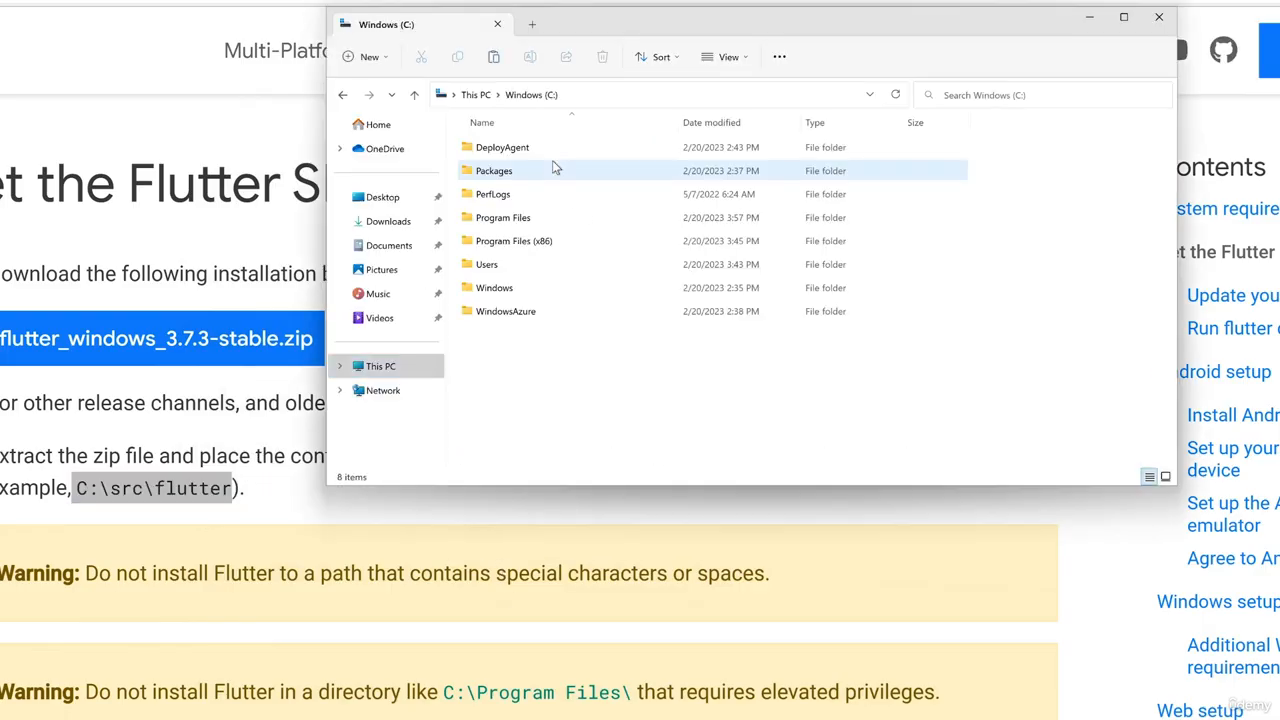
{"action": "right_click", "coordinate": [544, 368]}
{"action": "mouse_move", "coordinate": [639, 493]}
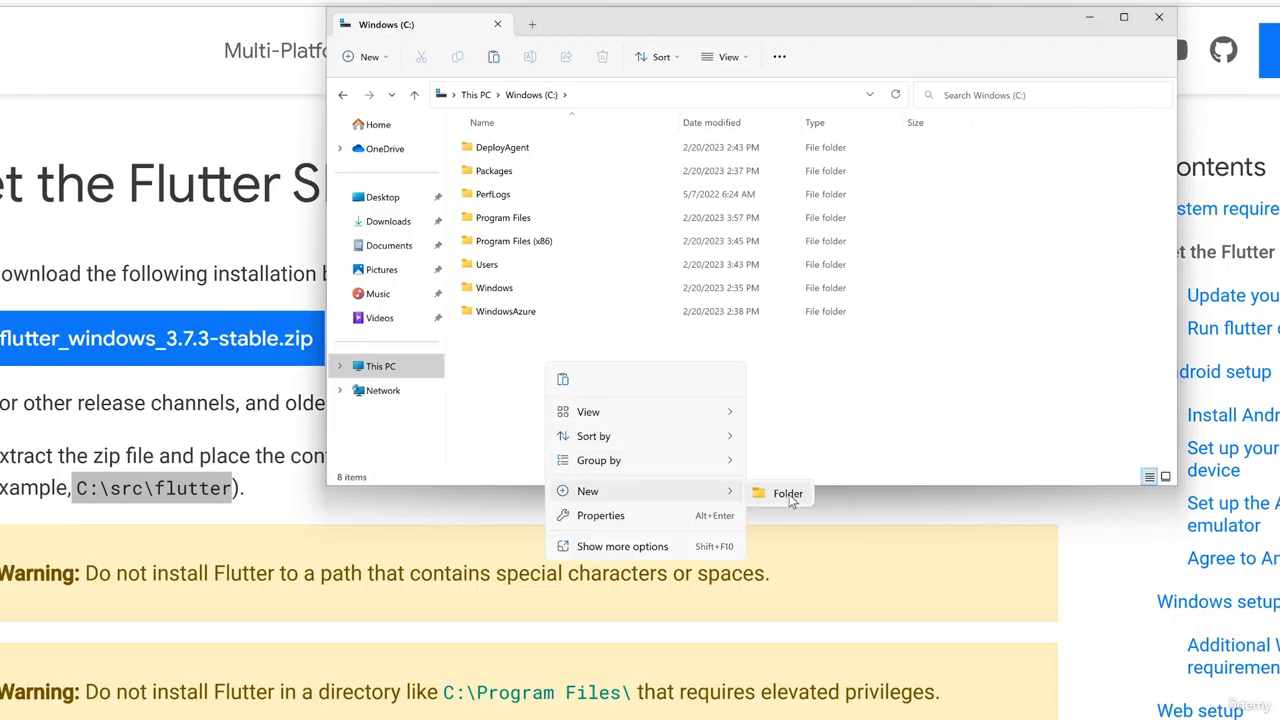
{"action": "left_click", "coordinate": [788, 495]}
{"action": "type", "text": "src"}
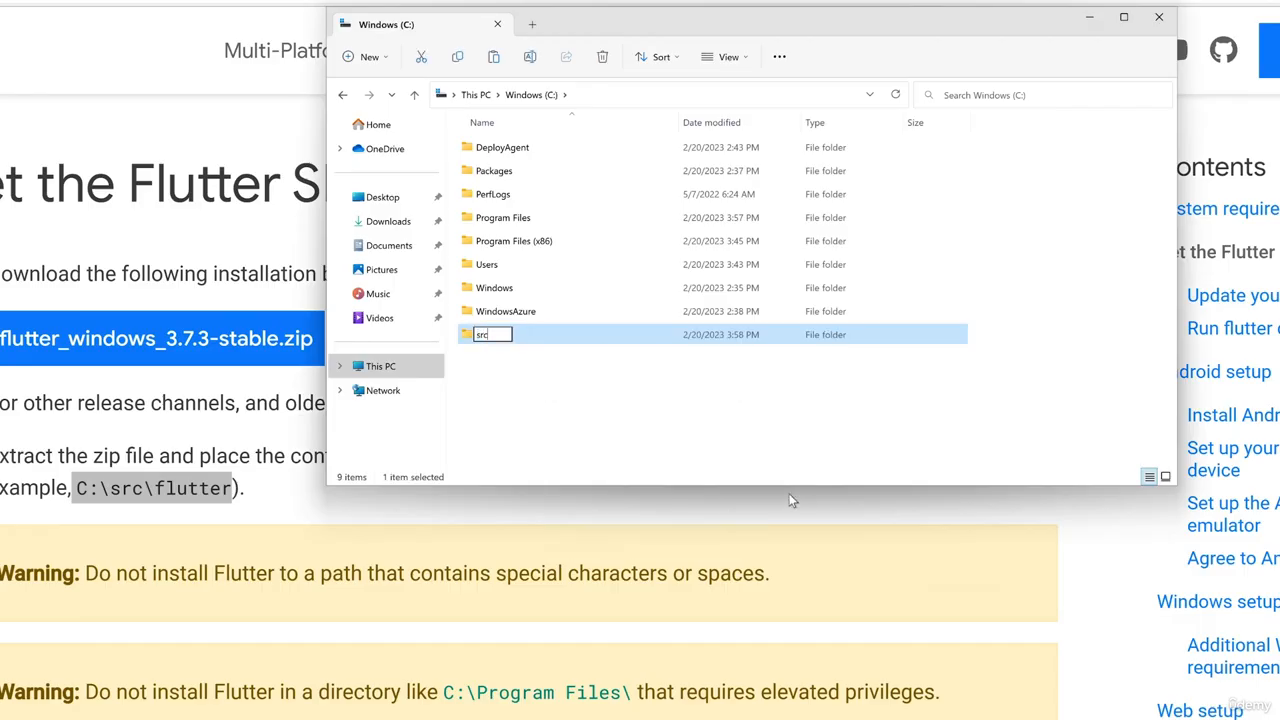
{"action": "key", "text": "Return"}
Extract the copied flutter folder from the zip archive into C:\src
{"action": "double_click", "coordinate": [502, 336]}
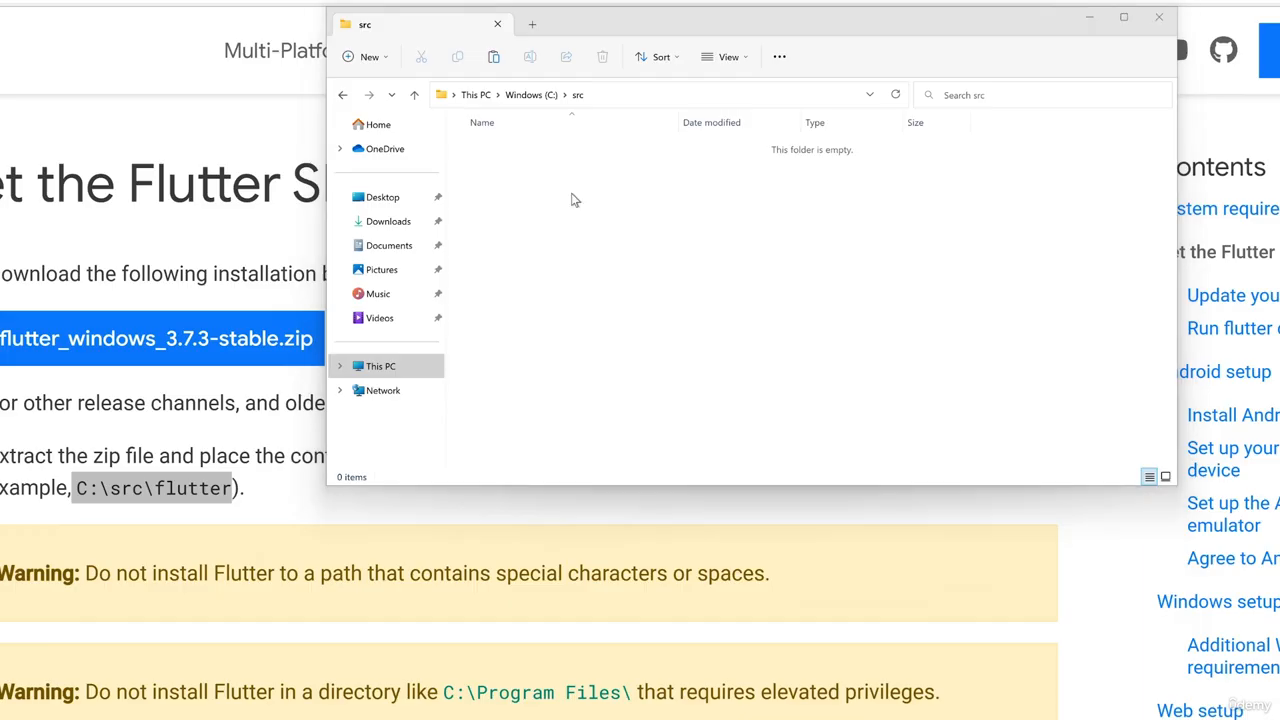
{"action": "key", "text": "ctrl+v"}
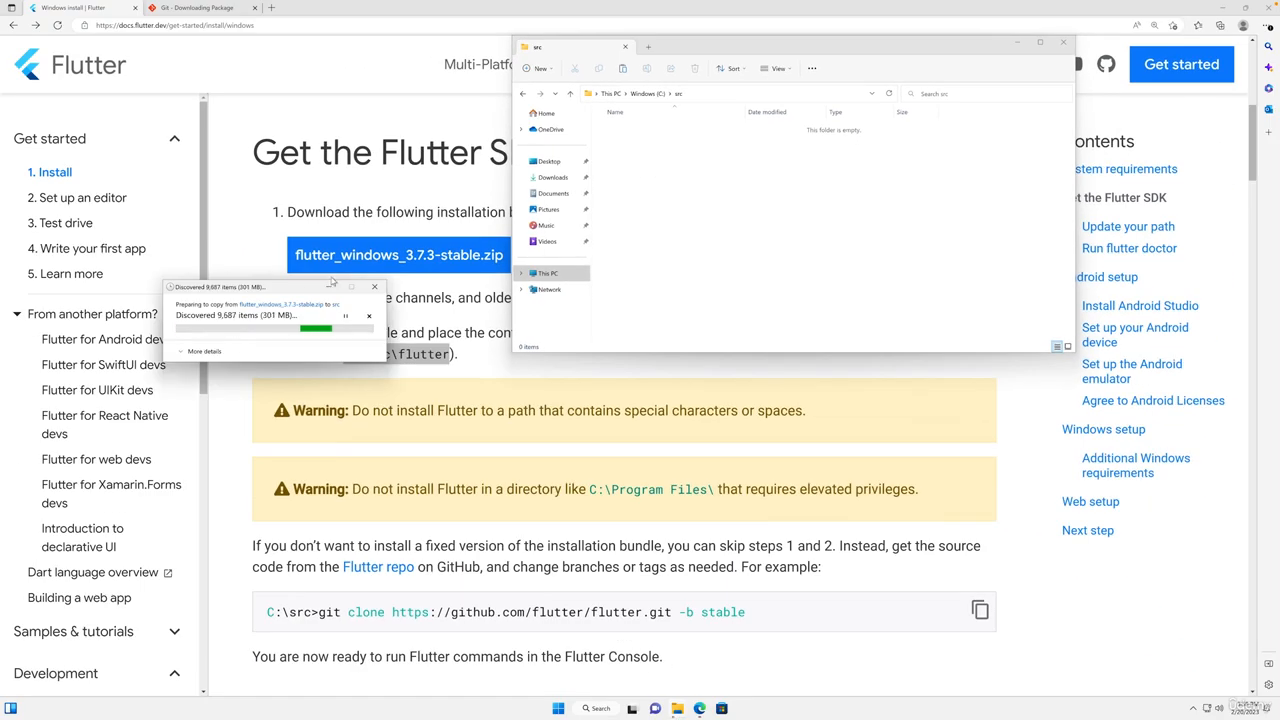
{"action": "left_click_drag", "start_coordinate": [697, 271], "coordinate": [763, 234]}
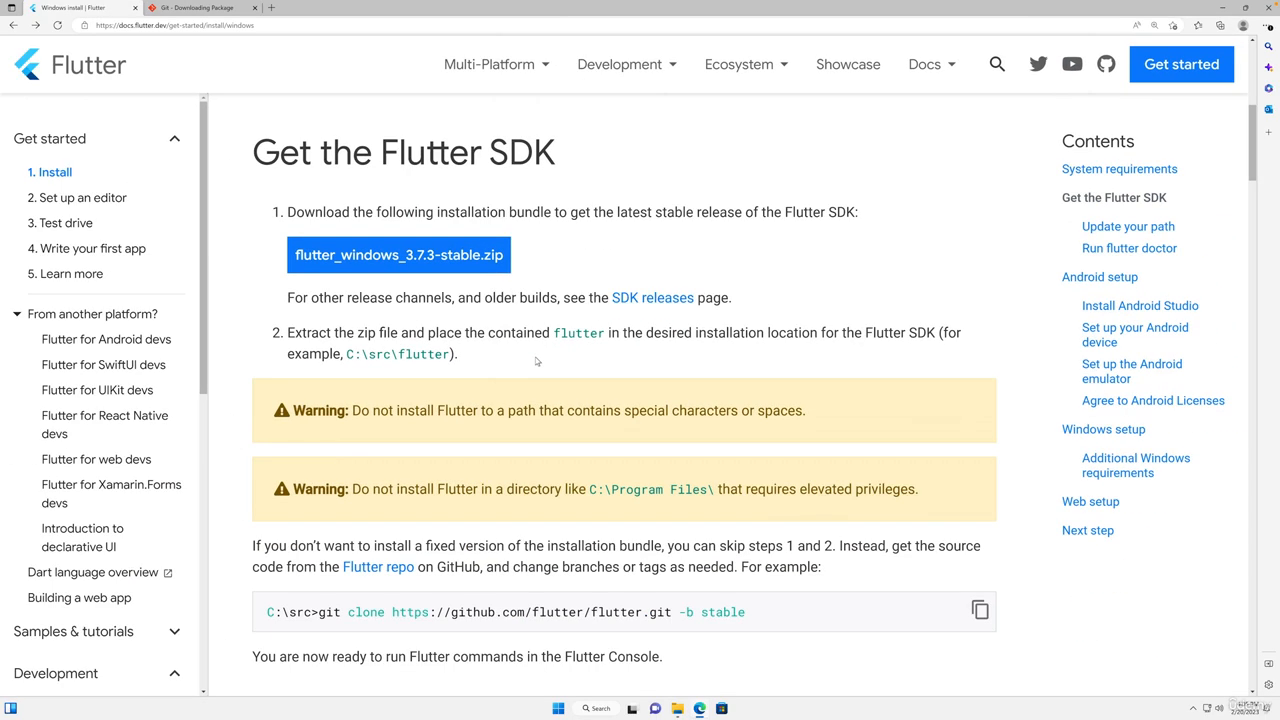
Read the guide's two installation path warnings and its Update your path section in the browser
{"action": "scroll", "coordinate": [351, 540], "scroll_direction": "down", "scroll_amount": 2}
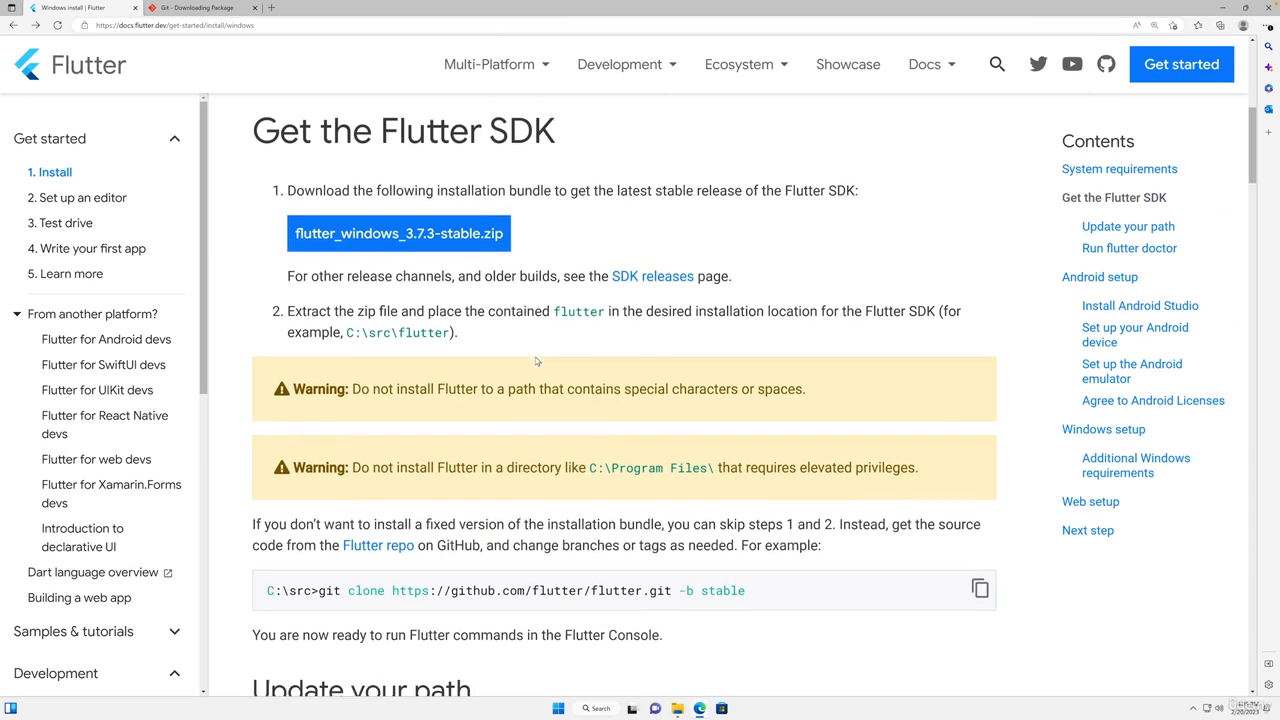
{"action": "scroll", "coordinate": [536, 362], "scroll_direction": "down", "scroll_amount": 1}
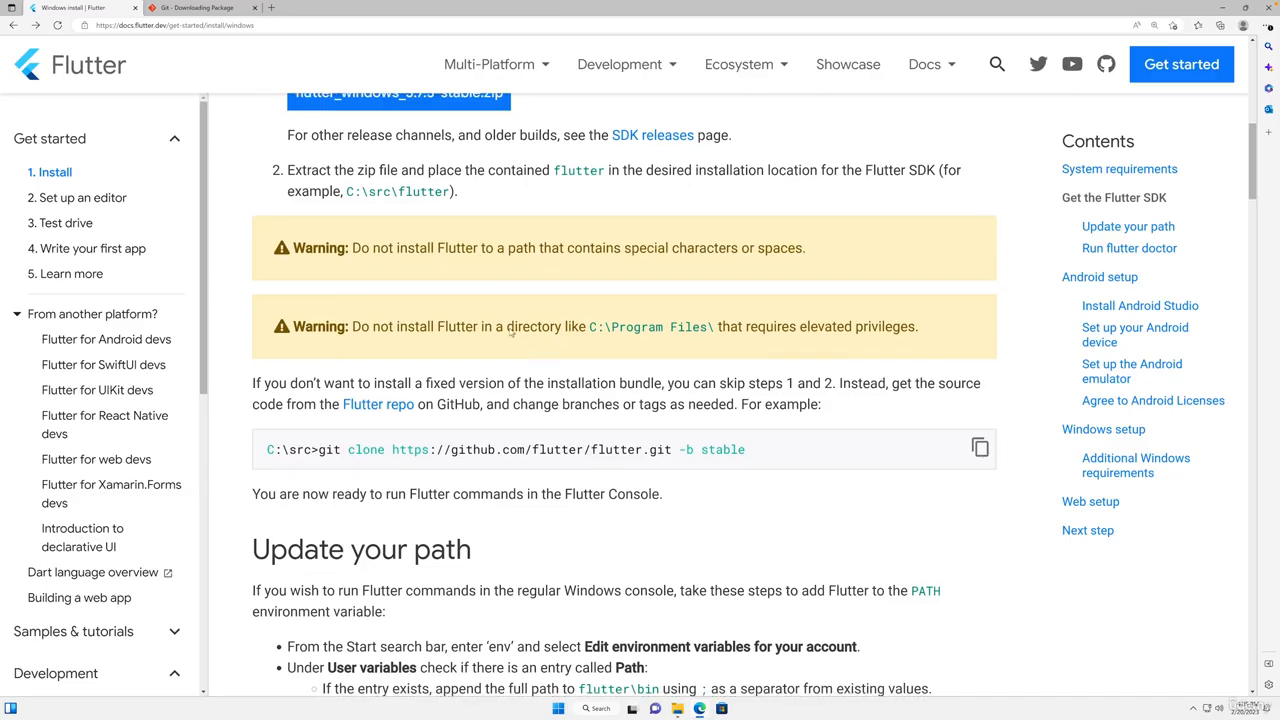
{"action": "mouse_move", "coordinate": [258, 217]}
{"action": "left_mouse_down"}
{"action": "mouse_move", "coordinate": [458, 276]}
{"action": "mouse_move", "coordinate": [990, 372]}
{"action": "mouse_move", "coordinate": [1001, 355]}
{"action": "left_mouse_up"}
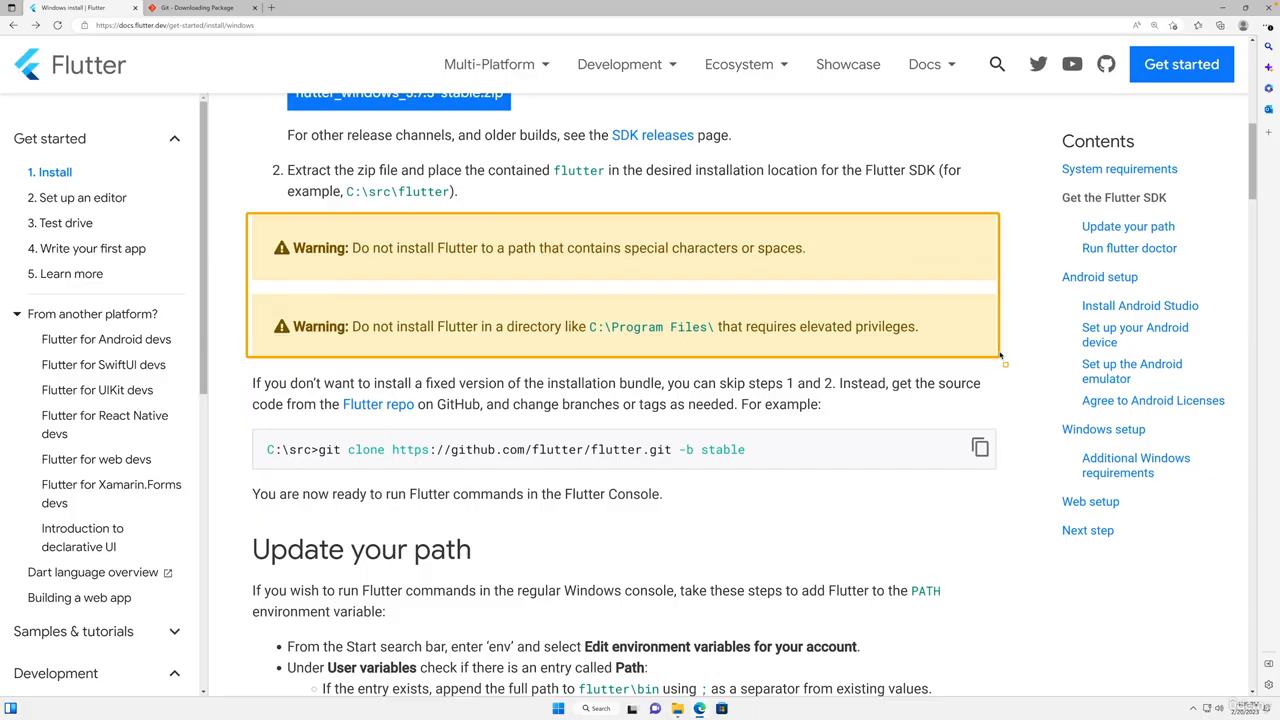
{"action": "left_click_drag", "start_coordinate": [1000, 355], "coordinate": [1001, 356]}
{"action": "scroll", "coordinate": [790, 448], "scroll_direction": "down", "scroll_amount": 2}
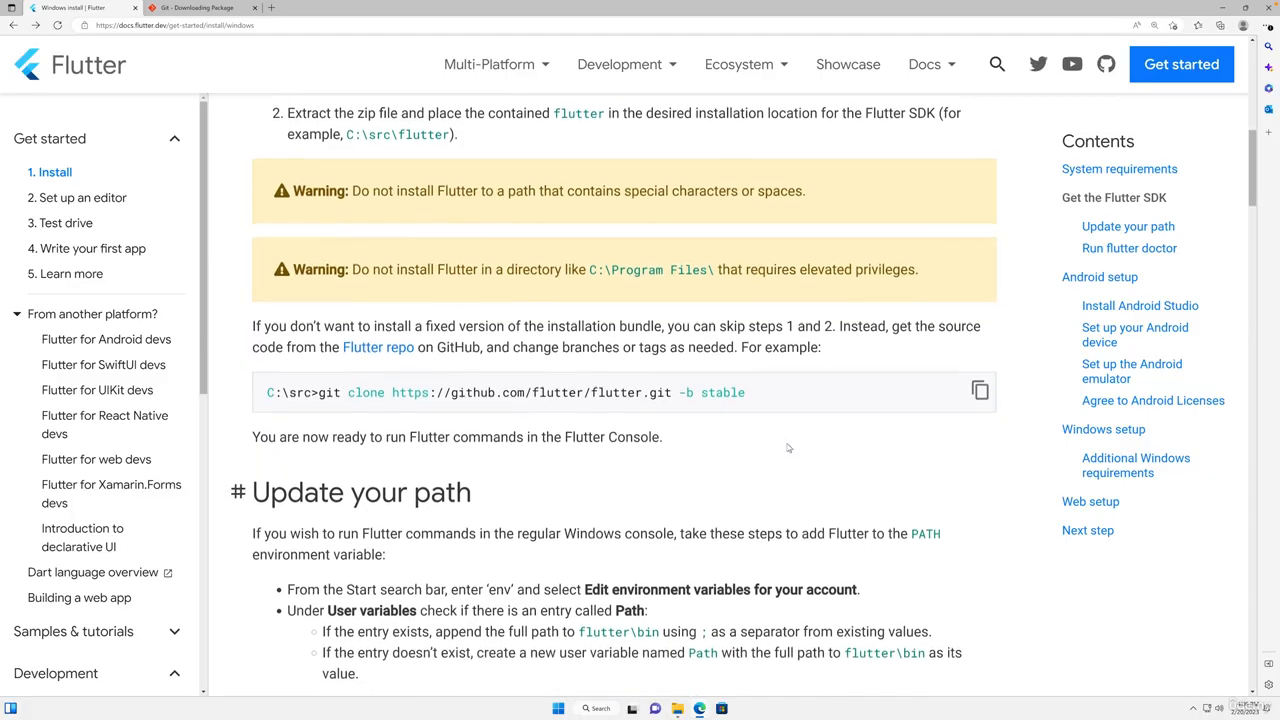
{"action": "scroll", "coordinate": [788, 448], "scroll_direction": "down", "scroll_amount": 3}
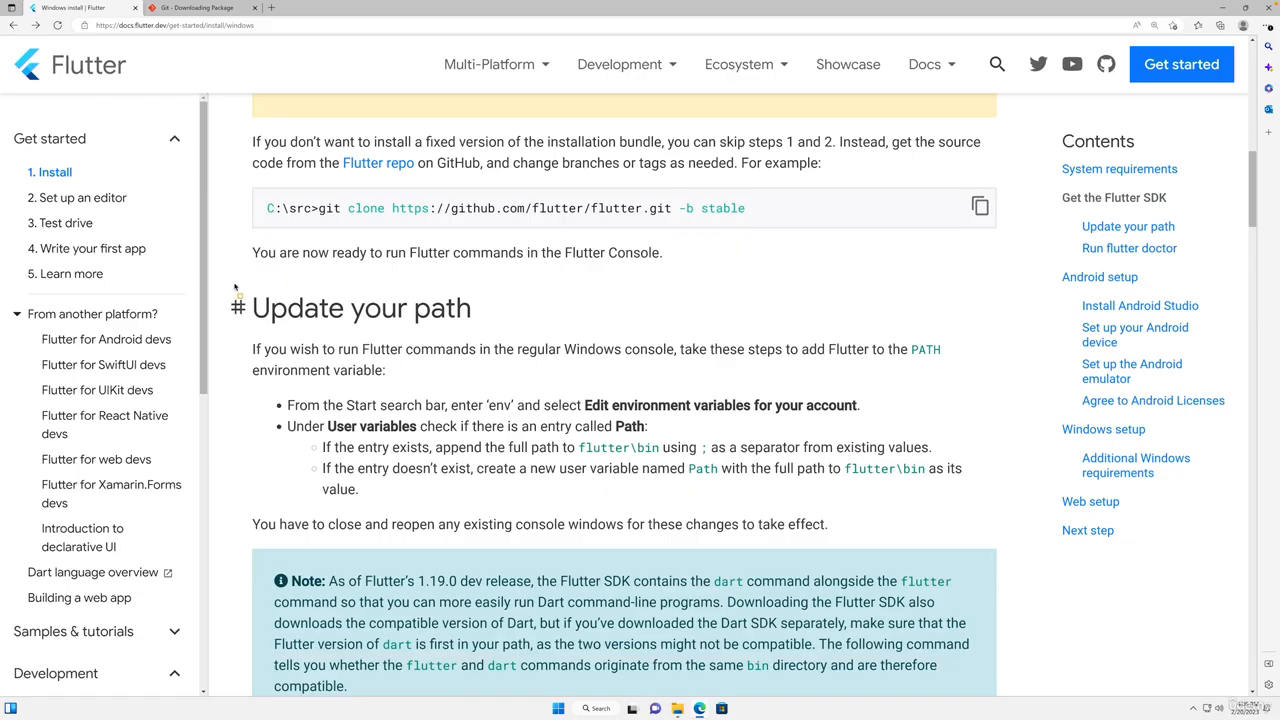
{"action": "mouse_move", "coordinate": [234, 285]}
{"action": "left_mouse_down"}
{"action": "mouse_move", "coordinate": [470, 312]}
{"action": "mouse_move", "coordinate": [509, 340]}
{"action": "left_mouse_up"}
Check the contents of the extracted C:\src\flutter folder in File Explorer and return to the guide
{"action": "left_click", "coordinate": [681, 709]}
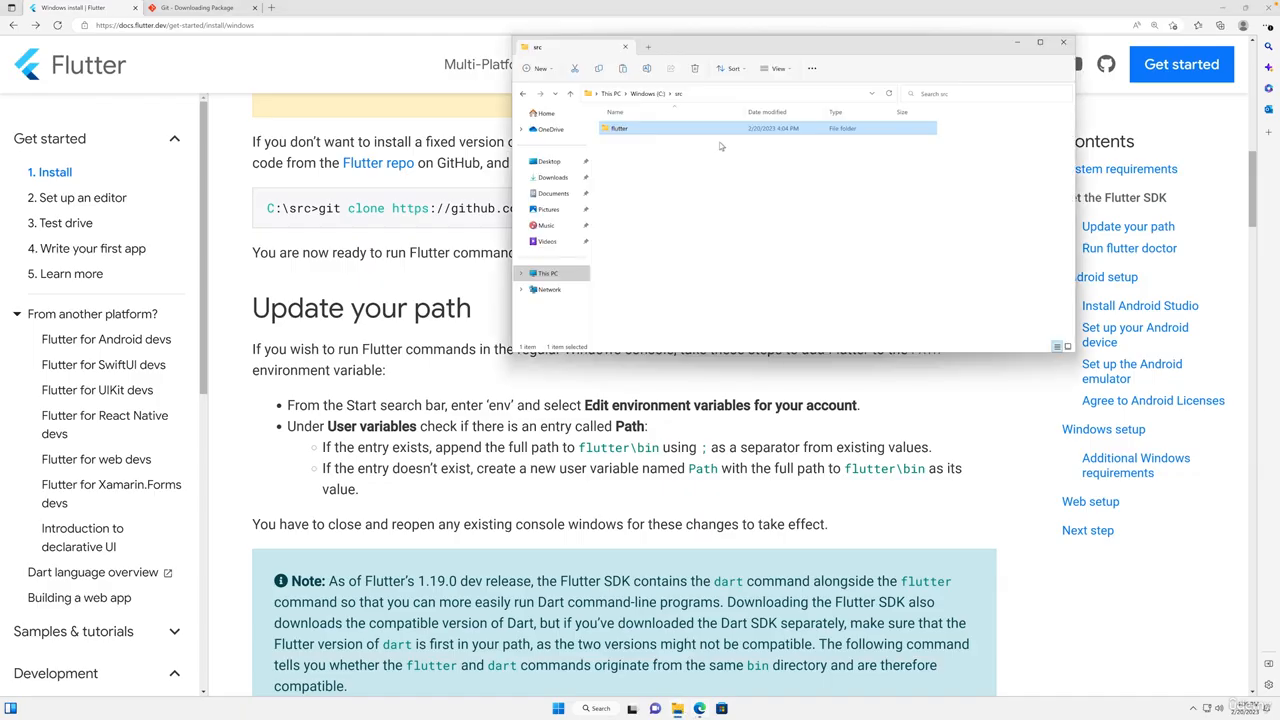
{"action": "double_click", "coordinate": [626, 131]}
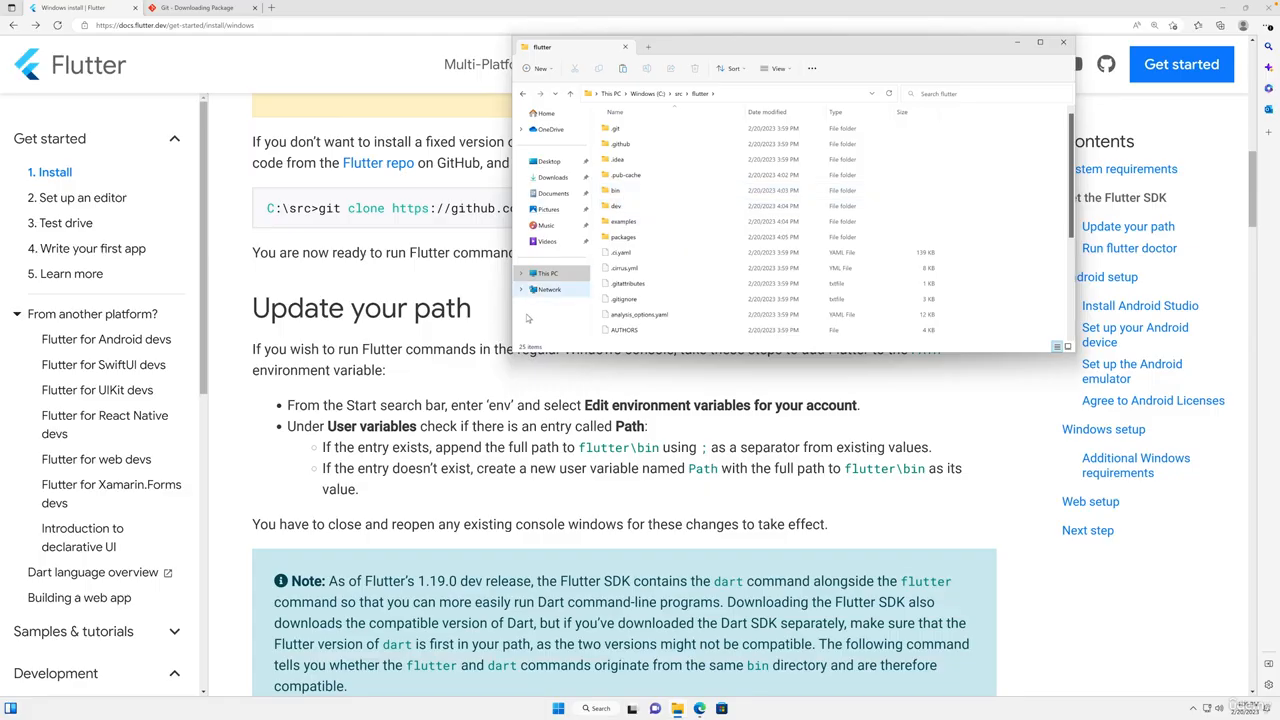
{"action": "left_click", "coordinate": [432, 349]}
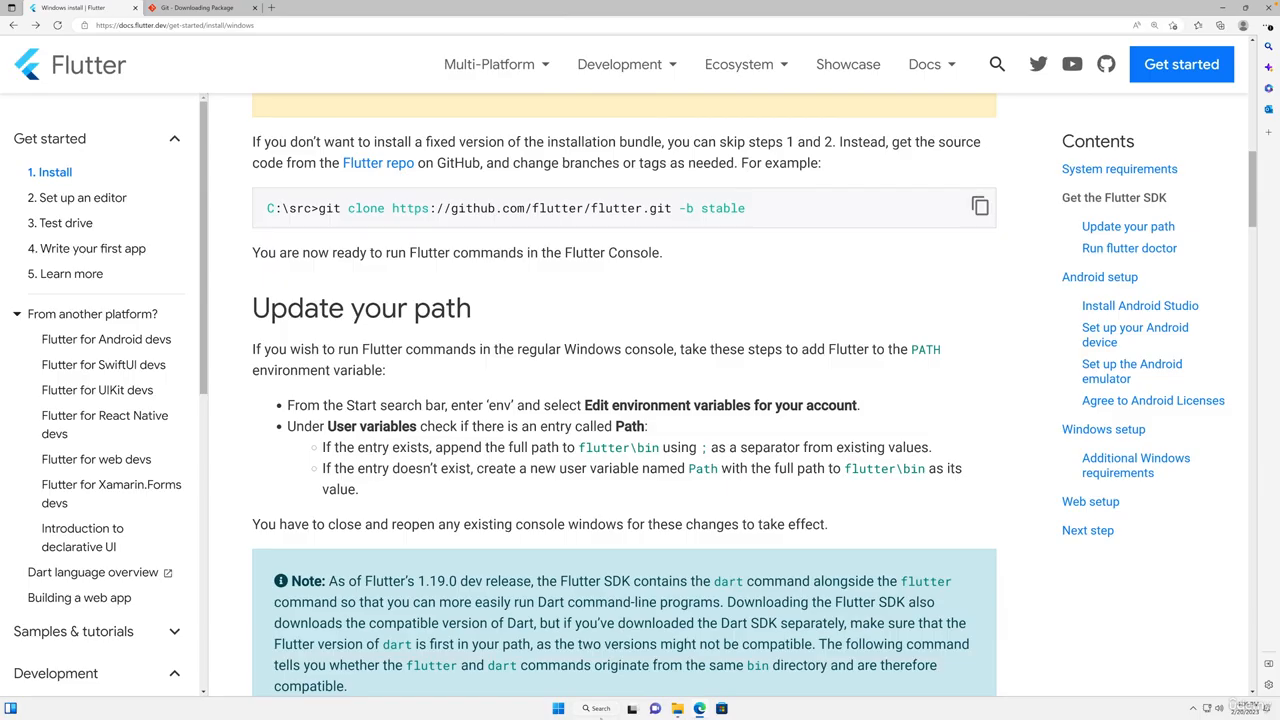
Search Windows for env and open the Environment Variables dialog through the system environment variables settings
{"action": "left_click", "coordinate": [597, 708]}
{"action": "type", "text": "e"}
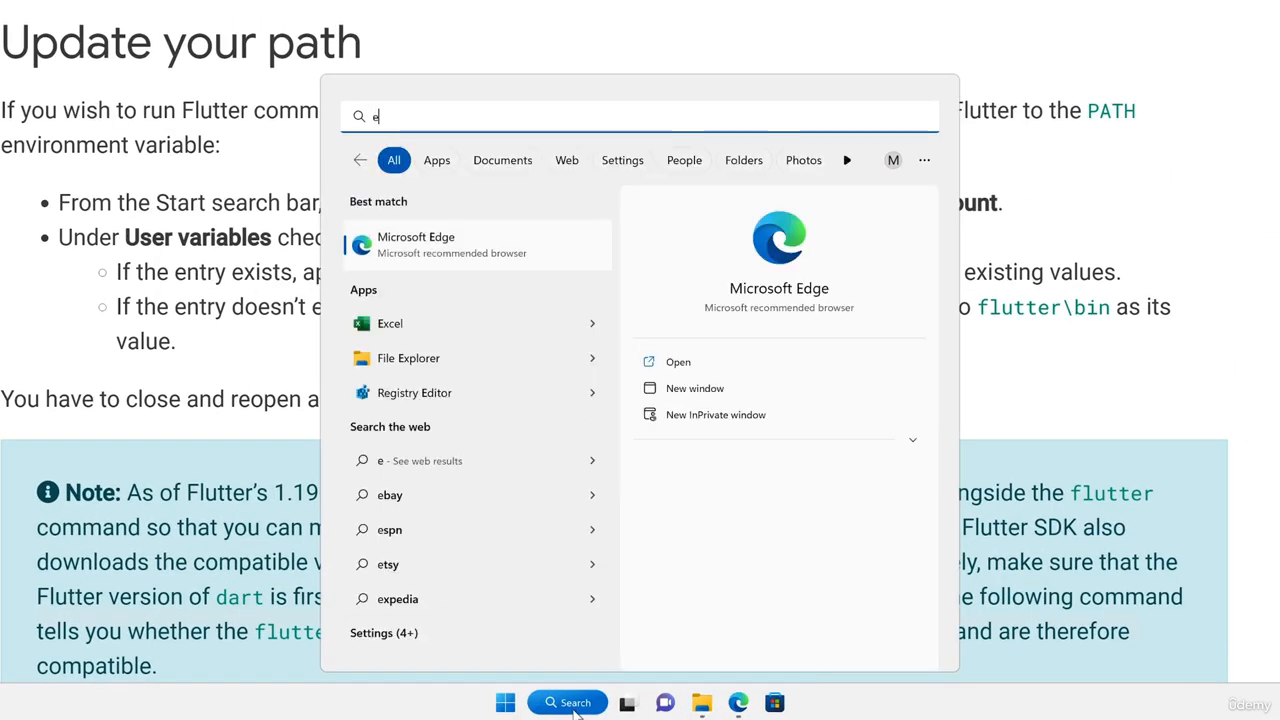
{"action": "type", "text": "nv"}
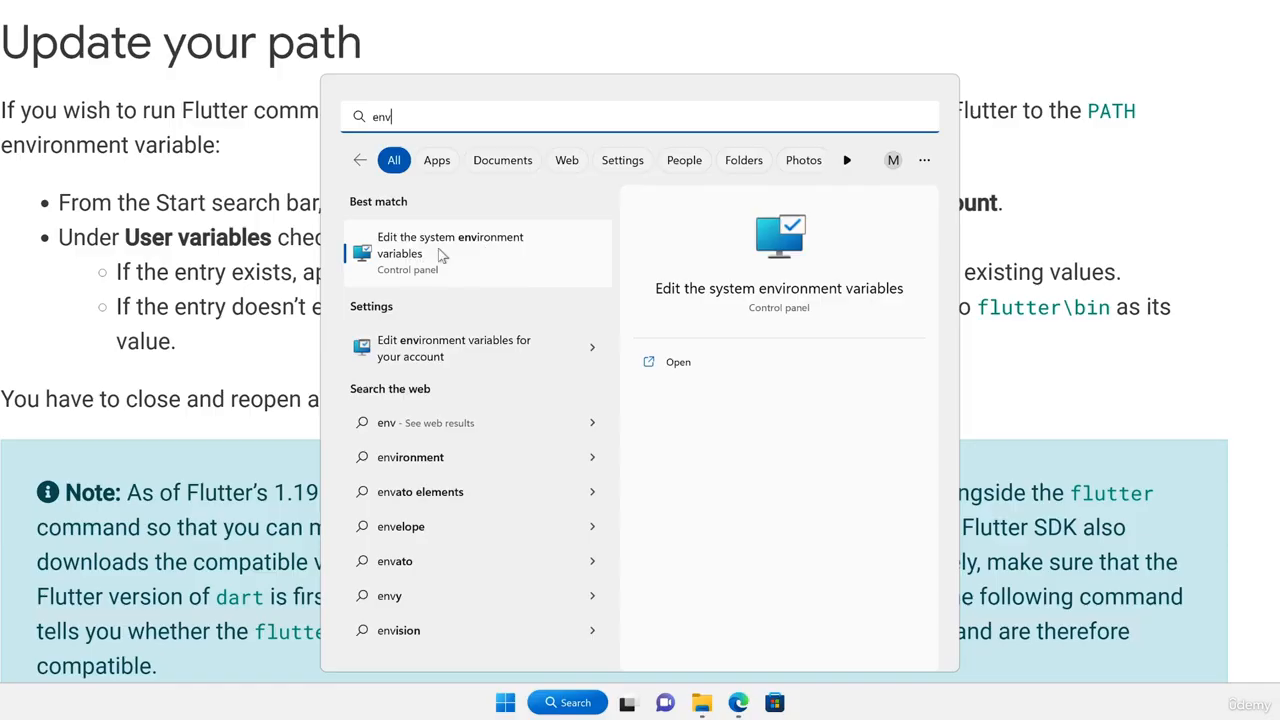
{"action": "left_click", "coordinate": [449, 256]}
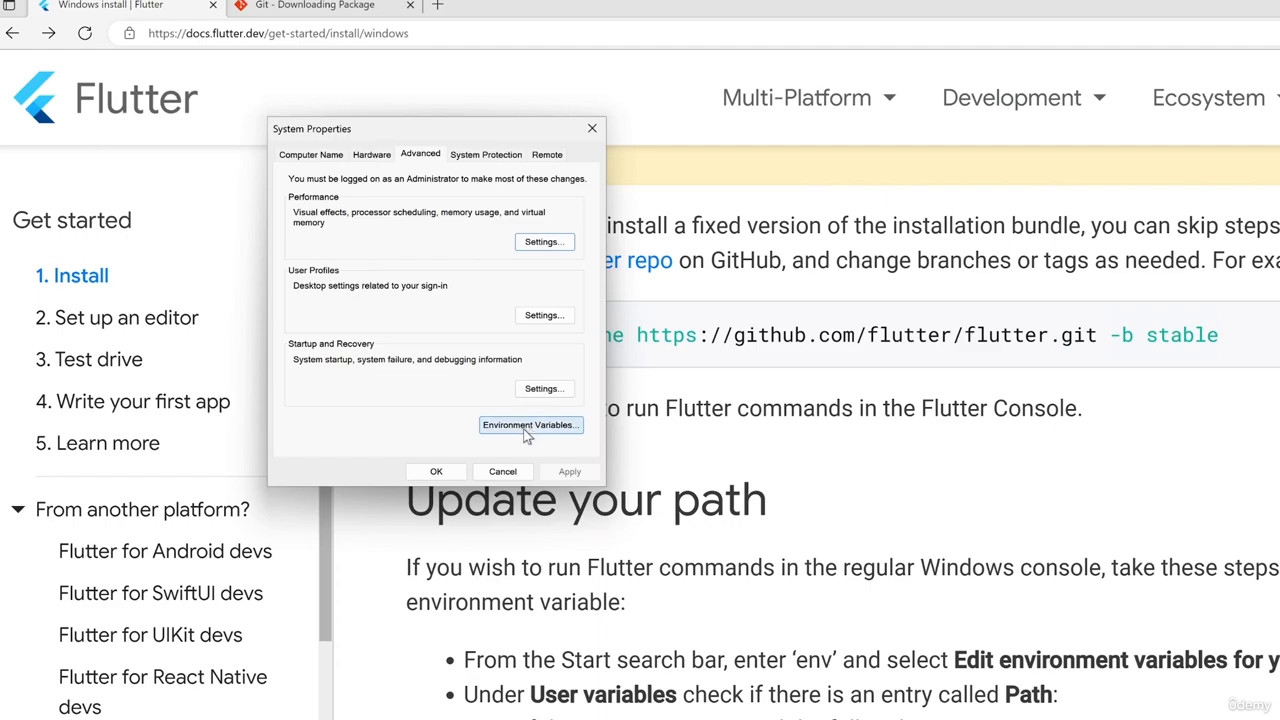
{"action": "left_click", "coordinate": [527, 425]}
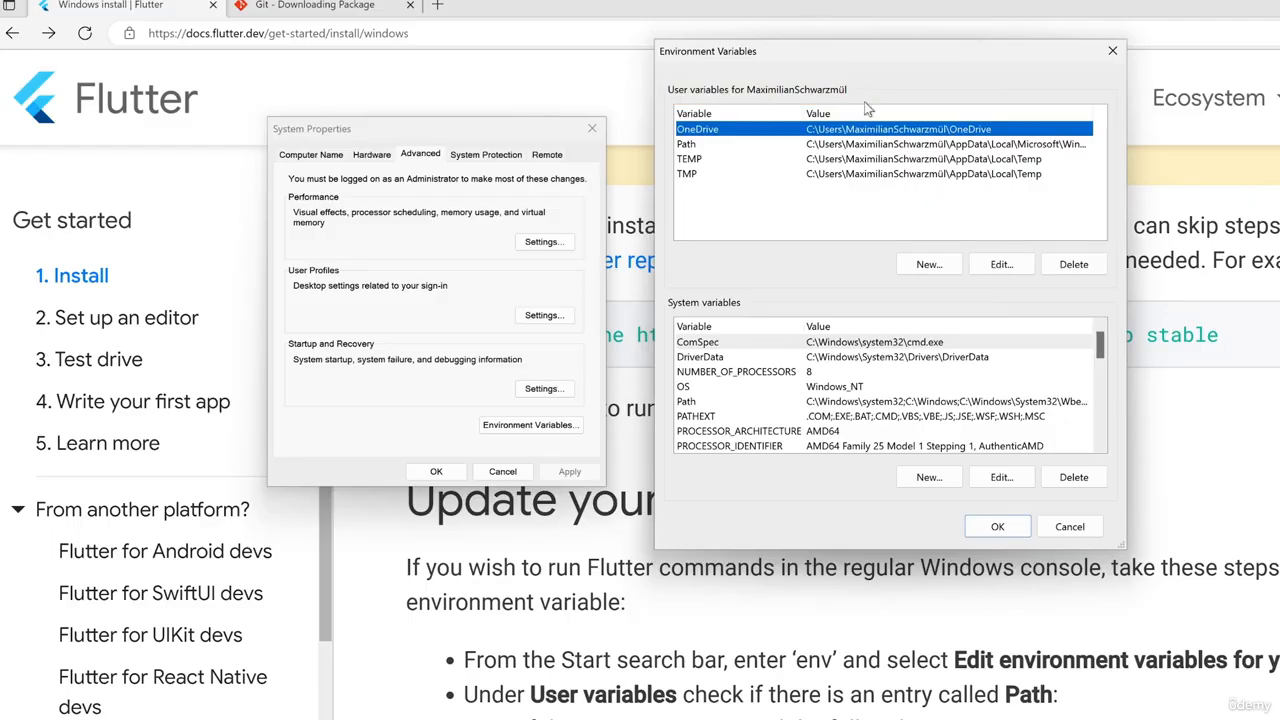
{"action": "left_click", "coordinate": [702, 145]}
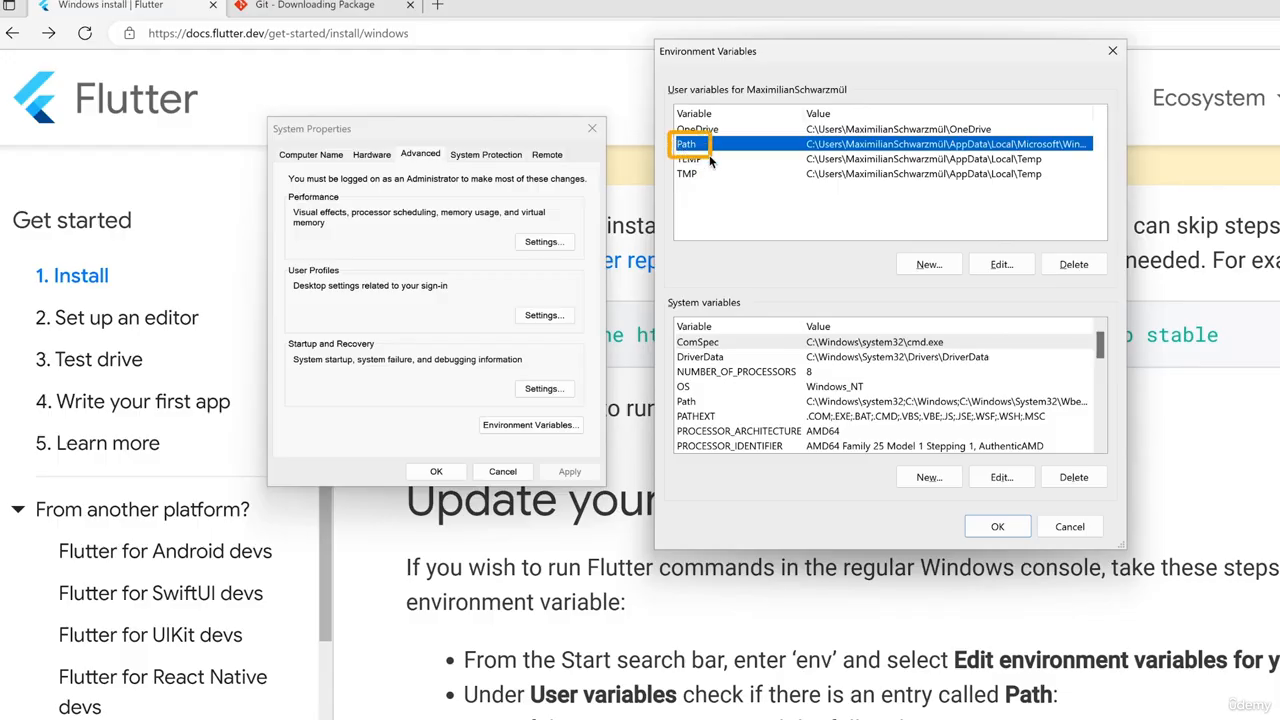
{"action": "left_click", "coordinate": [929, 264]}
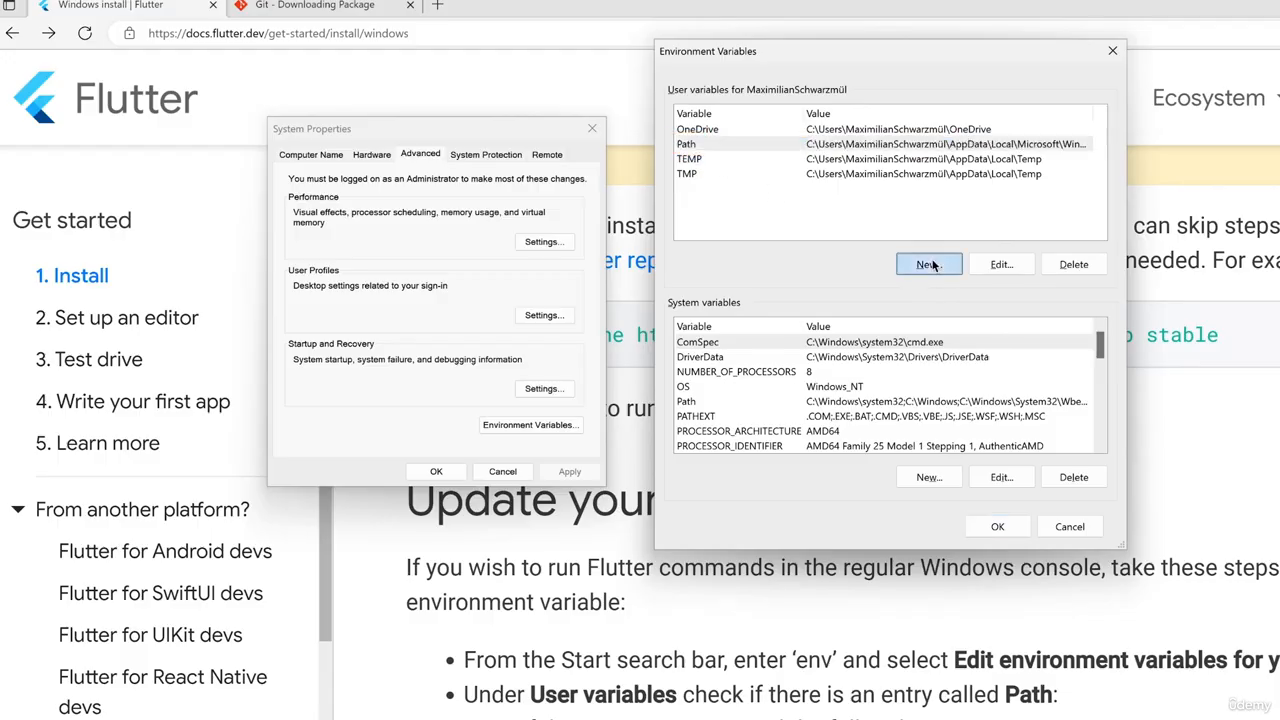
{"action": "left_click", "coordinate": [1143, 507]}
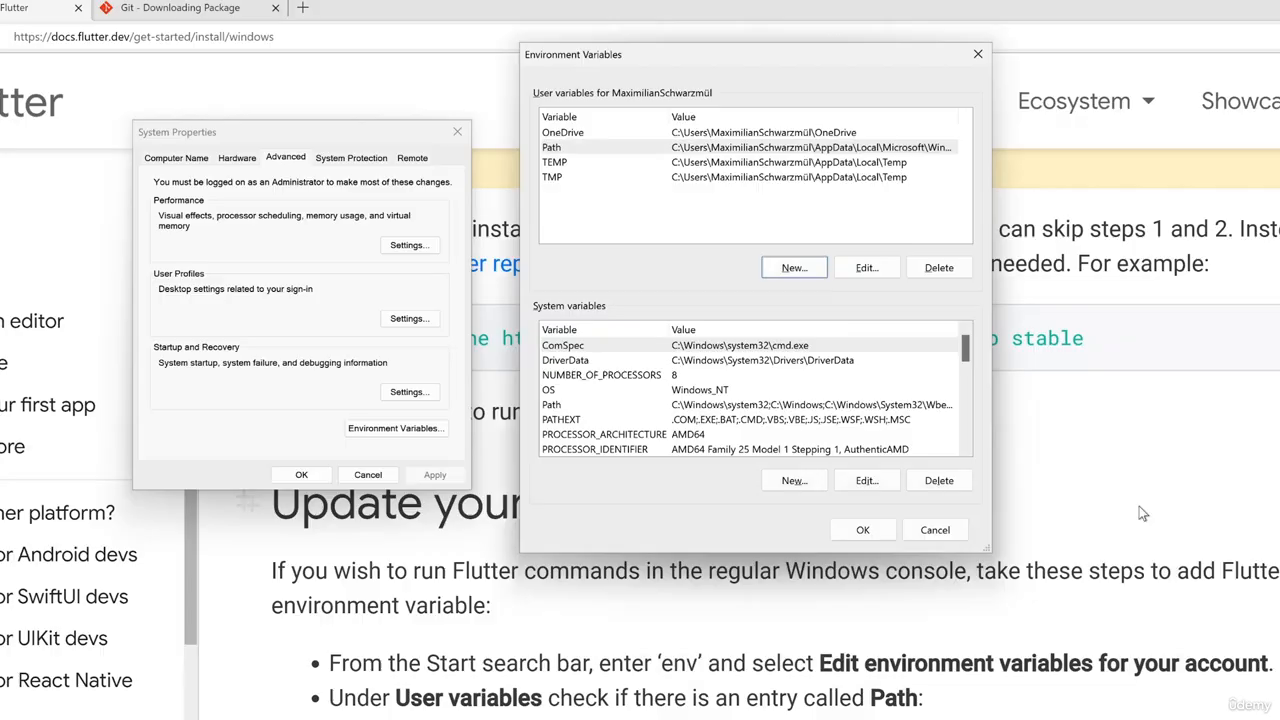
Open the existing Path user variable for editing
{"action": "left_click", "coordinate": [567, 149]}
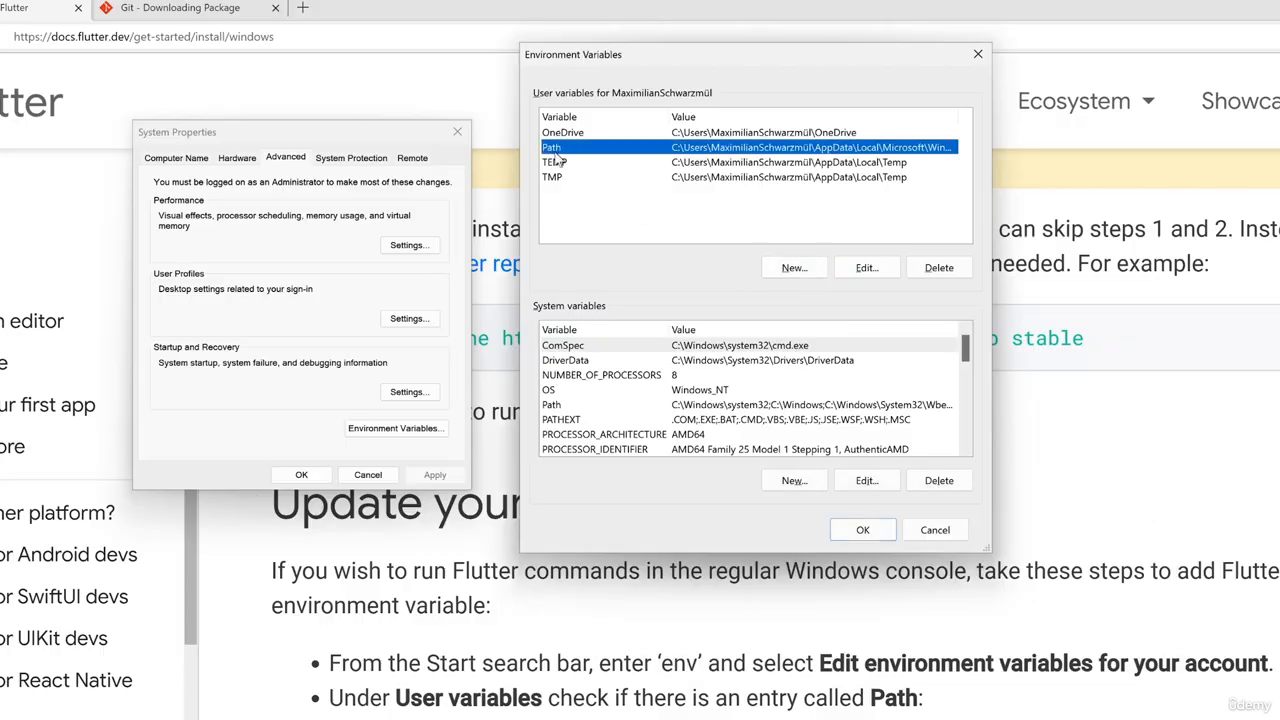
{"action": "left_click", "coordinate": [853, 267]}
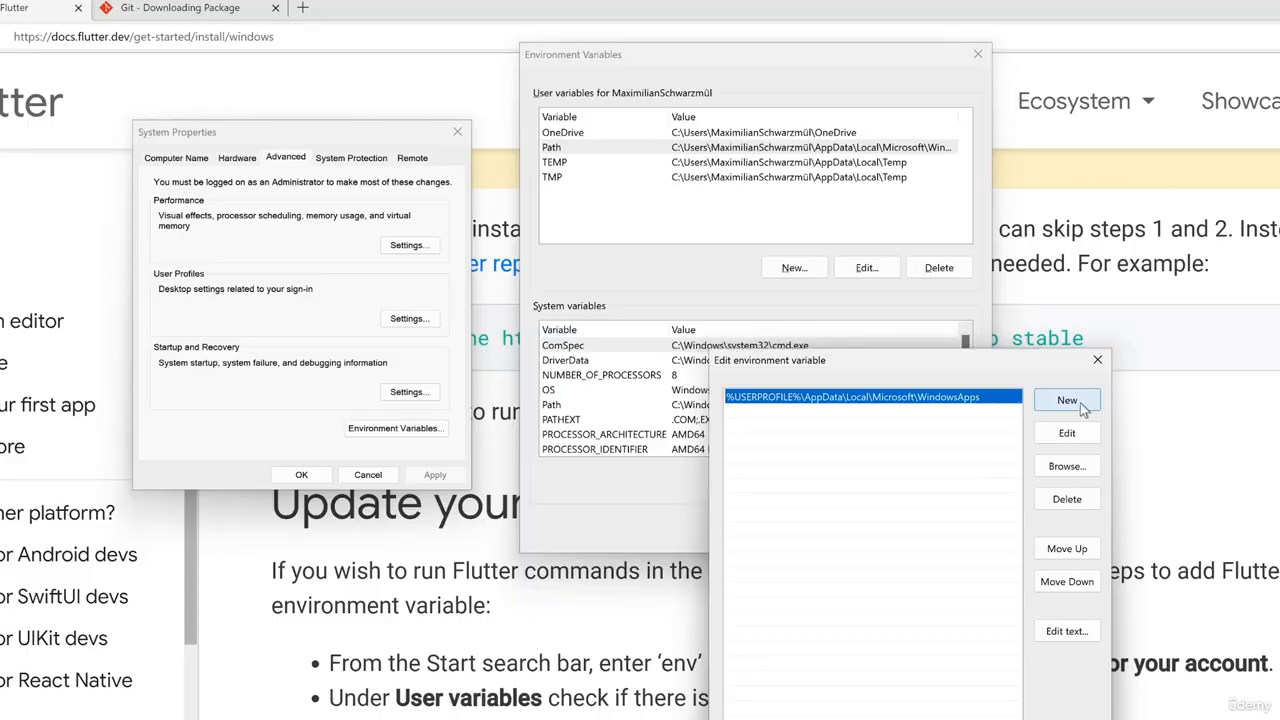
{"action": "left_click", "coordinate": [1067, 400]}
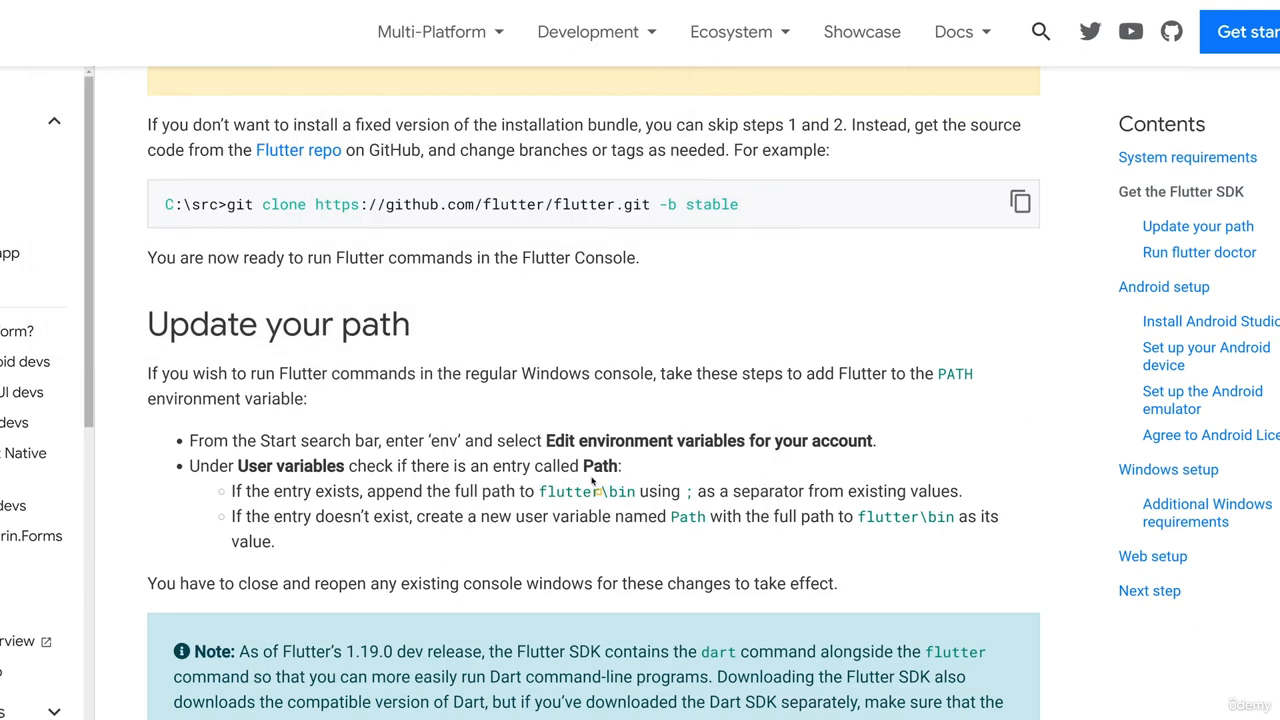
Open the bin folder inside flutter in File Explorer and copy its full path, C:\src\flutter\bin
{"action": "left_click_drag", "start_coordinate": [592, 482], "coordinate": [647, 510]}
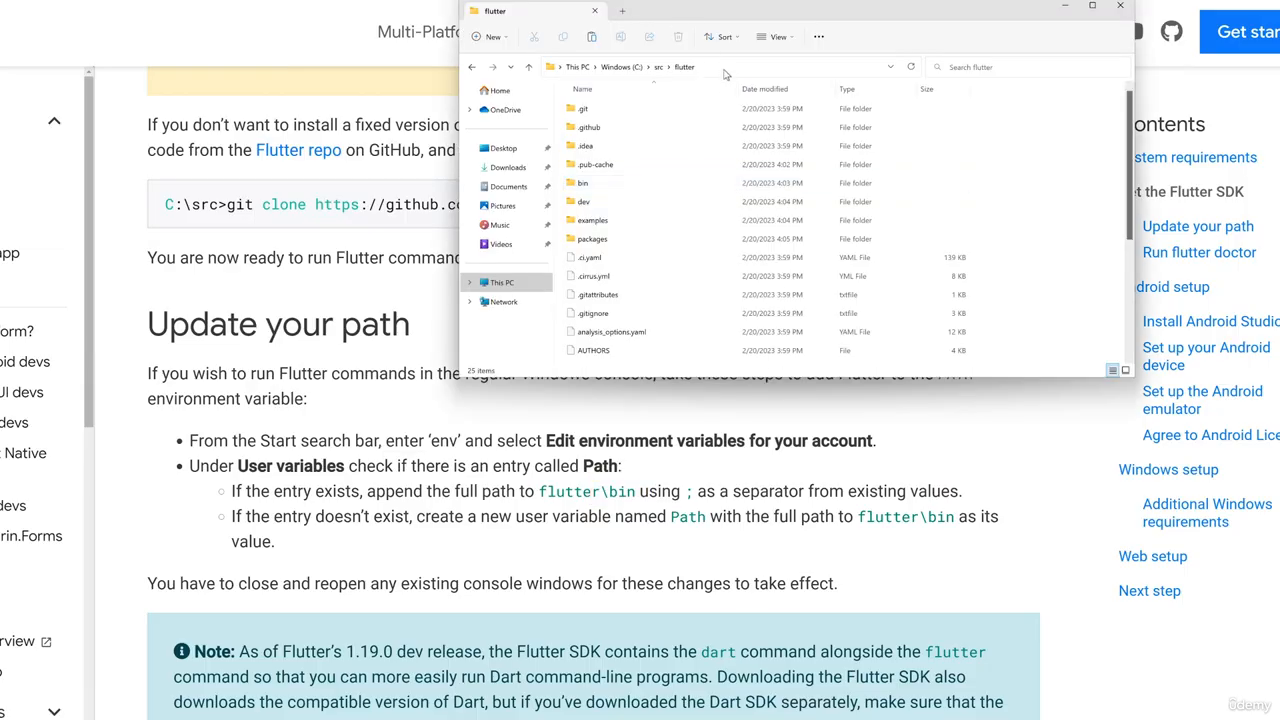
{"action": "left_click", "coordinate": [640, 68]}
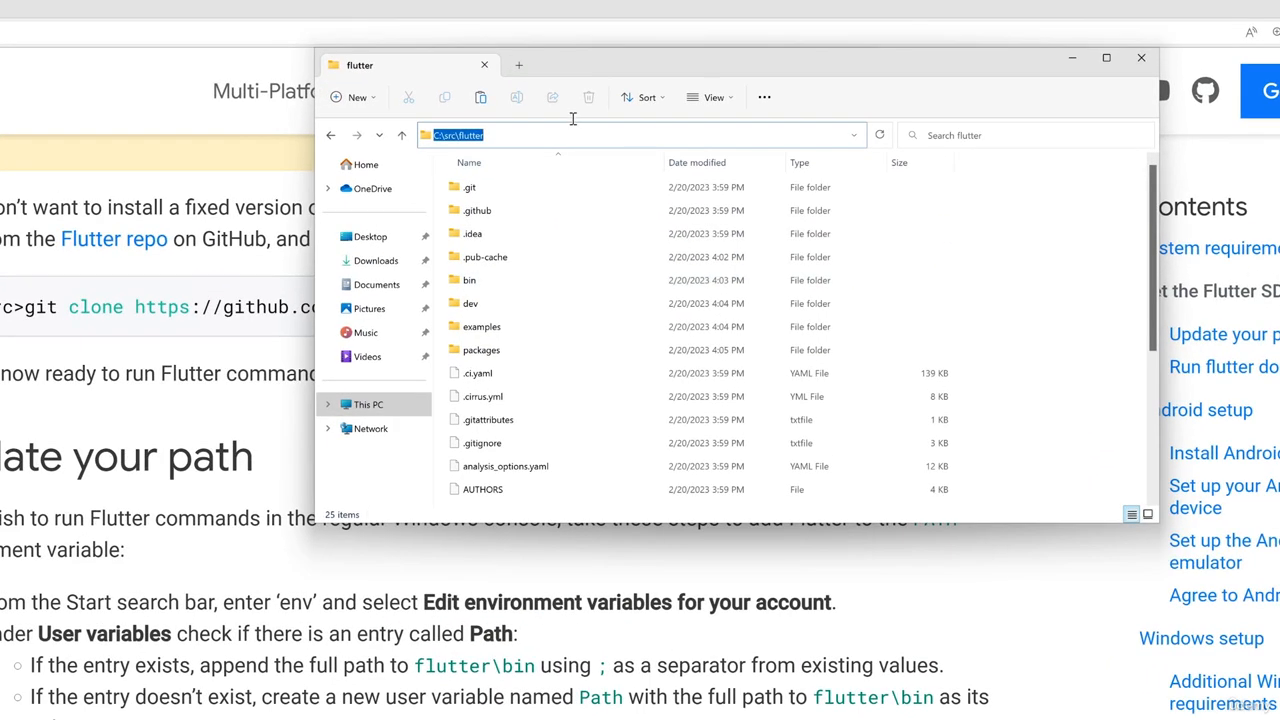
{"action": "double_click", "coordinate": [490, 280]}
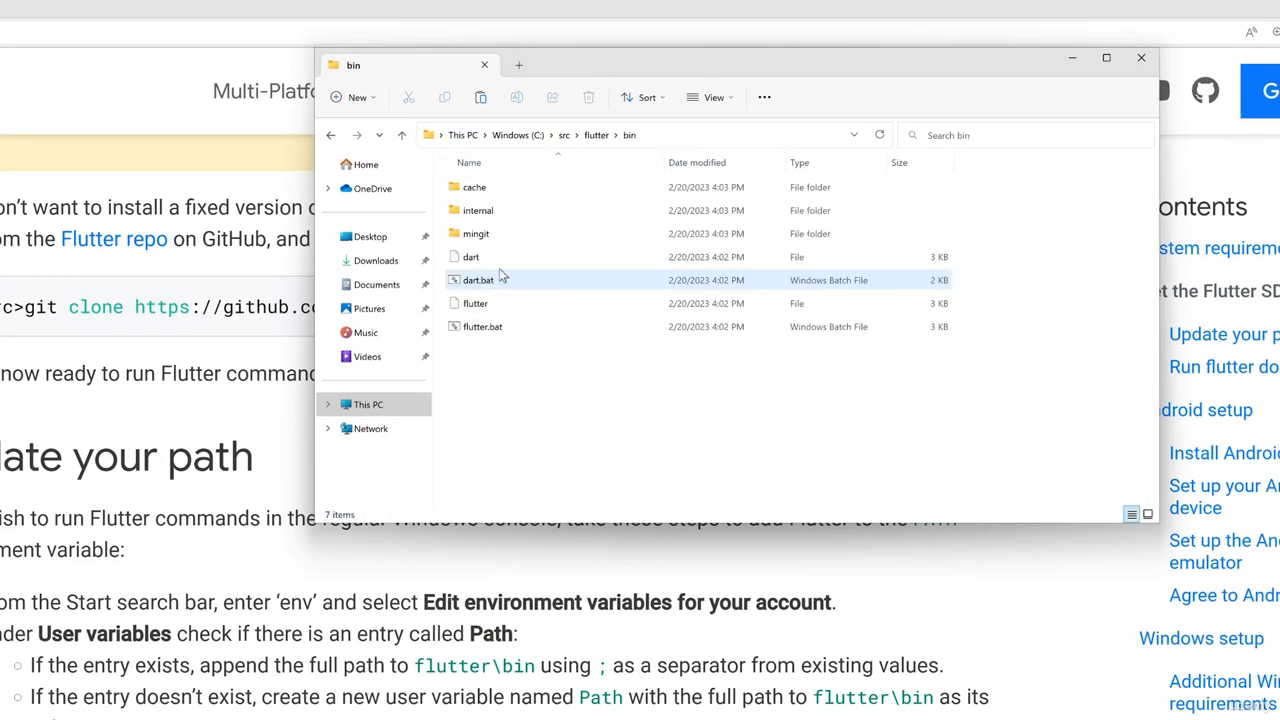
{"action": "left_click", "coordinate": [666, 134]}
{"action": "left_click", "coordinate": [520, 135]}
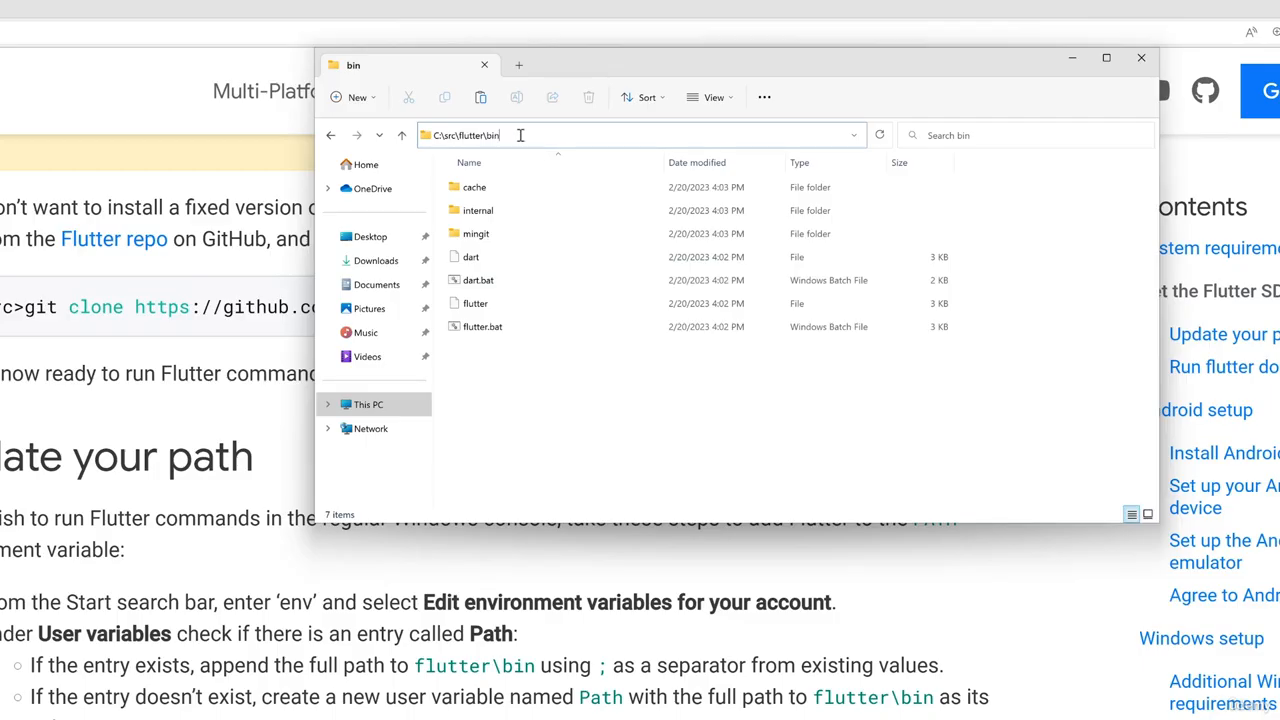
{"action": "double_click", "coordinate": [485, 135]}
{"action": "left_click", "coordinate": [511, 135]}
{"action": "key", "text": "ctrl+a"}
{"action": "key", "text": "ctrl+c"}
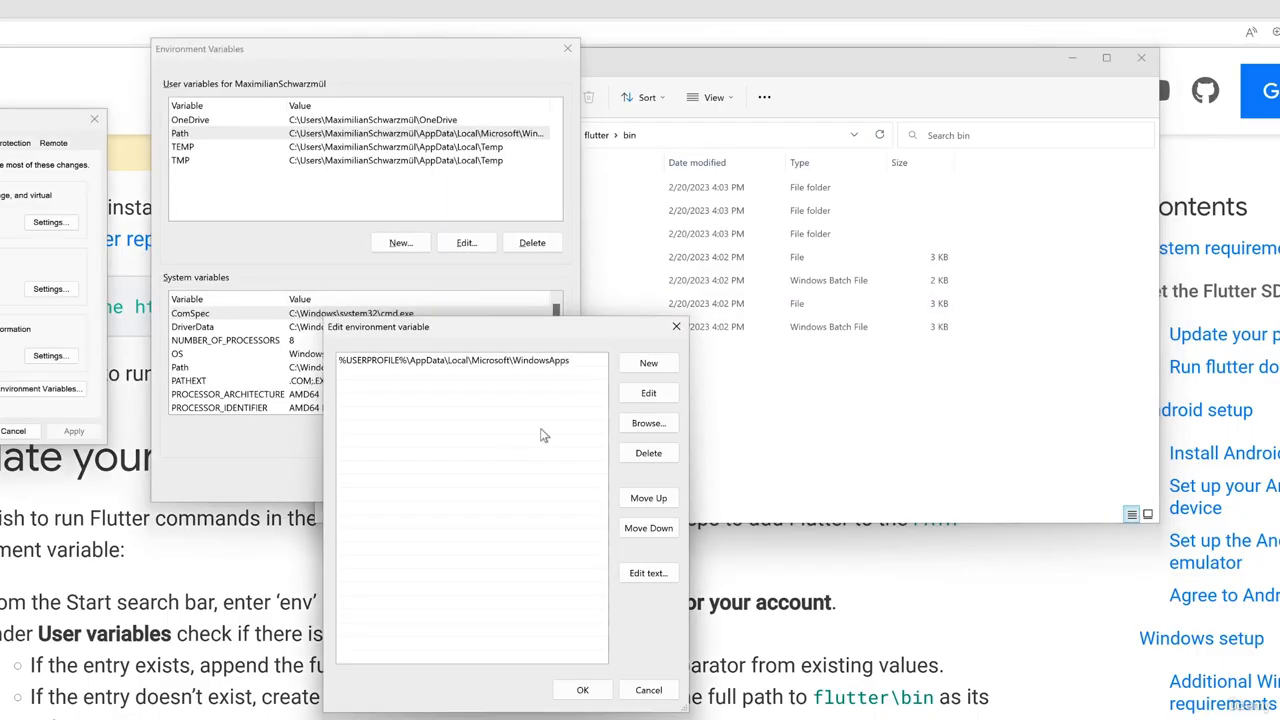
Add C:\src\flutter\bin as a new entry in the Path user variable and save the environment variables
{"action": "left_click", "coordinate": [649, 363]}
{"action": "key", "text": "ctrl+v"}
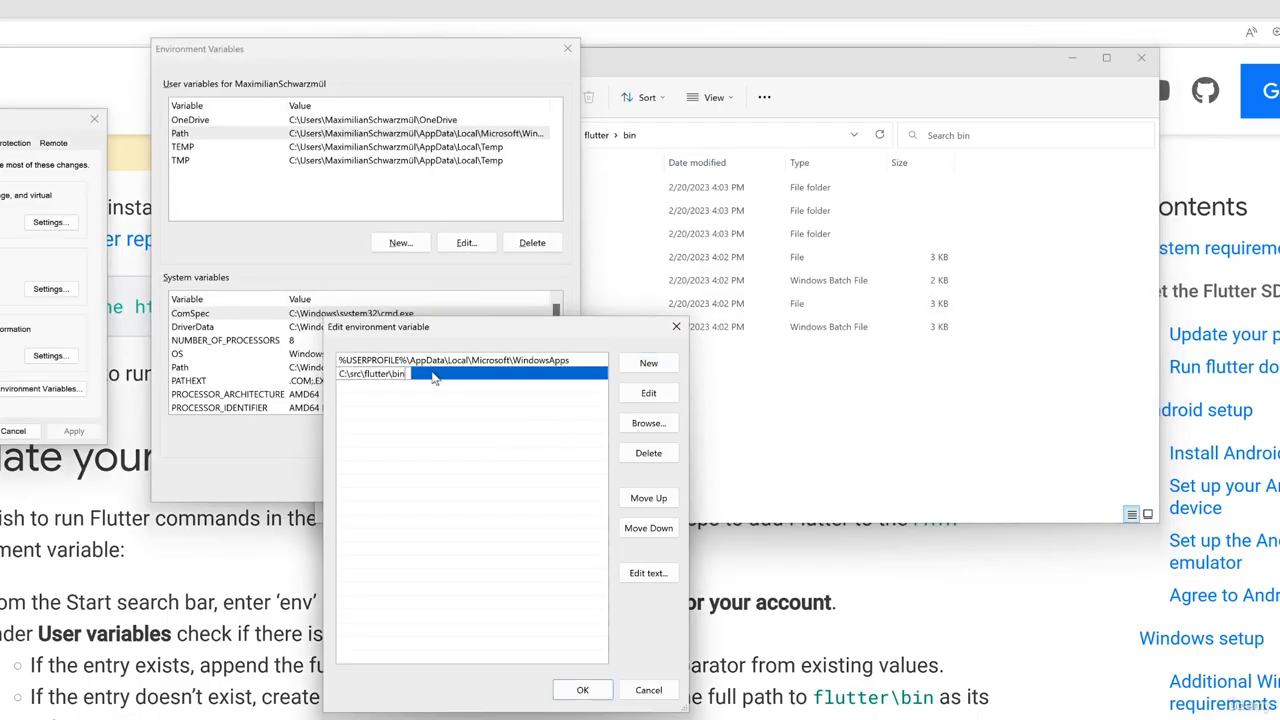
{"action": "left_click", "coordinate": [583, 690]}
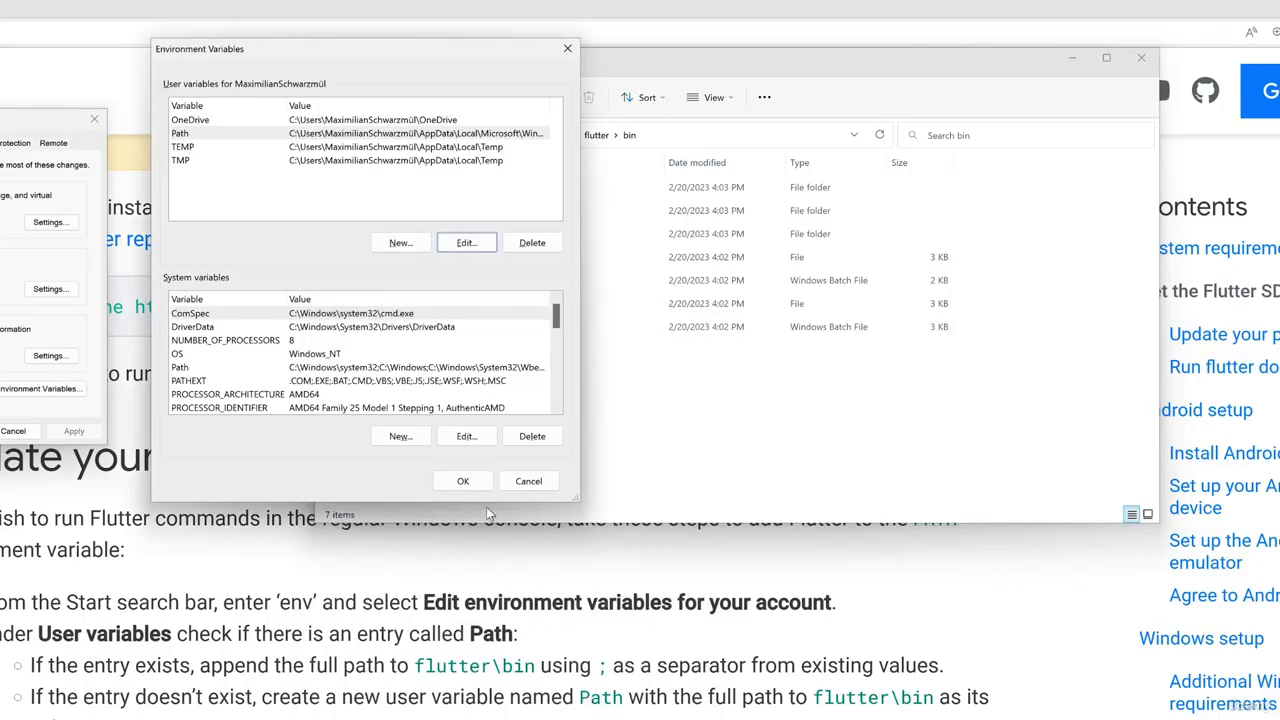
{"action": "left_click", "coordinate": [464, 481]}
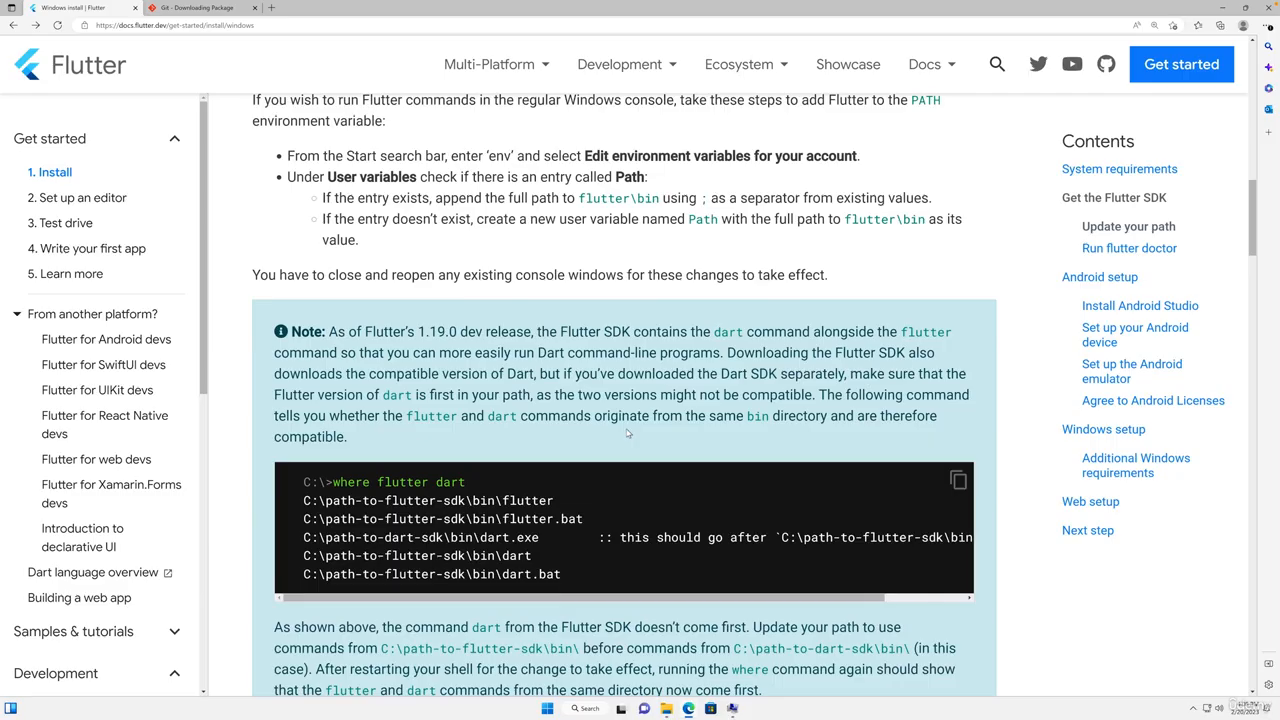
Find the Run flutter doctor section in the Flutter installation guide
{"action": "scroll", "coordinate": [628, 433], "scroll_direction": "down", "scroll_amount": 5}
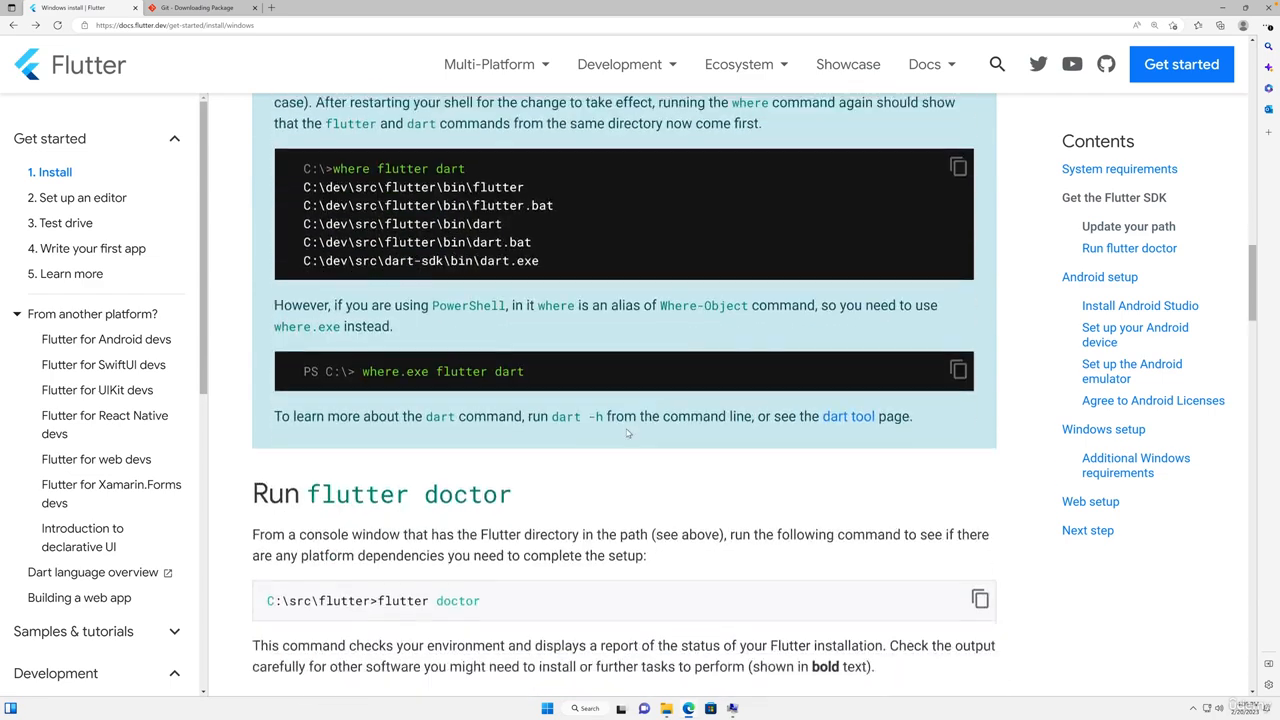
{"action": "scroll", "coordinate": [628, 433], "scroll_direction": "down", "scroll_amount": 3}
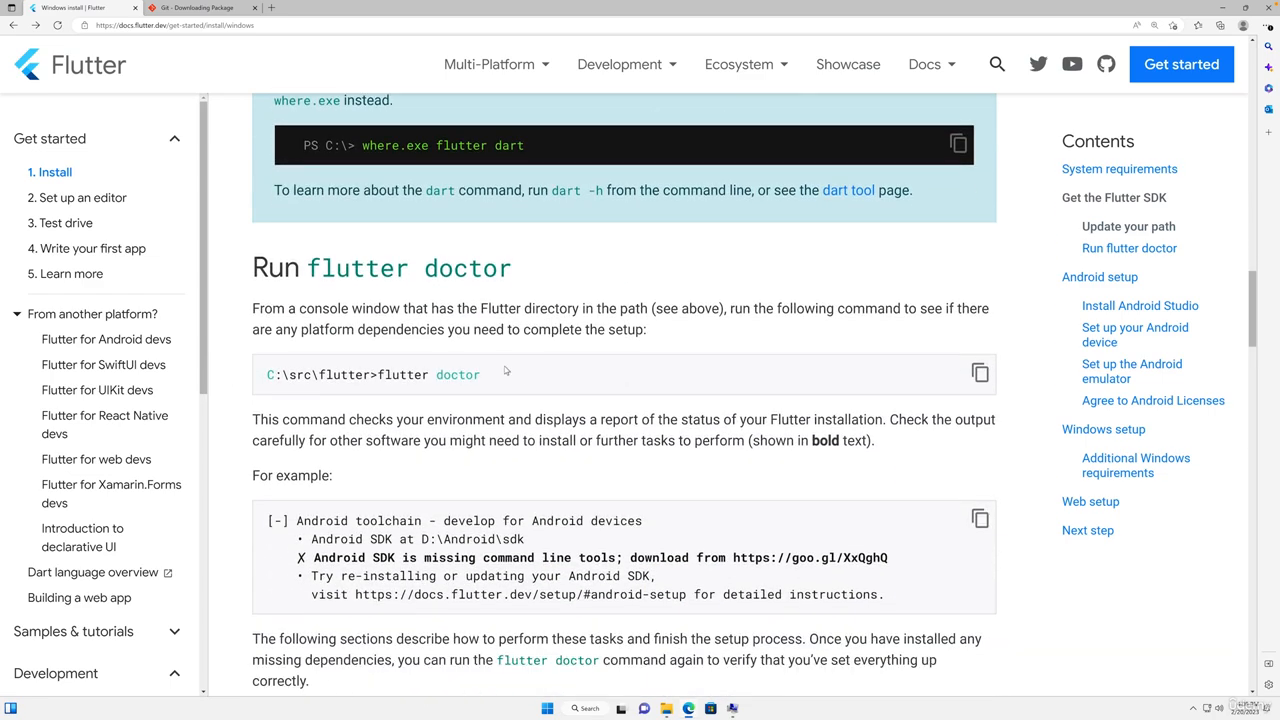
Open Command Prompt and run the flutter doctor command
{"action": "left_click_drag", "start_coordinate": [481, 376], "coordinate": [377, 376]}
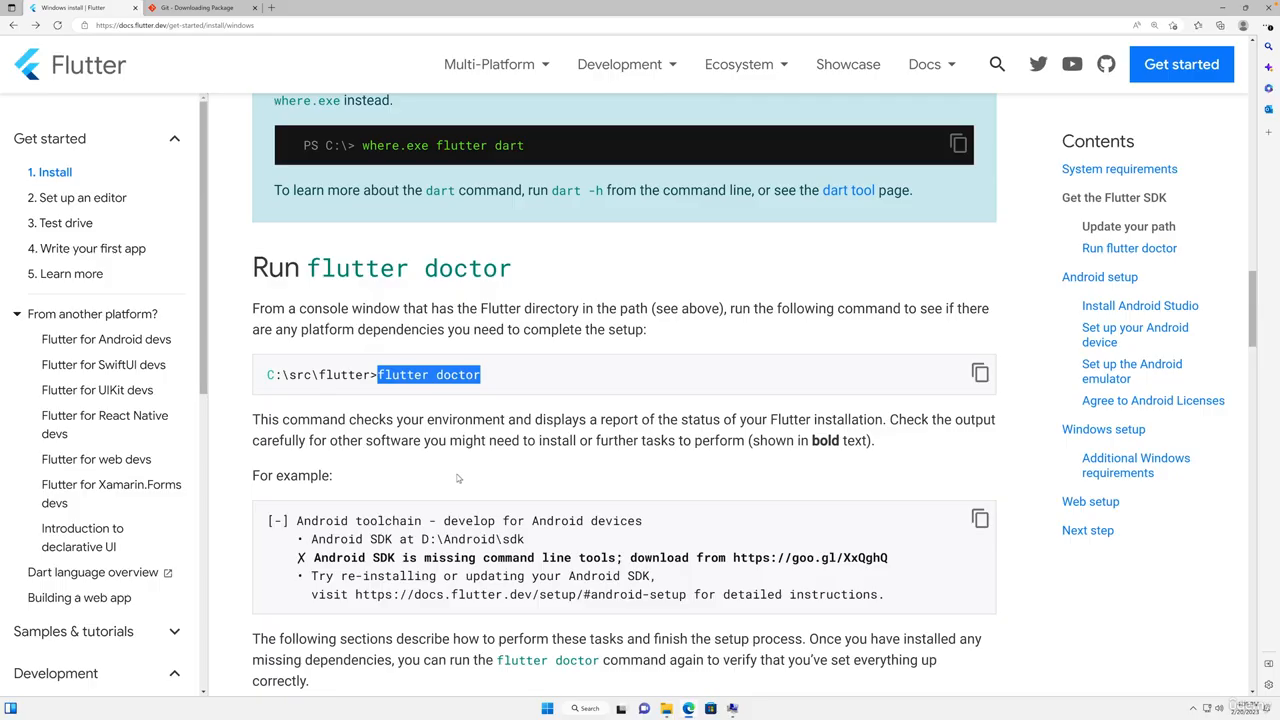
{"action": "left_click", "coordinate": [577, 710]}
{"action": "type", "text": "command"}
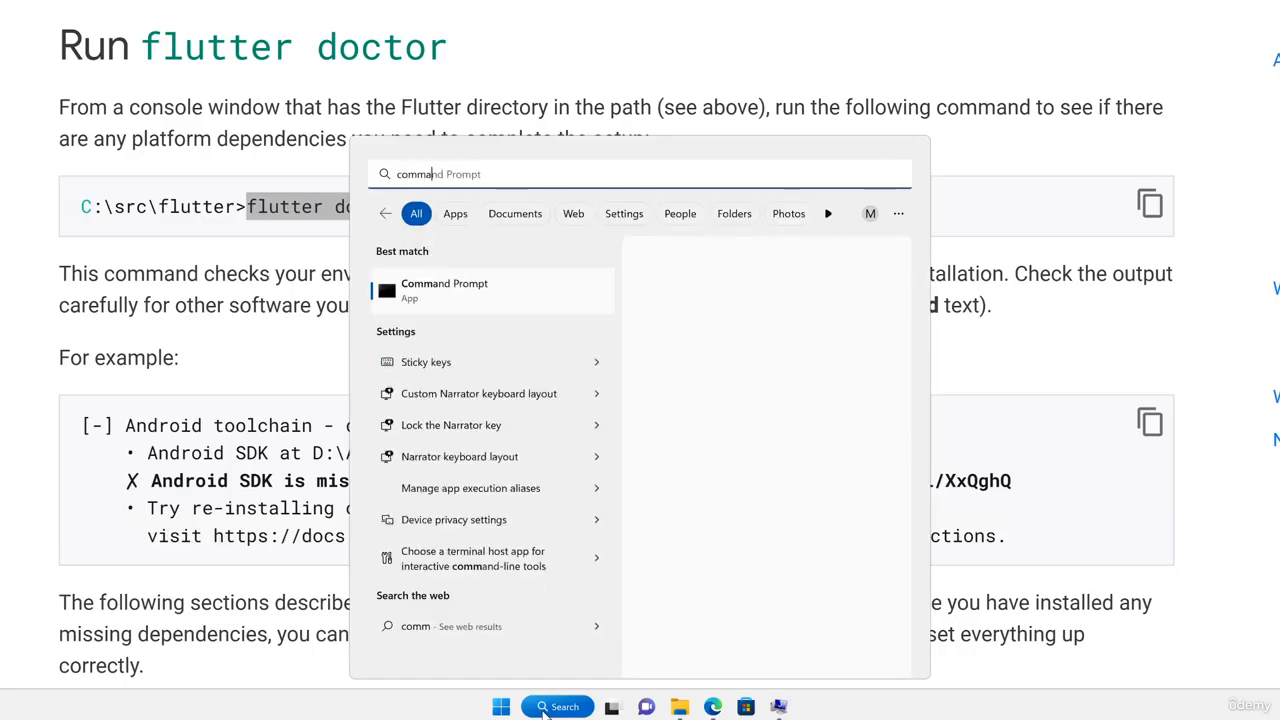
{"action": "left_click", "coordinate": [481, 290]}
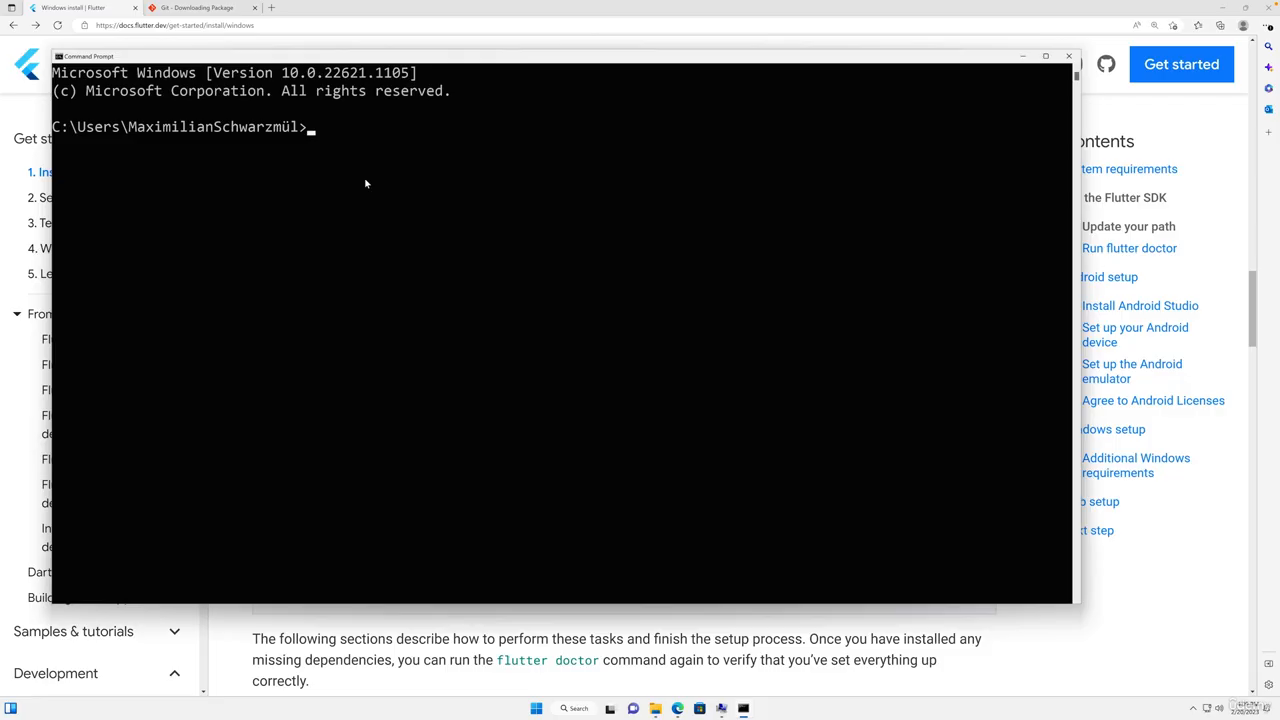
{"action": "type", "text": "flutter doctor"}
{"action": "key", "text": "Return"}
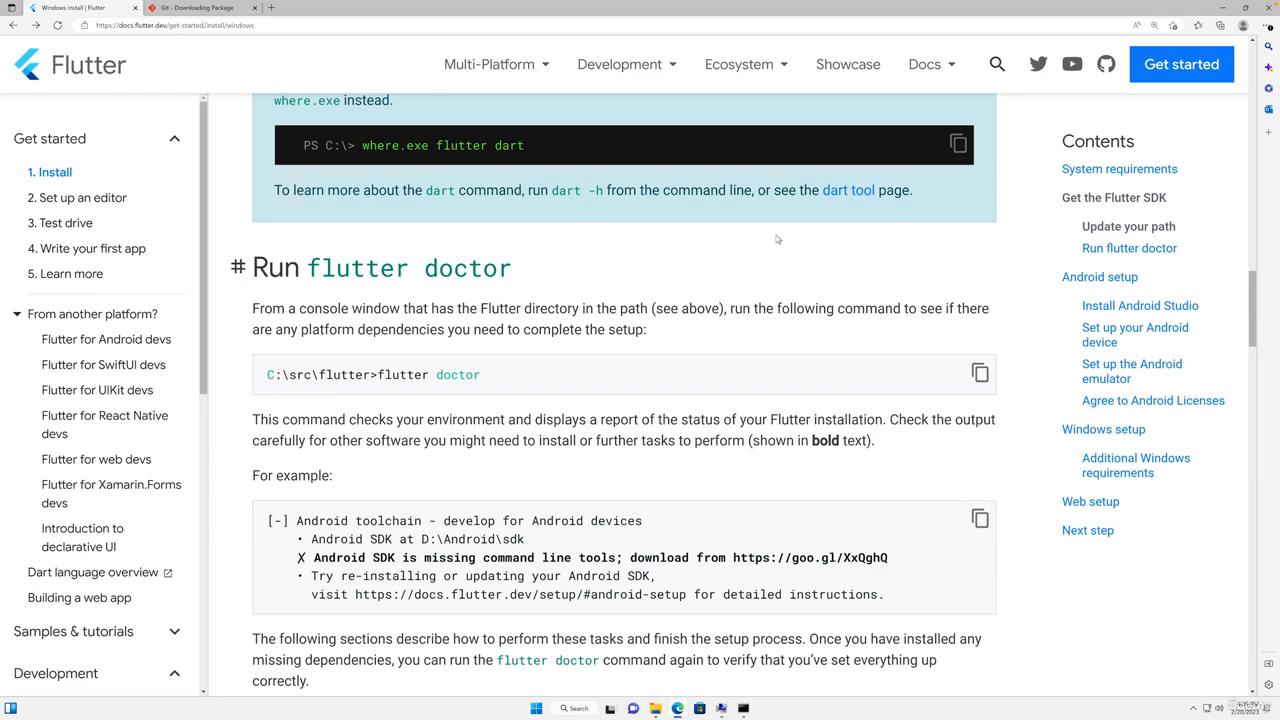
Review the Update your path section of the Flutter installation guide and return to Run flutter doctor
{"action": "scroll", "coordinate": [777, 239], "scroll_direction": "up", "scroll_amount": 10}
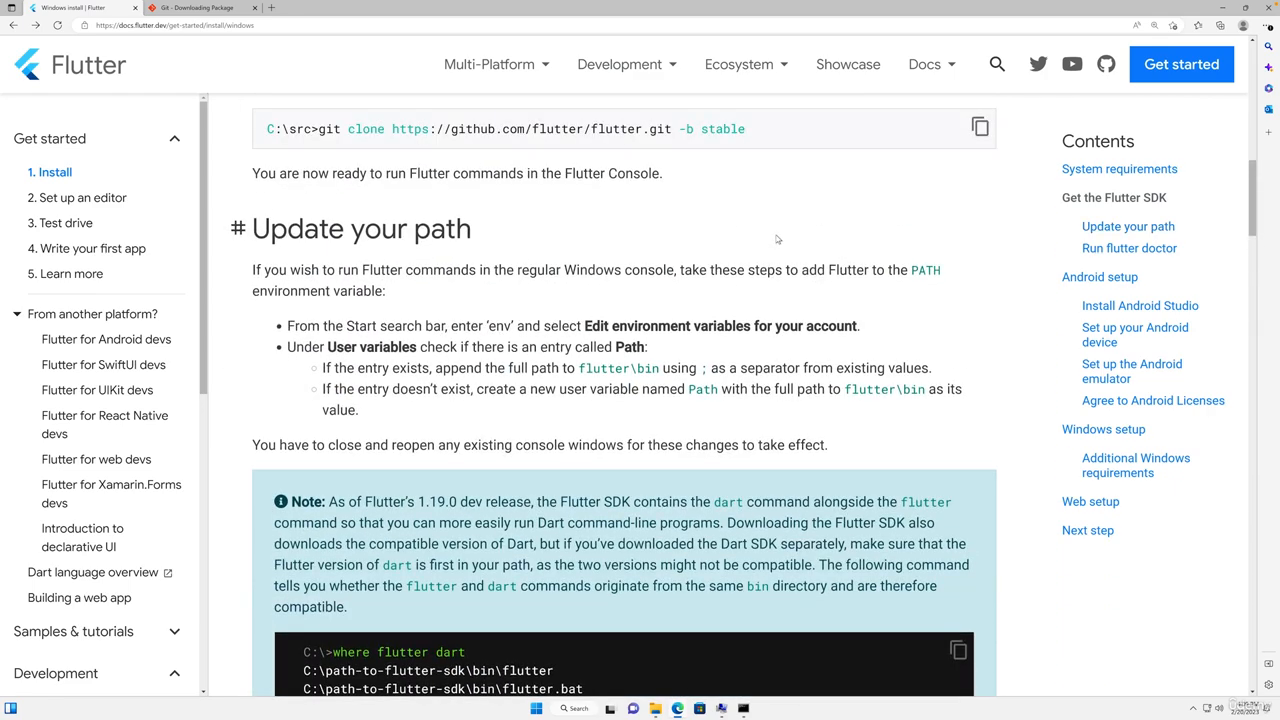
{"action": "scroll", "coordinate": [777, 239], "scroll_direction": "down", "scroll_amount": 1}
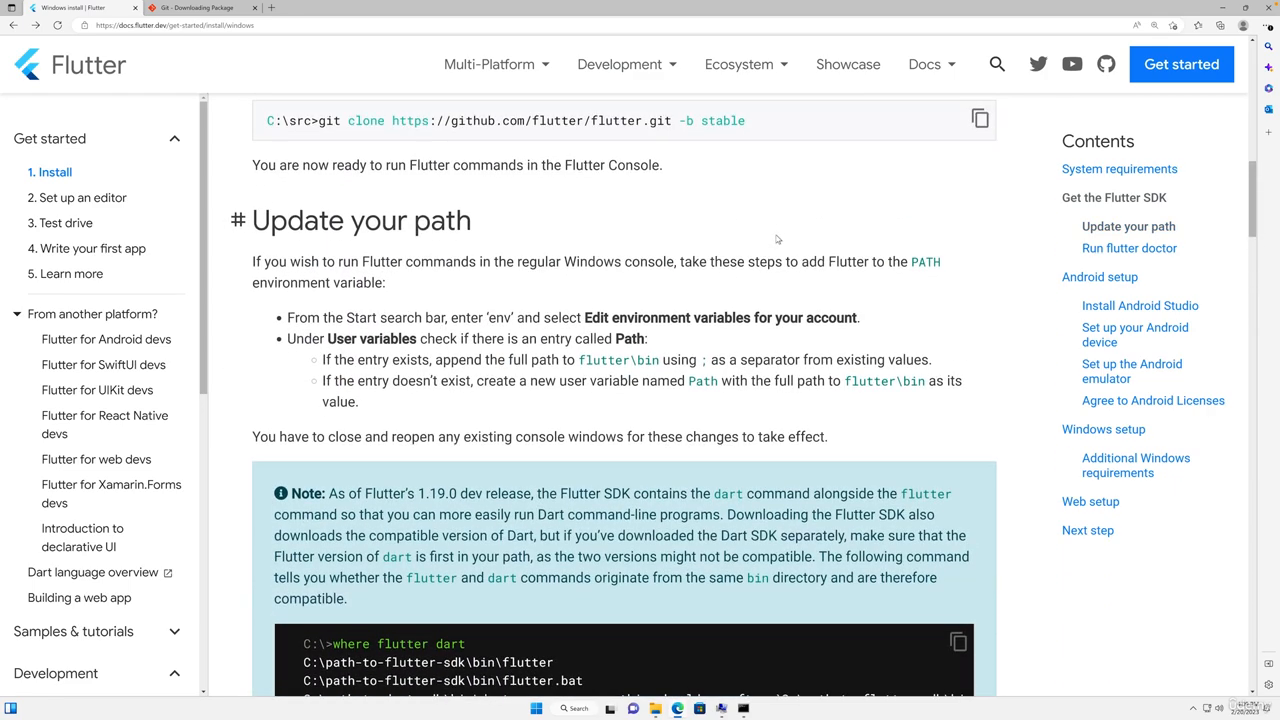
{"action": "scroll", "coordinate": [777, 239], "scroll_direction": "down", "scroll_amount": 1}
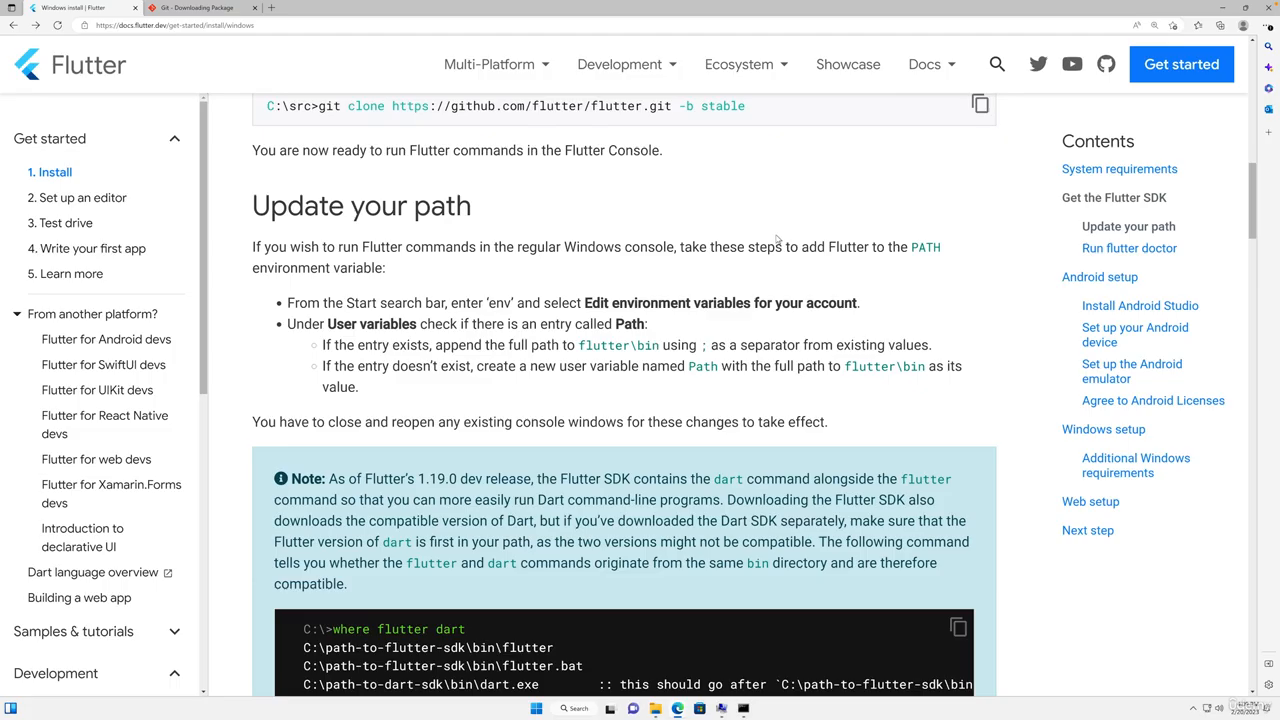
{"action": "scroll", "coordinate": [777, 239], "scroll_direction": "down", "scroll_amount": 4}
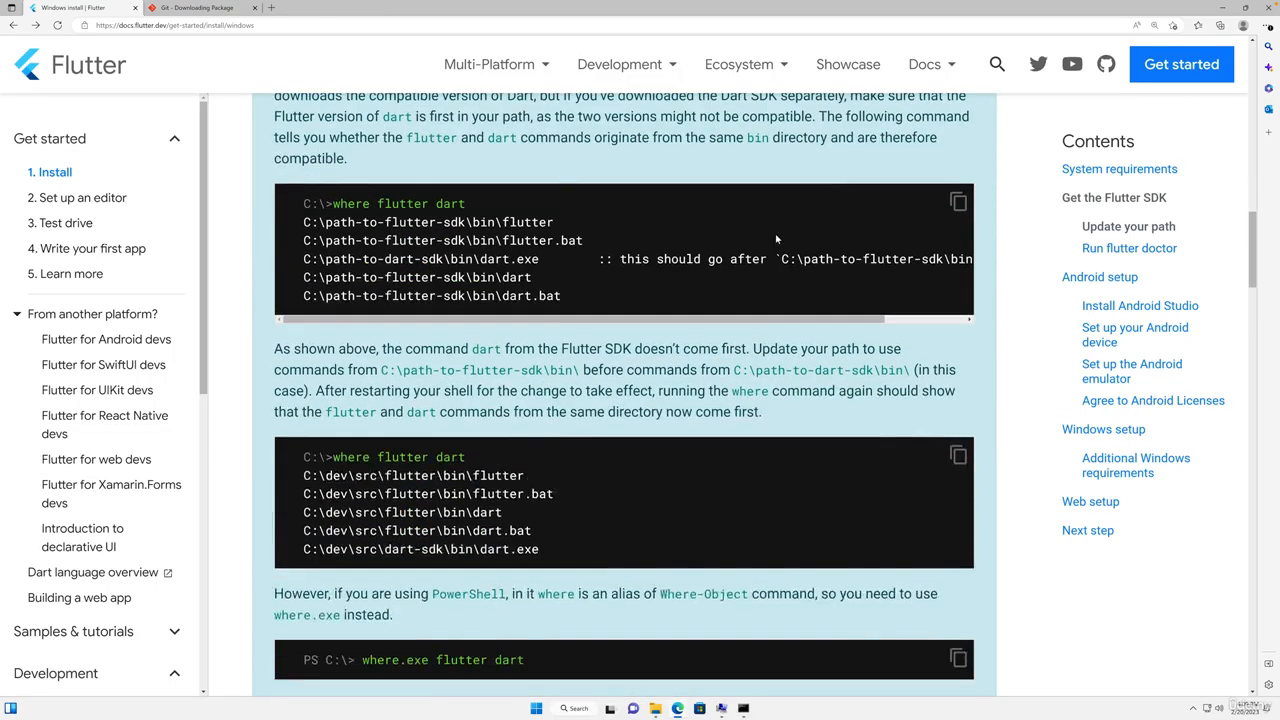
{"action": "scroll", "coordinate": [777, 239], "scroll_direction": "down", "scroll_amount": 3}
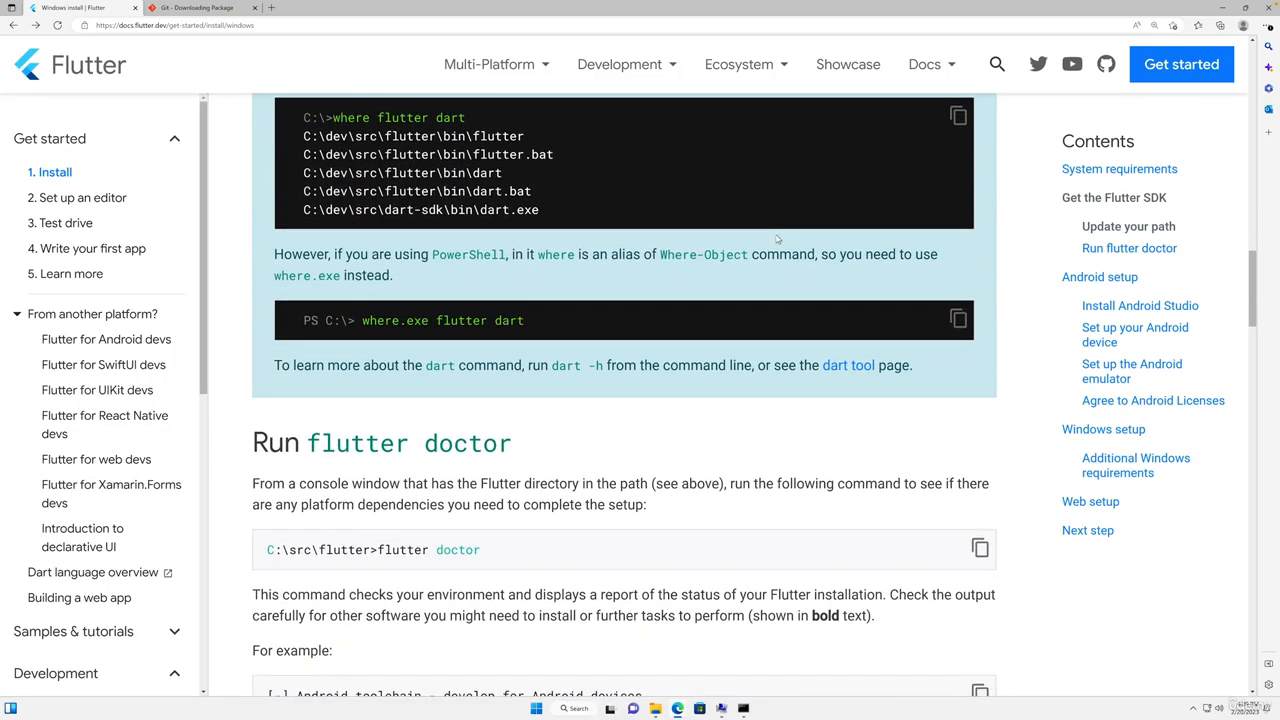
{"action": "scroll", "coordinate": [777, 237], "scroll_direction": "down", "scroll_amount": 1}
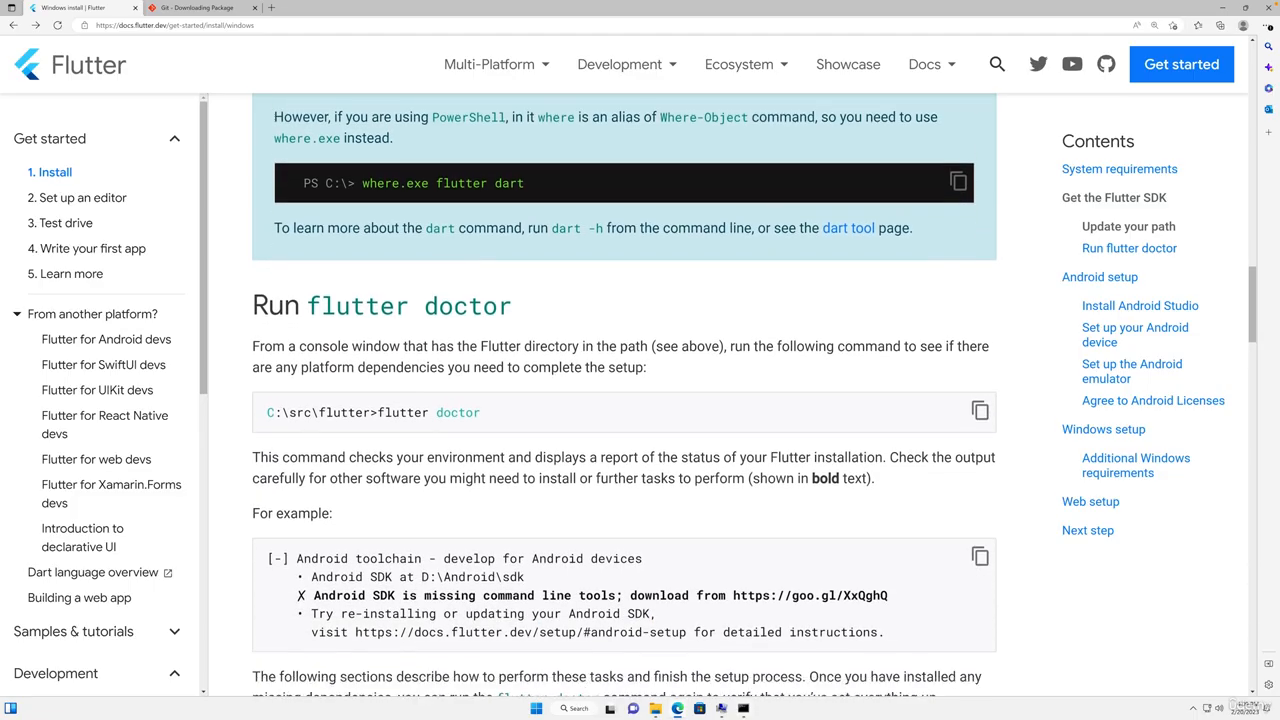
Examine the flutter doctor summary in Command Prompt, checking the Flutter and Android toolchain entries
{"action": "key", "text": "alt+Tab"}
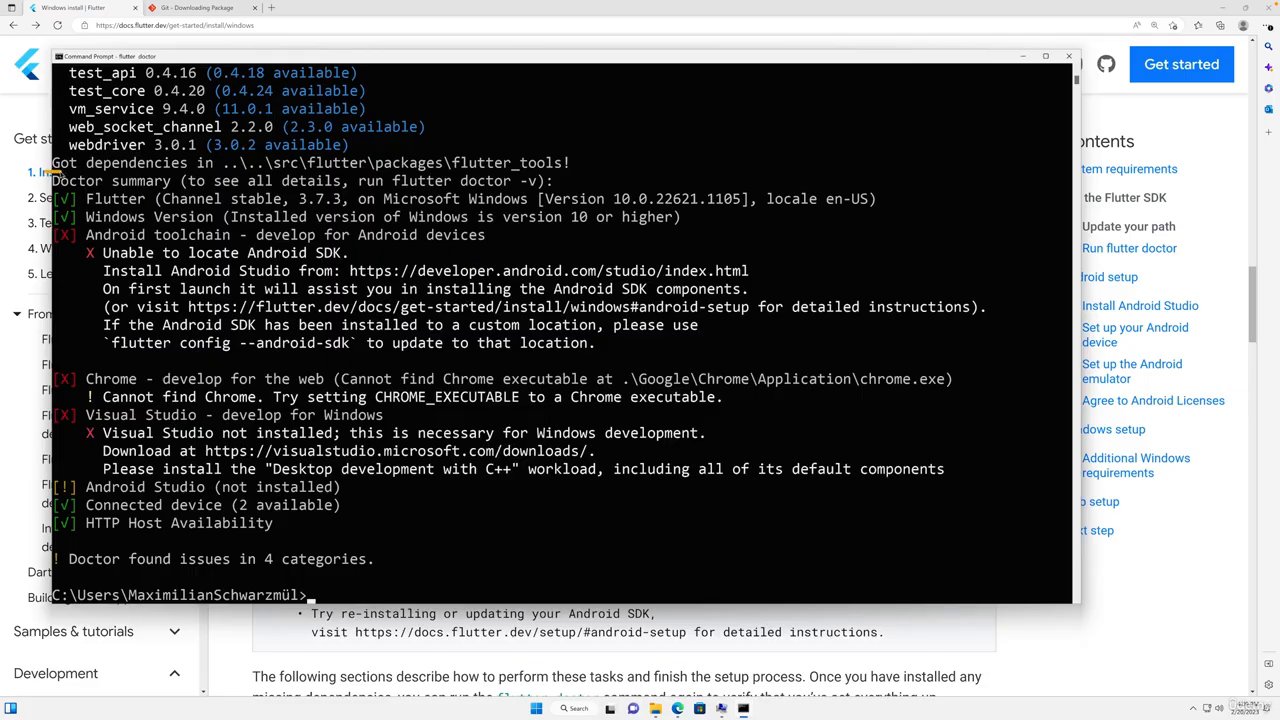
{"action": "left_click_drag", "start_coordinate": [45, 172], "coordinate": [1025, 546]}
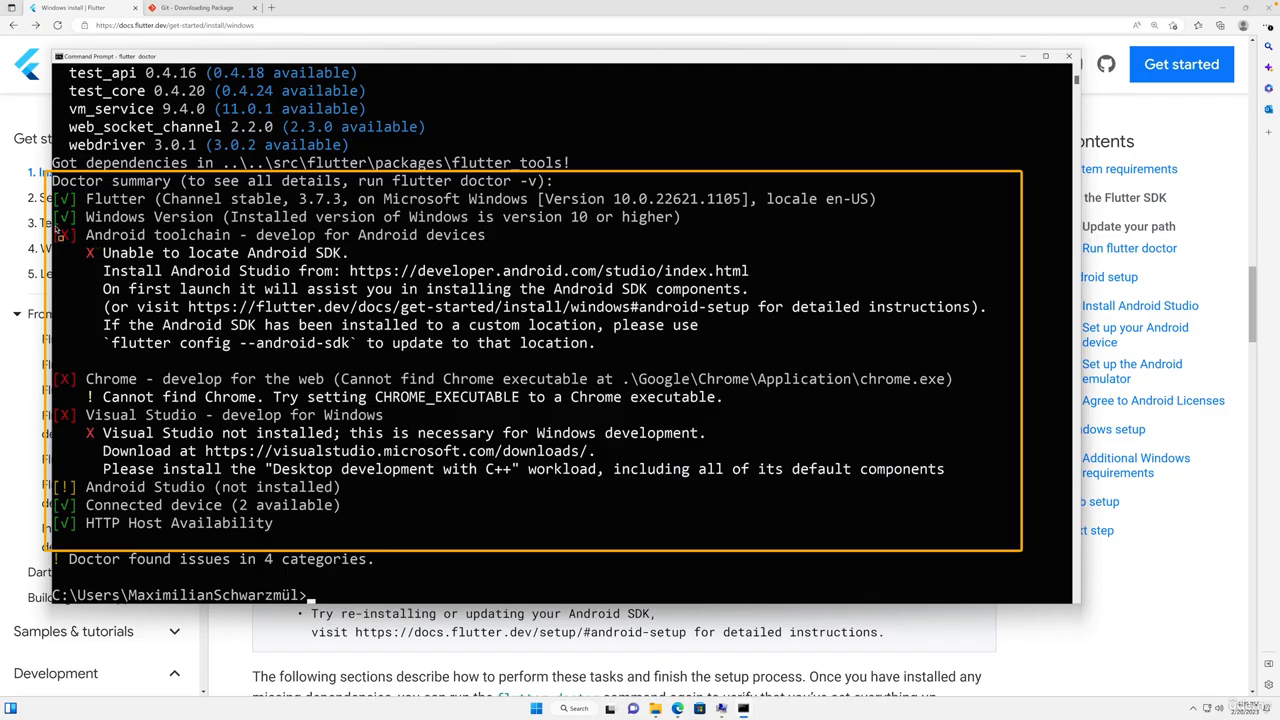
{"action": "left_click_drag", "start_coordinate": [53, 224], "coordinate": [84, 252]}
{"action": "left_click_drag", "start_coordinate": [48, 184], "coordinate": [154, 216]}
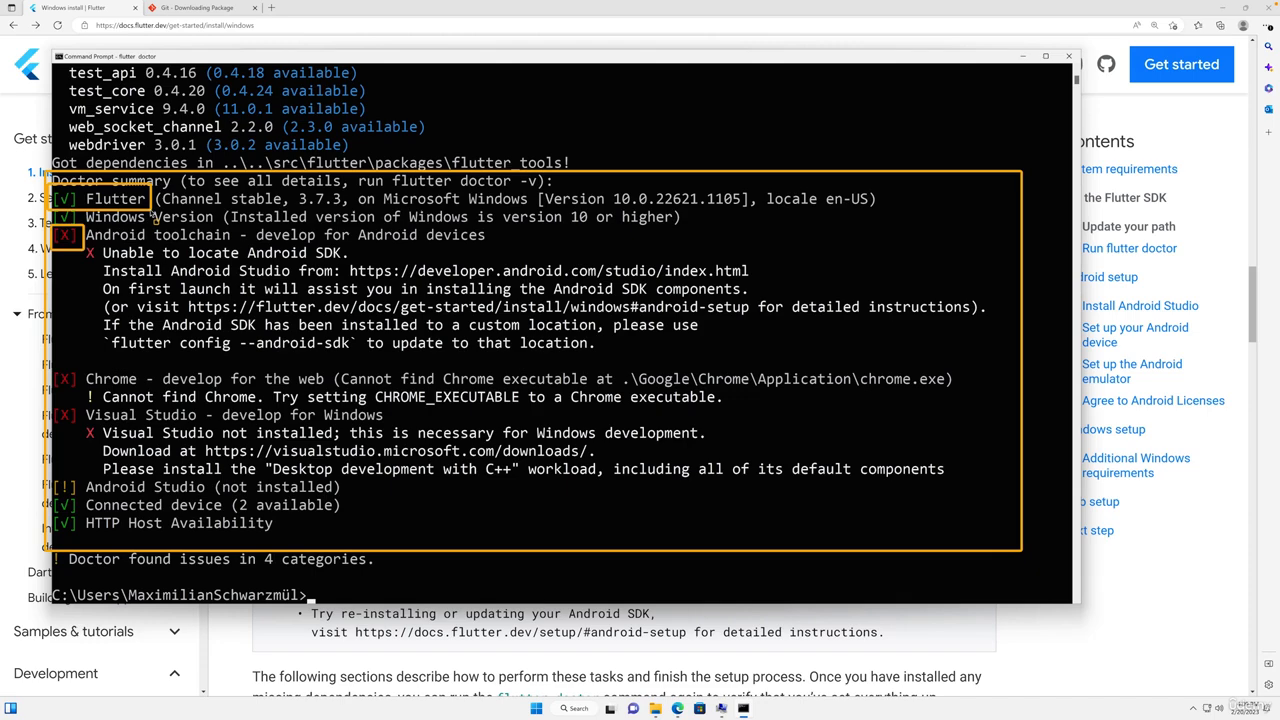
{"action": "key", "text": "Escape"}
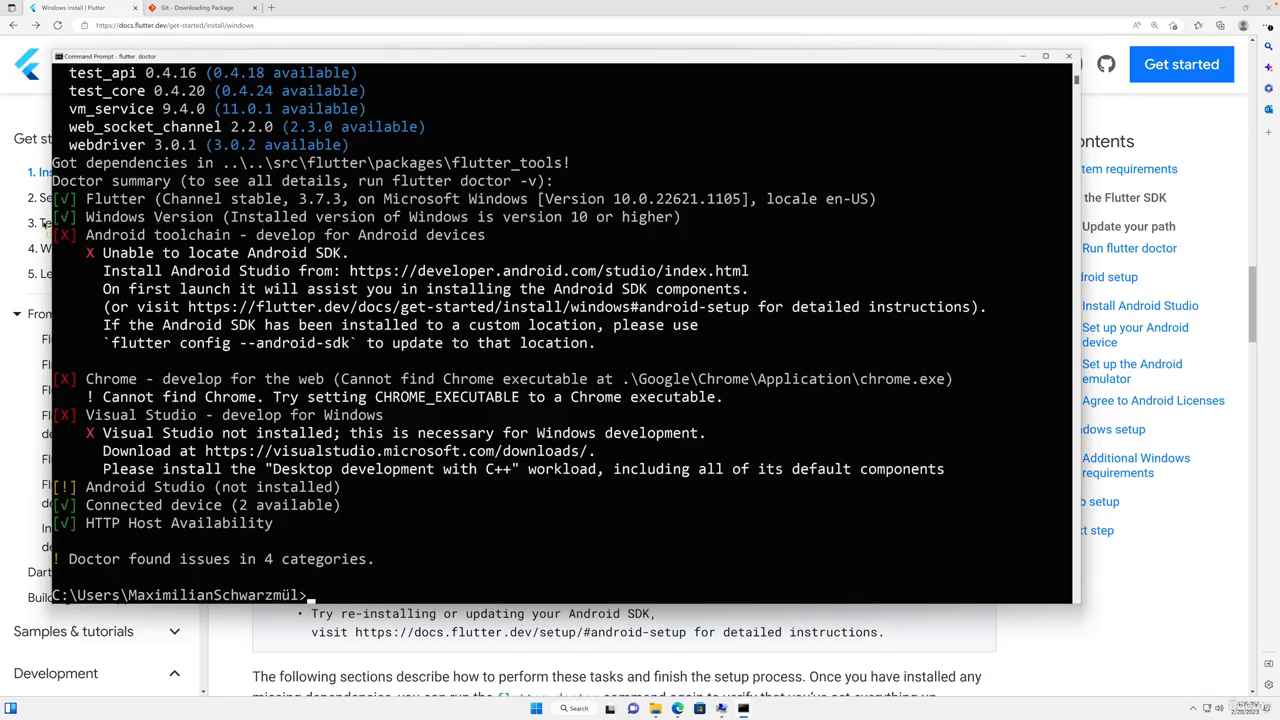
{"action": "left_click_drag", "start_coordinate": [44, 228], "coordinate": [242, 250]}
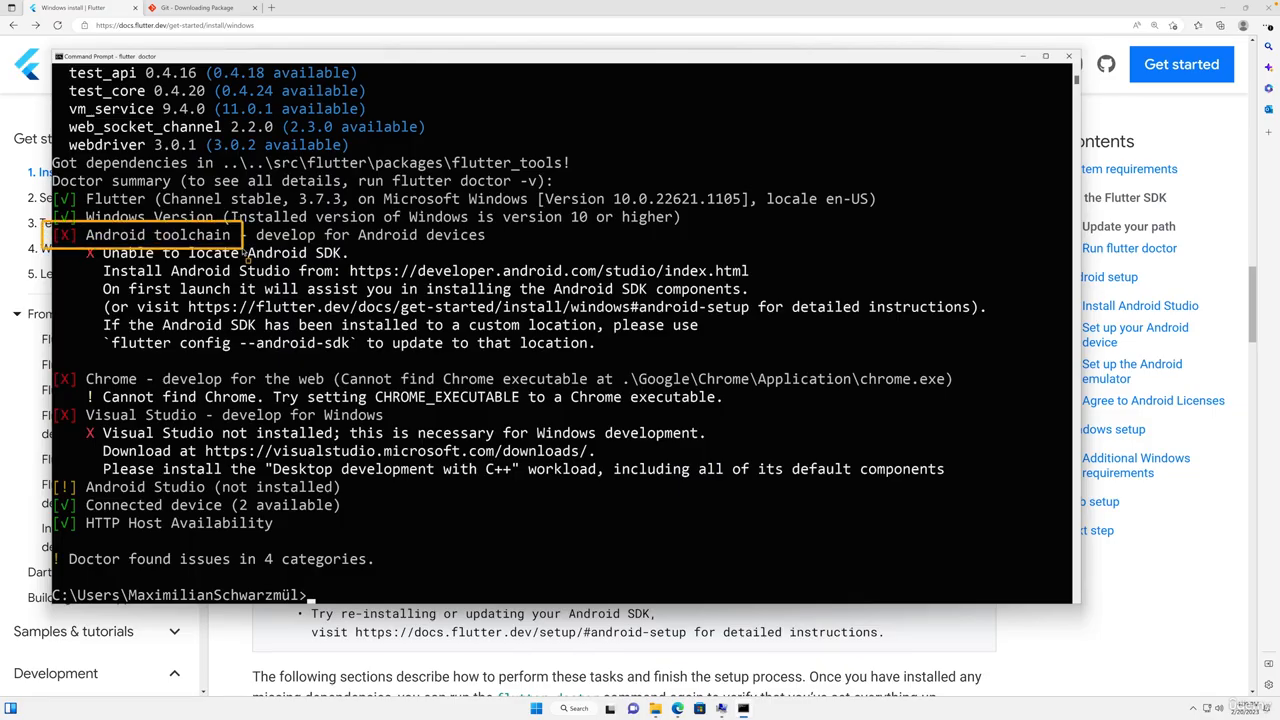
{"action": "key", "text": "Escape"}
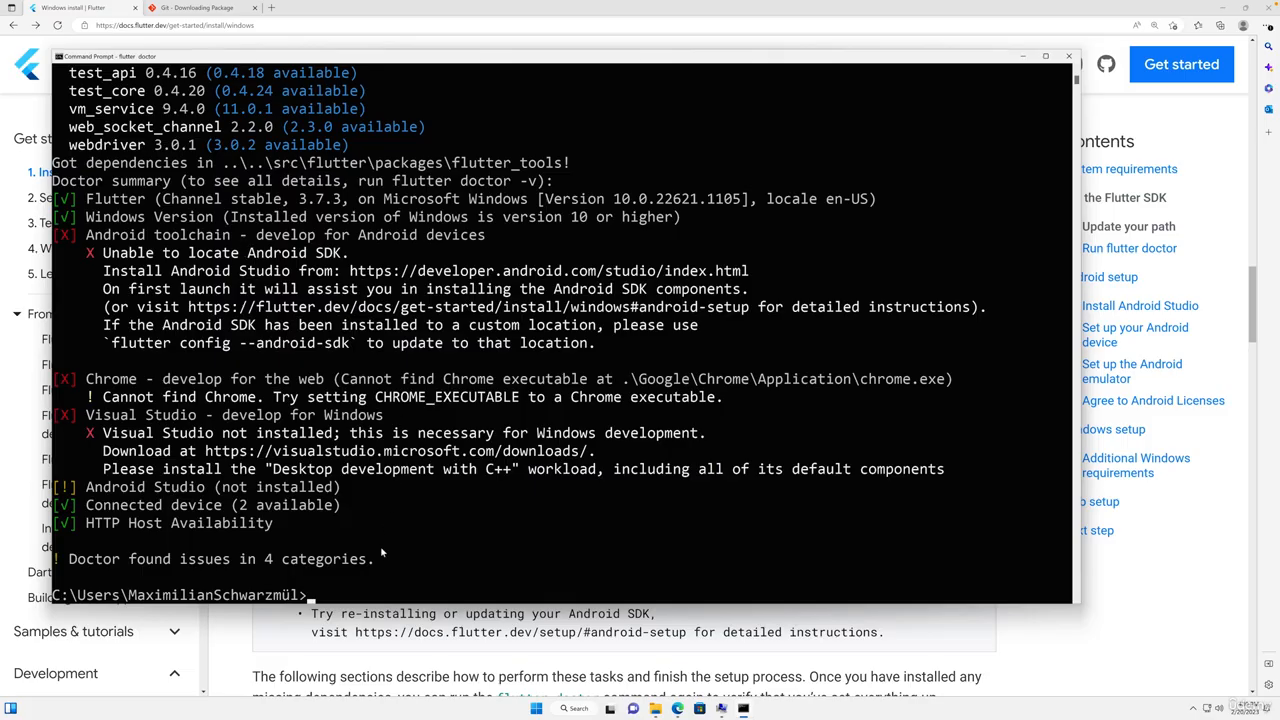
Open the Android Studio link from the guide's Install Android Studio section in a new tab and close the Git download tab
{"action": "left_click", "coordinate": [348, 645]}
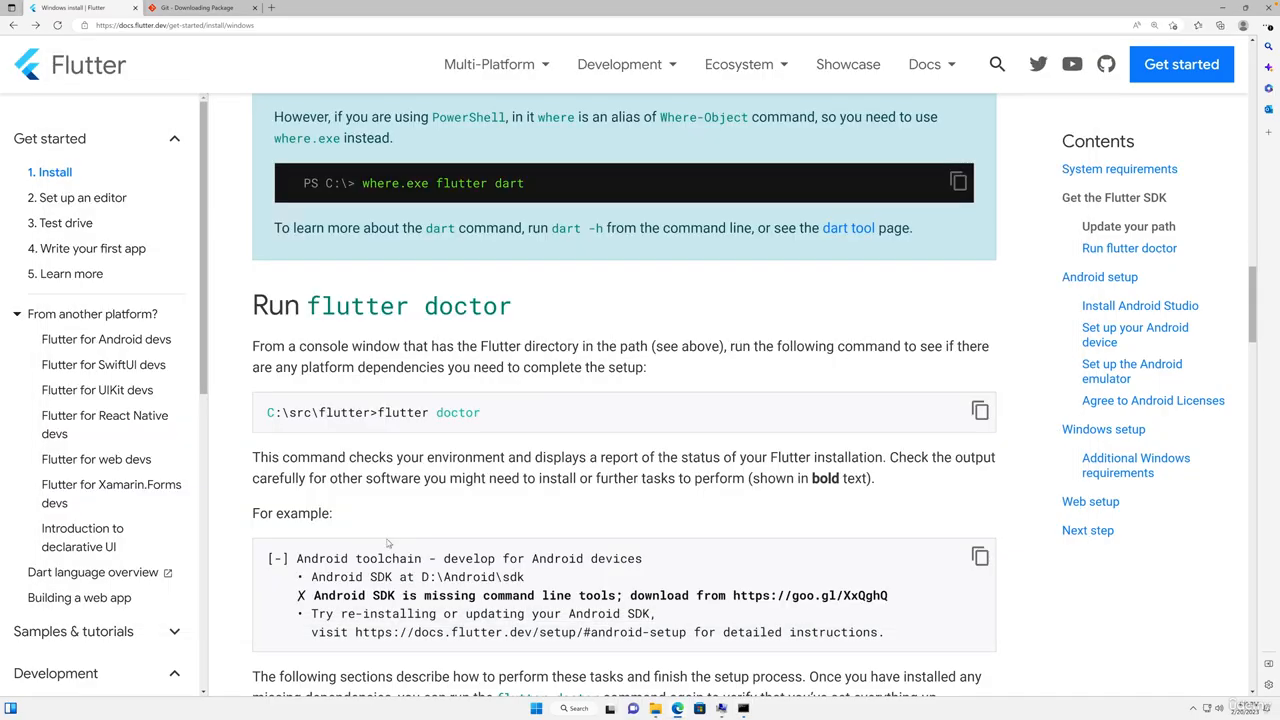
{"action": "scroll", "coordinate": [401, 478], "scroll_direction": "down", "scroll_amount": 5}
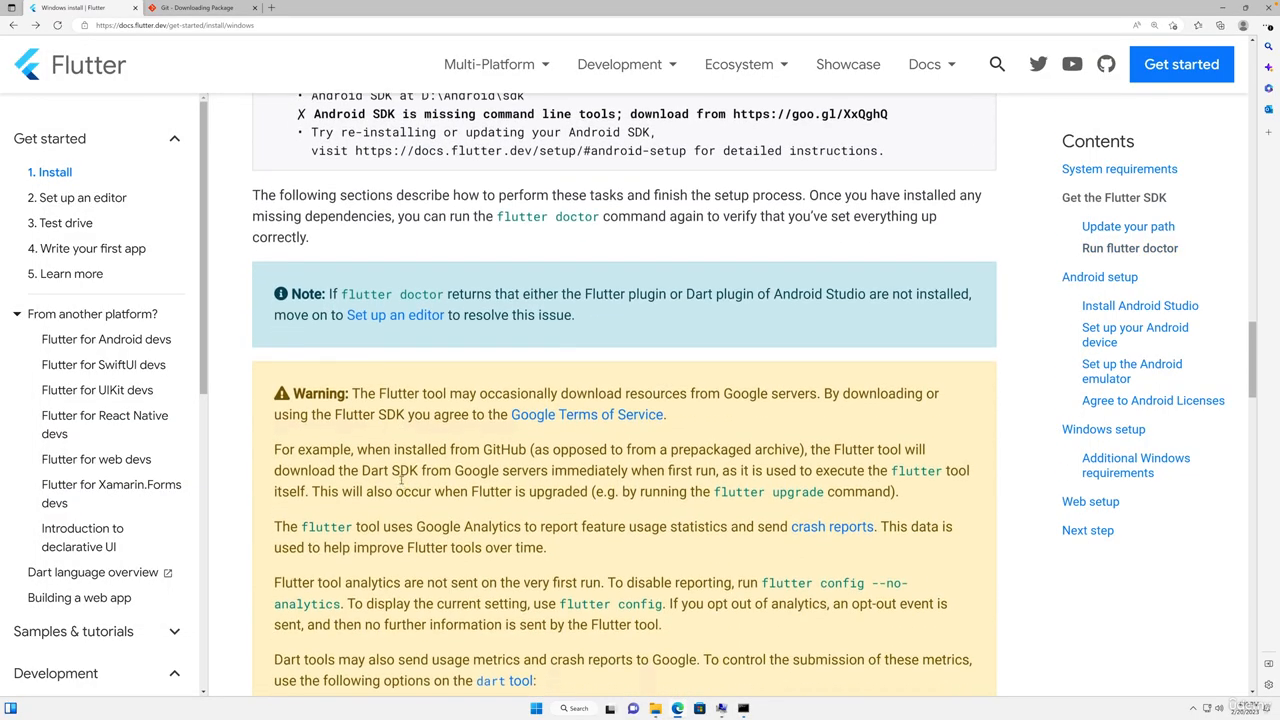
{"action": "scroll", "coordinate": [402, 478], "scroll_direction": "down", "scroll_amount": 2}
{"action": "scroll", "coordinate": [401, 484], "scroll_direction": "down", "scroll_amount": 4}
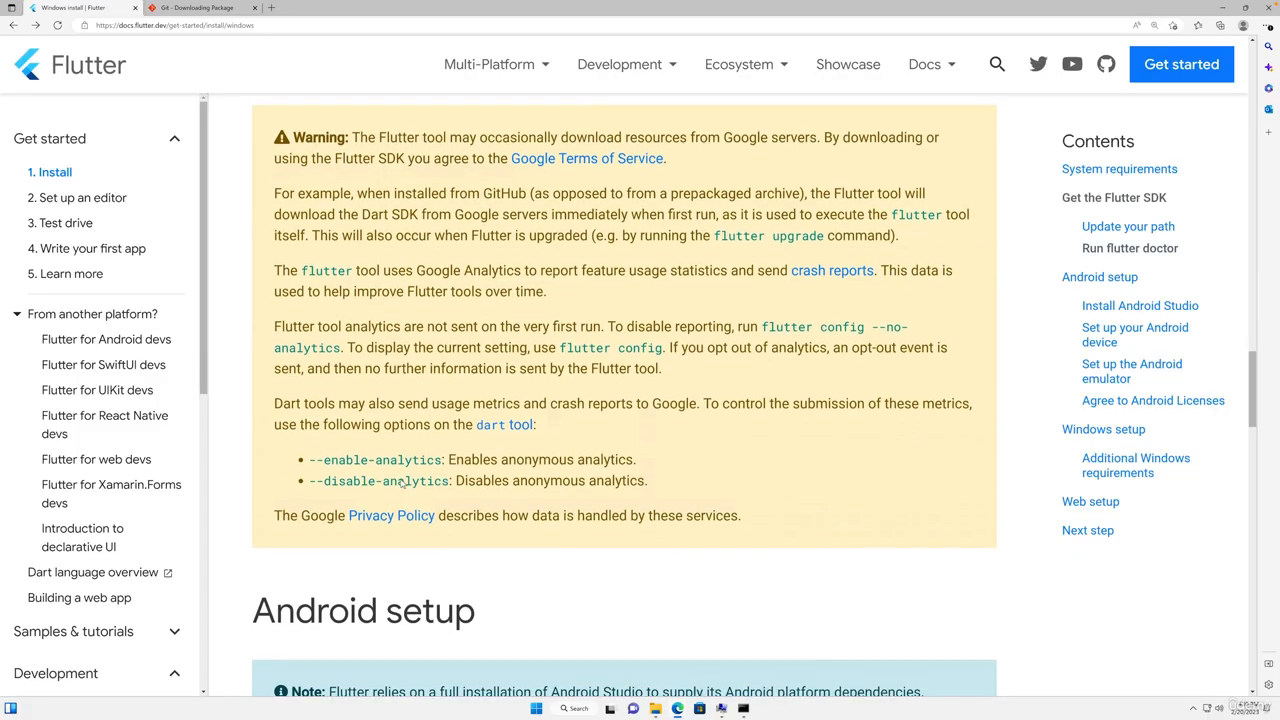
{"action": "scroll", "coordinate": [401, 482], "scroll_direction": "down", "scroll_amount": 1}
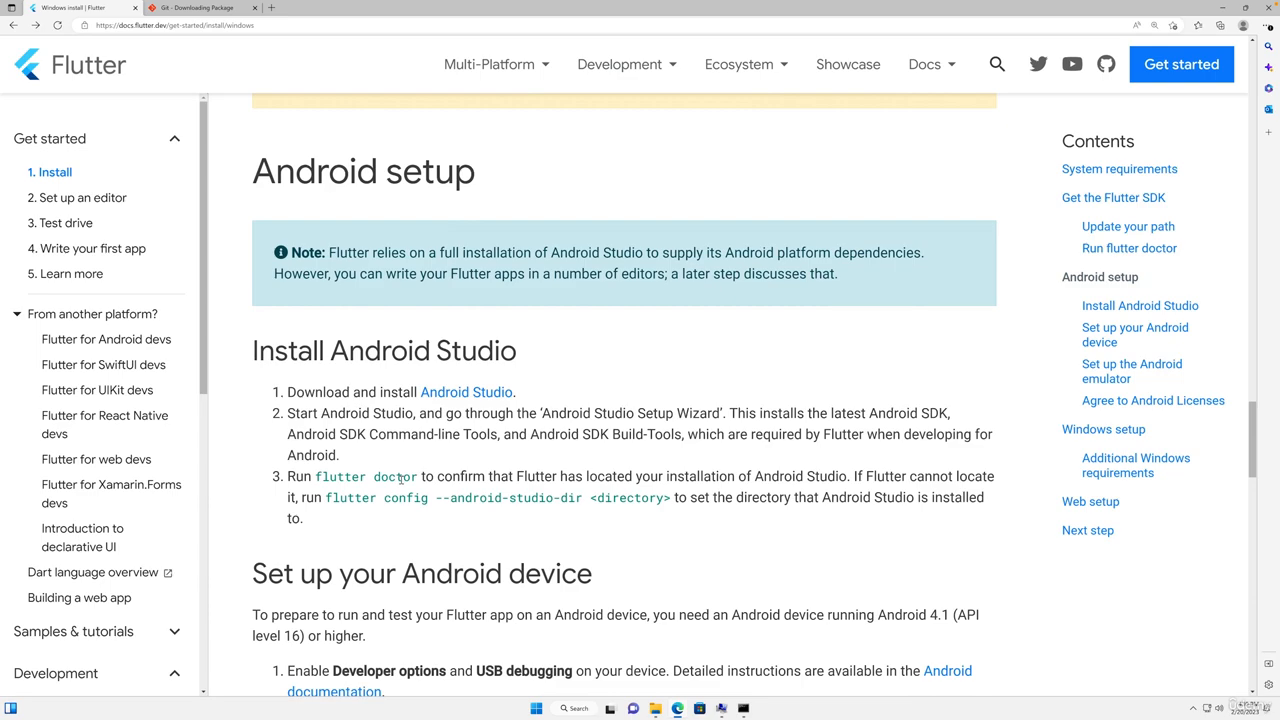
{"action": "right_click", "coordinate": [469, 389]}
{"action": "left_click", "coordinate": [489, 395]}
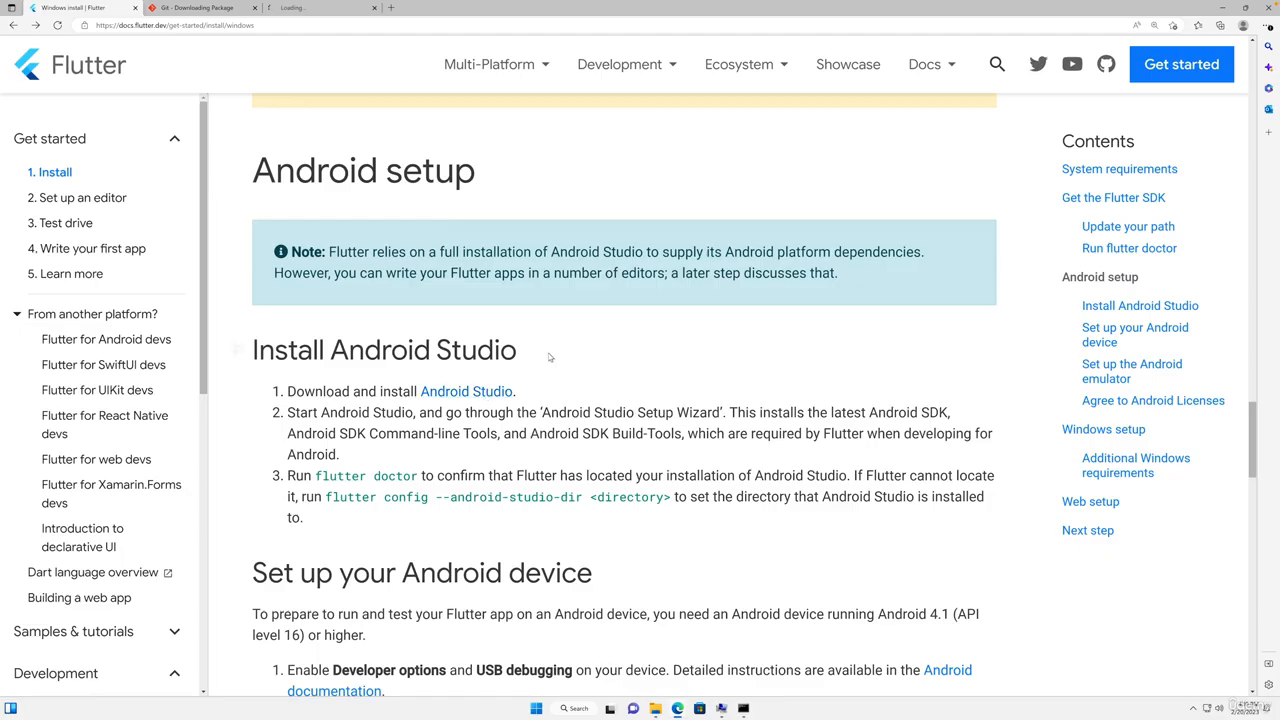
{"action": "left_click", "coordinate": [254, 8]}
{"action": "left_click", "coordinate": [228, 8]}
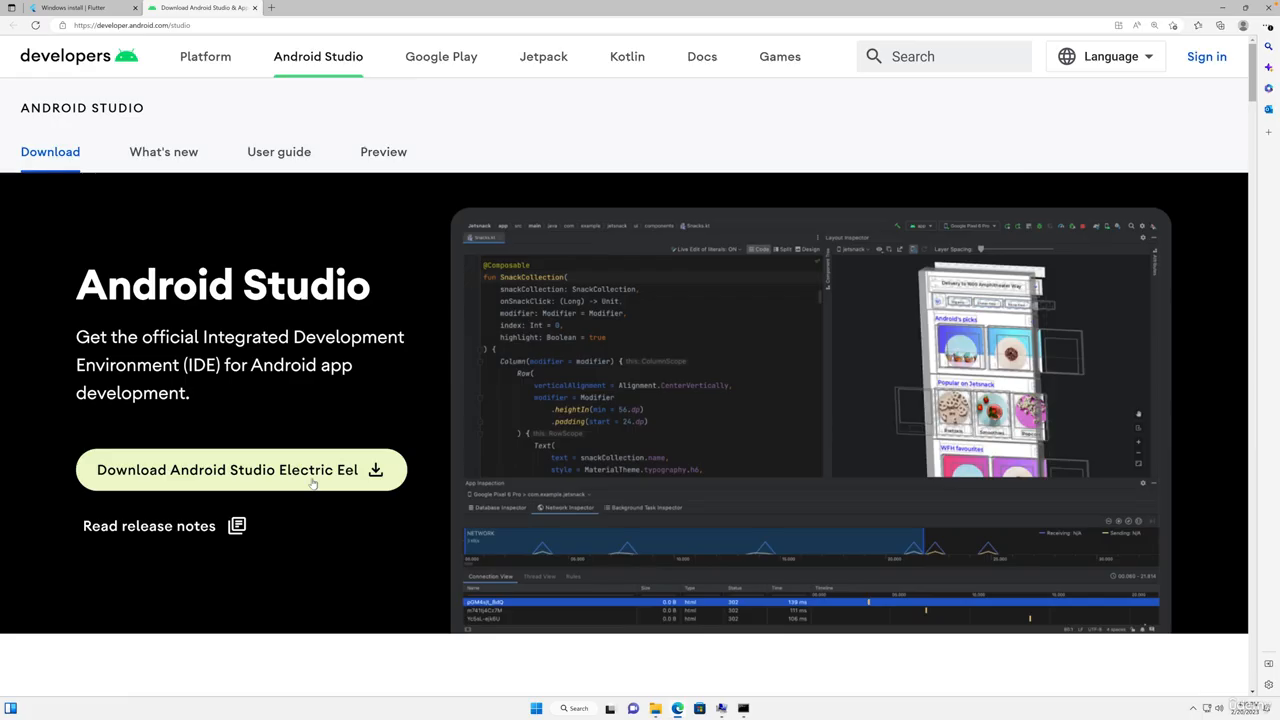
Download Android Studio Electric Eel for Windows, agreeing to the terms and conditions, and dismiss the badge offer
{"action": "left_click", "coordinate": [313, 483]}
{"action": "scroll", "coordinate": [483, 463], "scroll_direction": "down", "scroll_amount": 10}
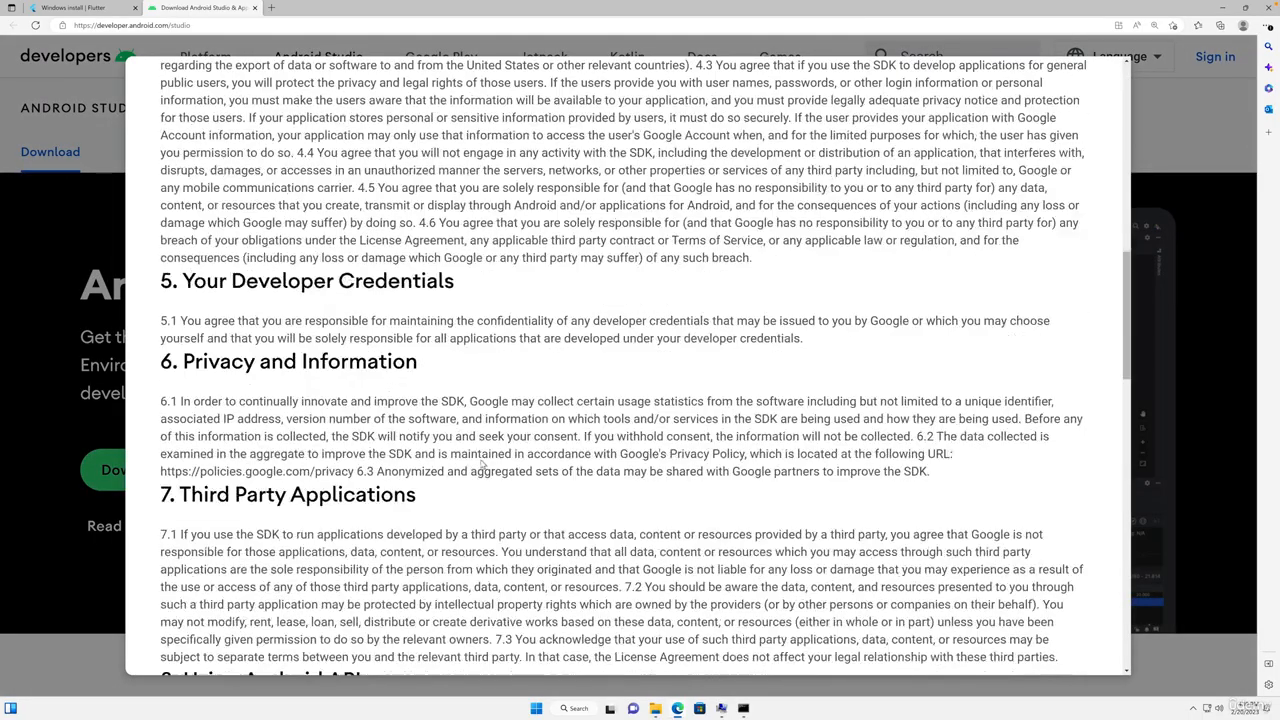
{"action": "scroll", "coordinate": [482, 466], "scroll_direction": "down", "scroll_amount": 10}
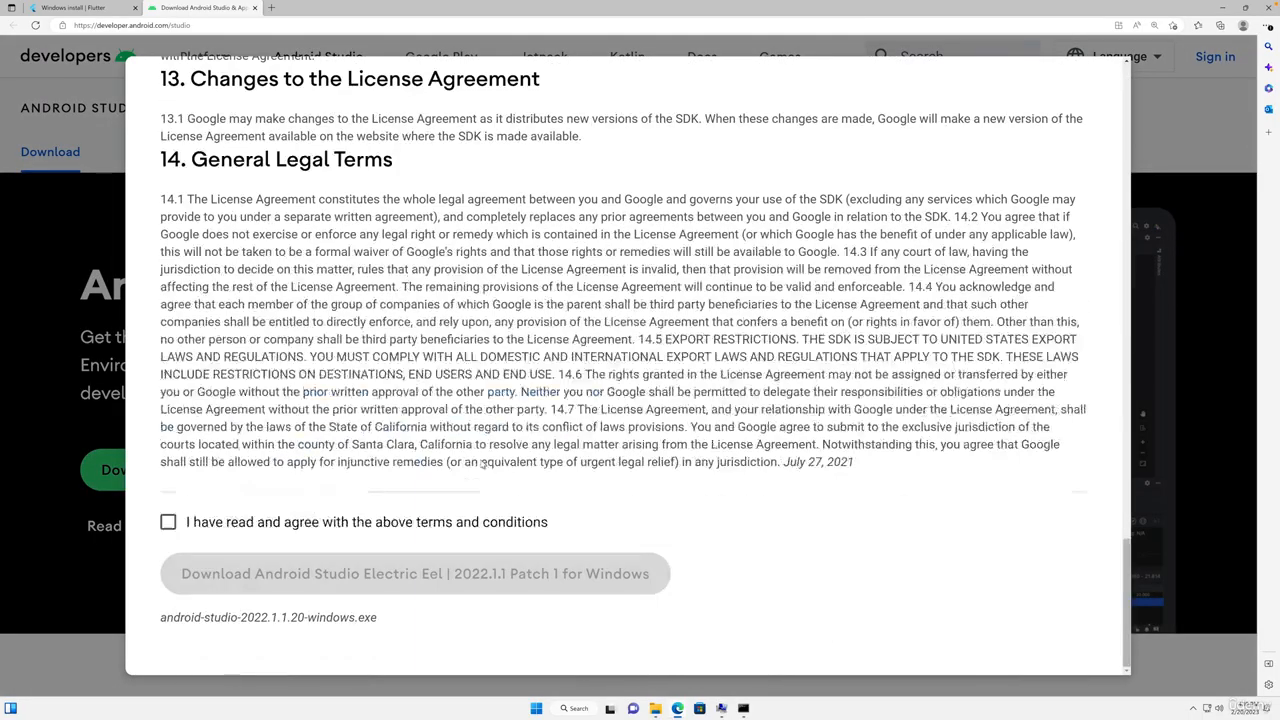
{"action": "left_click", "coordinate": [169, 522]}
{"action": "left_click", "coordinate": [253, 578]}
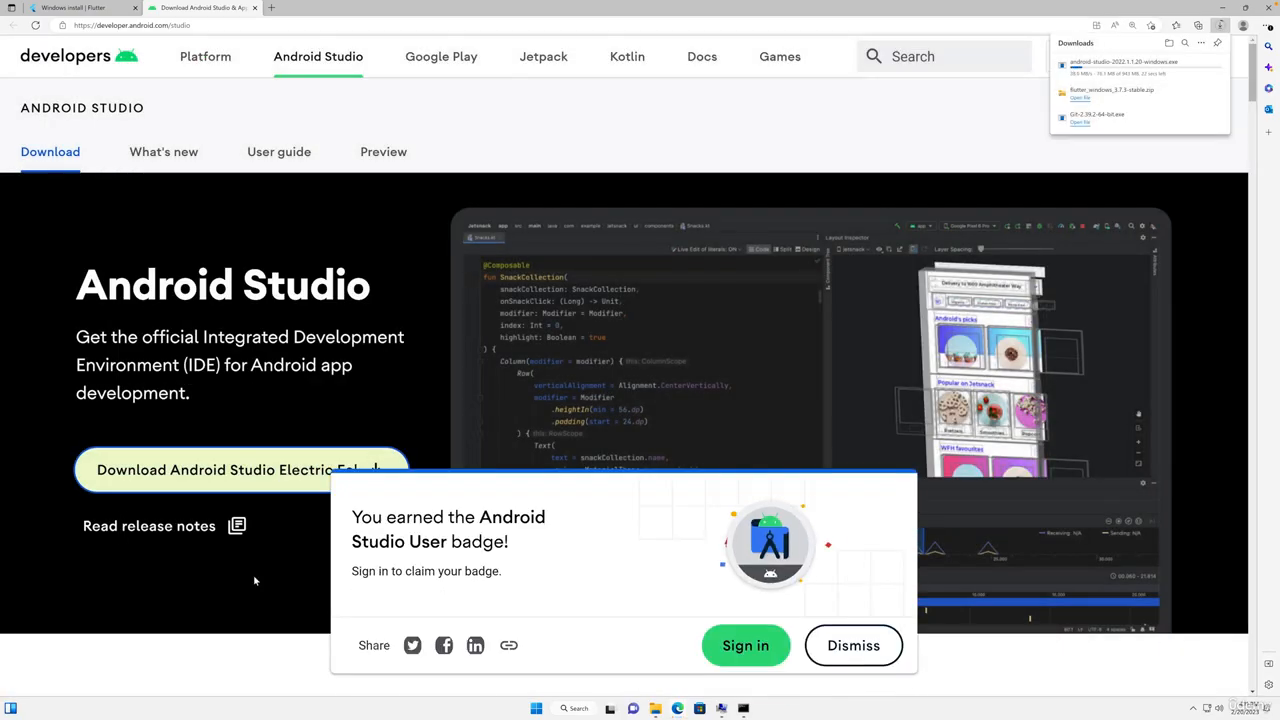
{"action": "left_click", "coordinate": [848, 642]}
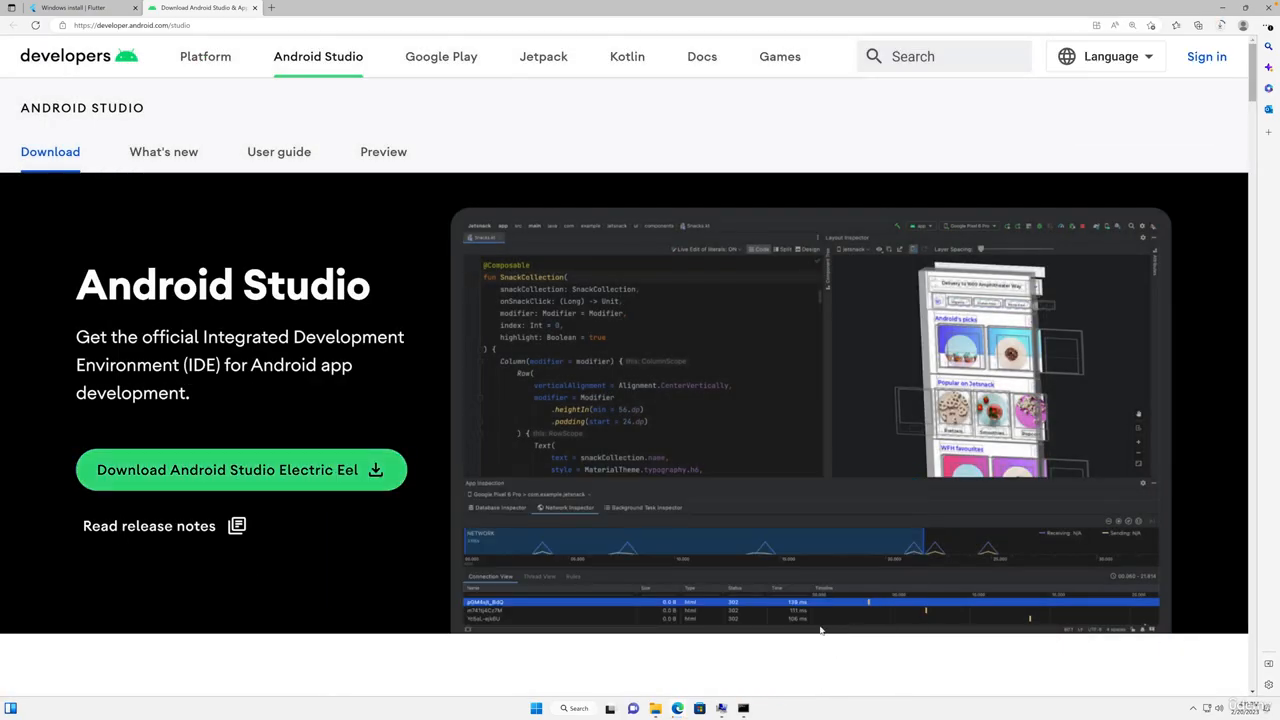
Run the downloaded installer and install Android Studio with Android Virtual Device into C:\Program Files\Android\Android Studio, keeping the Android Studio Start Menu folder
{"action": "left_click", "coordinate": [1222, 25]}
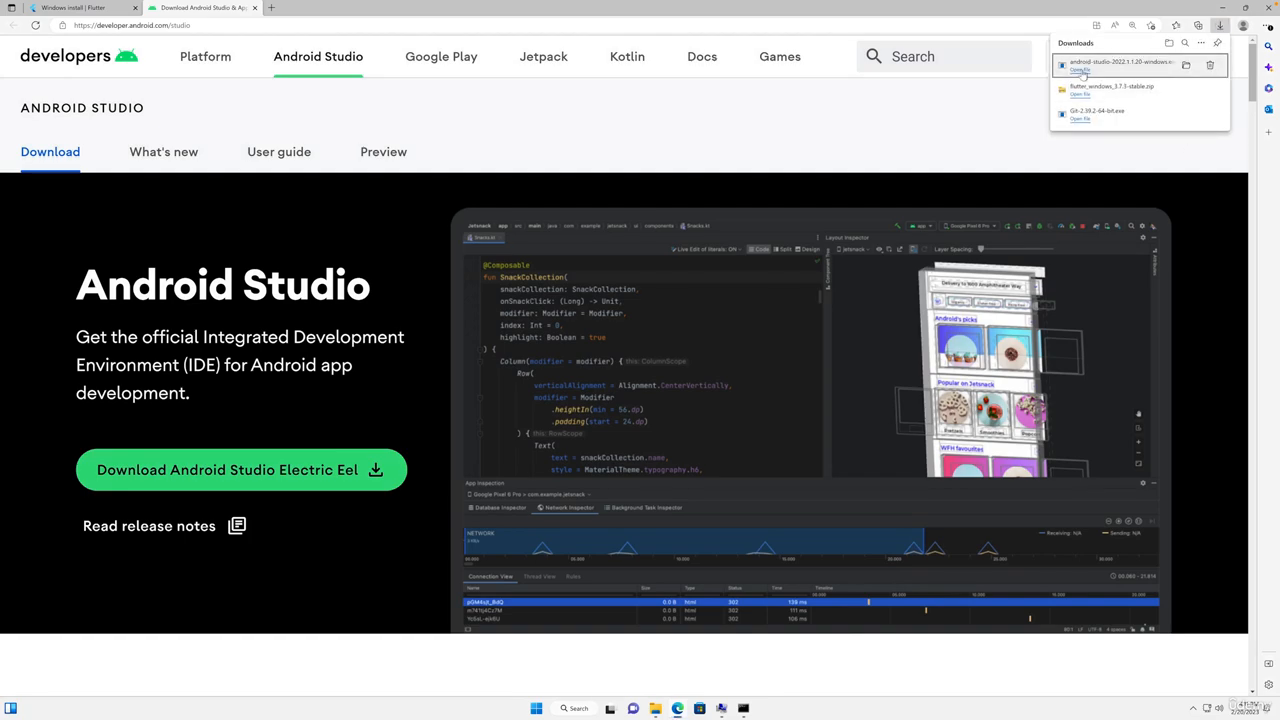
{"action": "left_click", "coordinate": [1080, 70]}
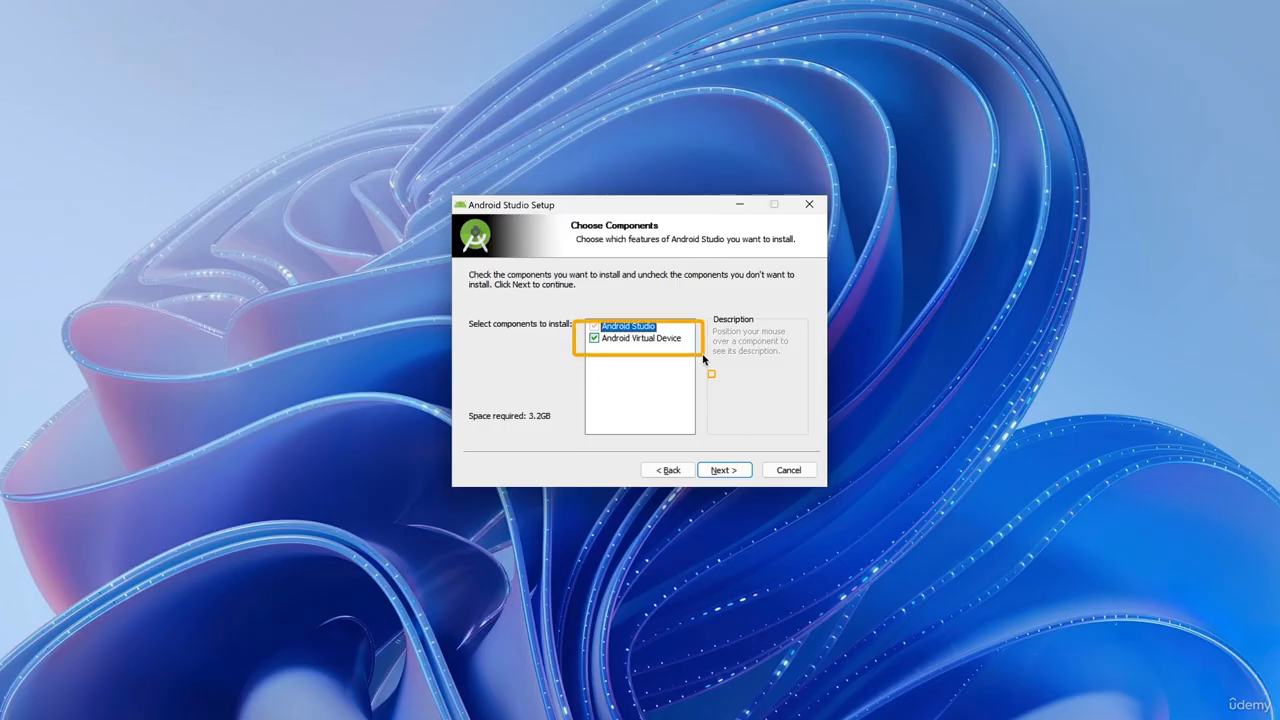
{"action": "left_click", "coordinate": [724, 474]}
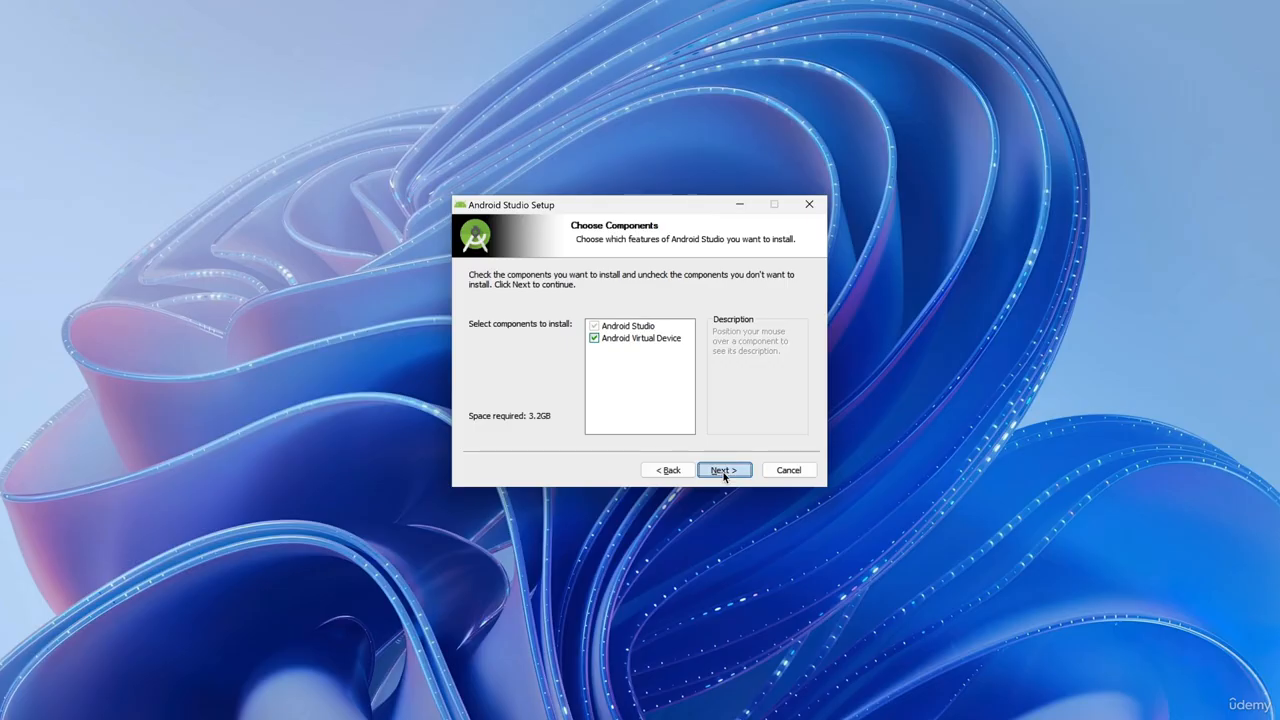
{"action": "left_click", "coordinate": [724, 470]}
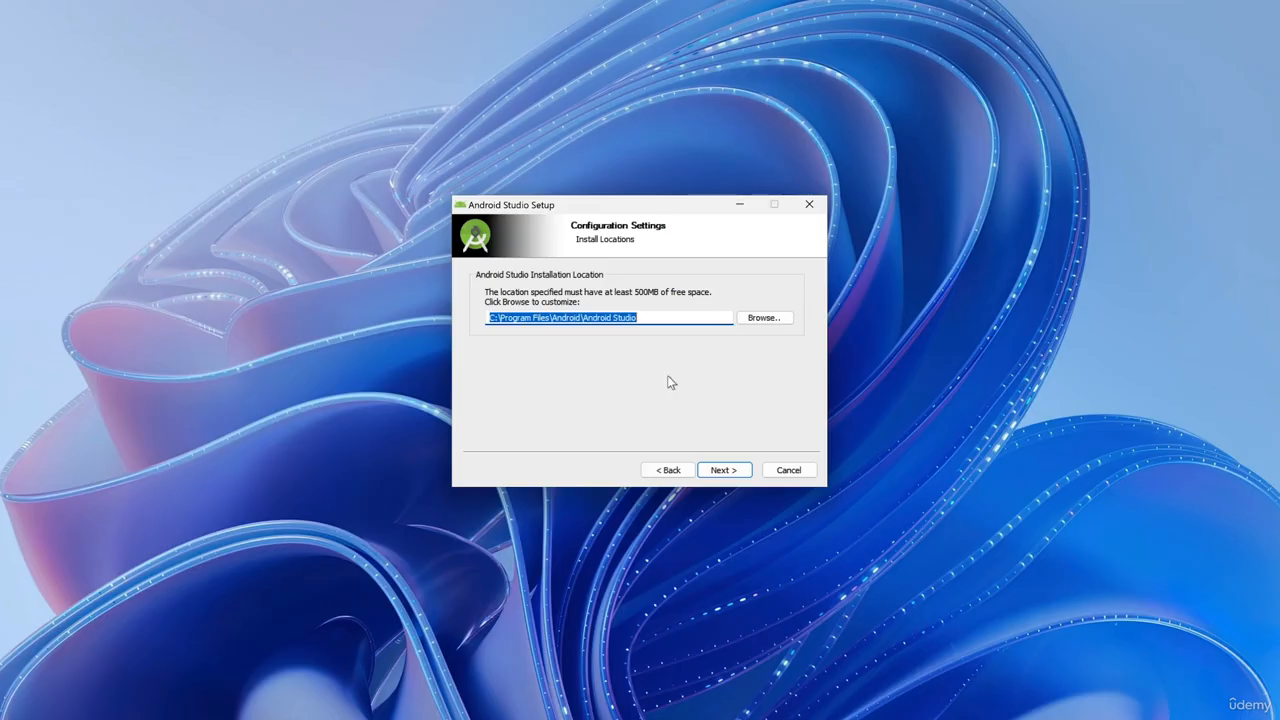
{"action": "left_click", "coordinate": [724, 470]}
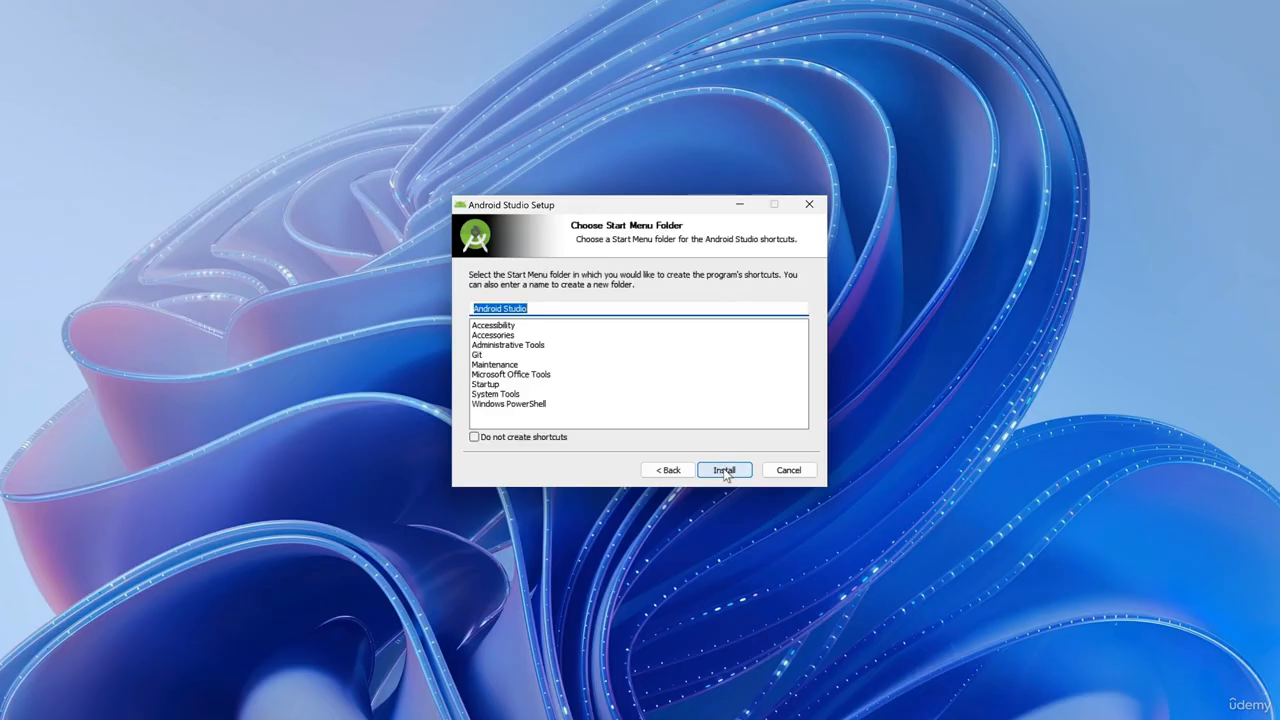
{"action": "left_click", "coordinate": [724, 470]}
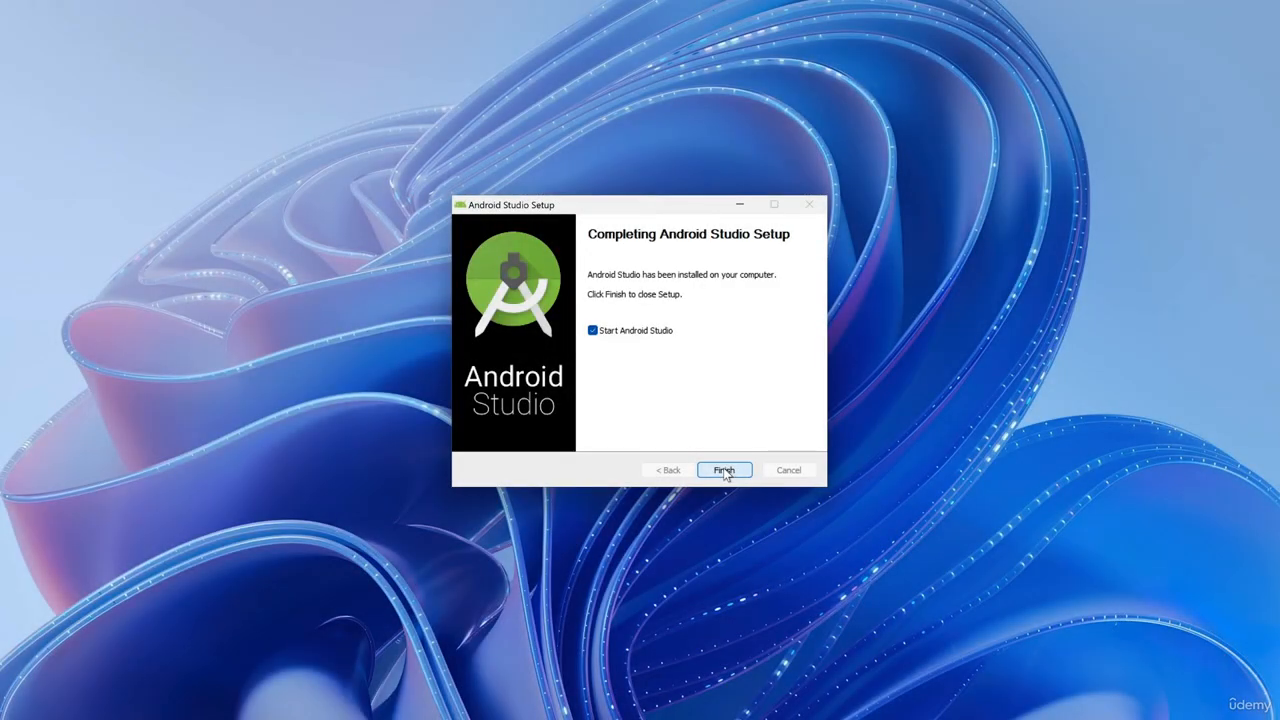
Finish the installer with Start Android Studio enabled, choose Do not import settings, and advance the setup wizard to Install Type
{"action": "left_click", "coordinate": [725, 472]}
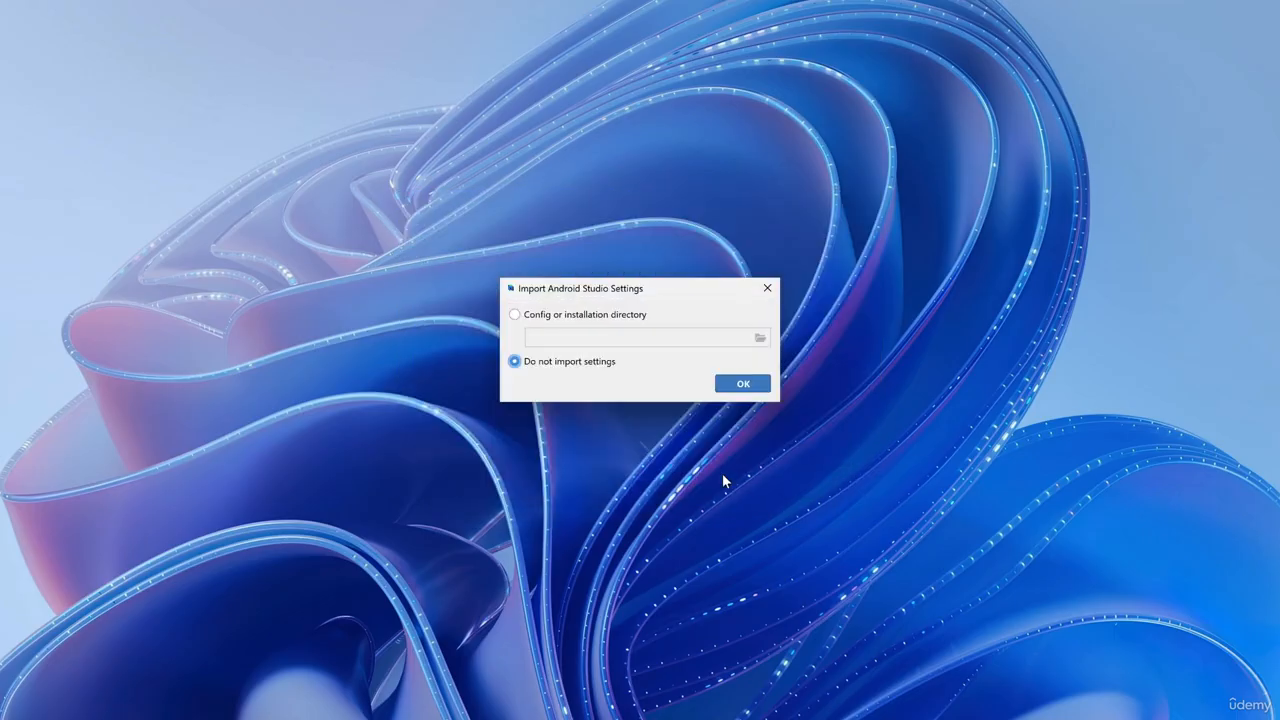
{"action": "left_click", "coordinate": [745, 385]}
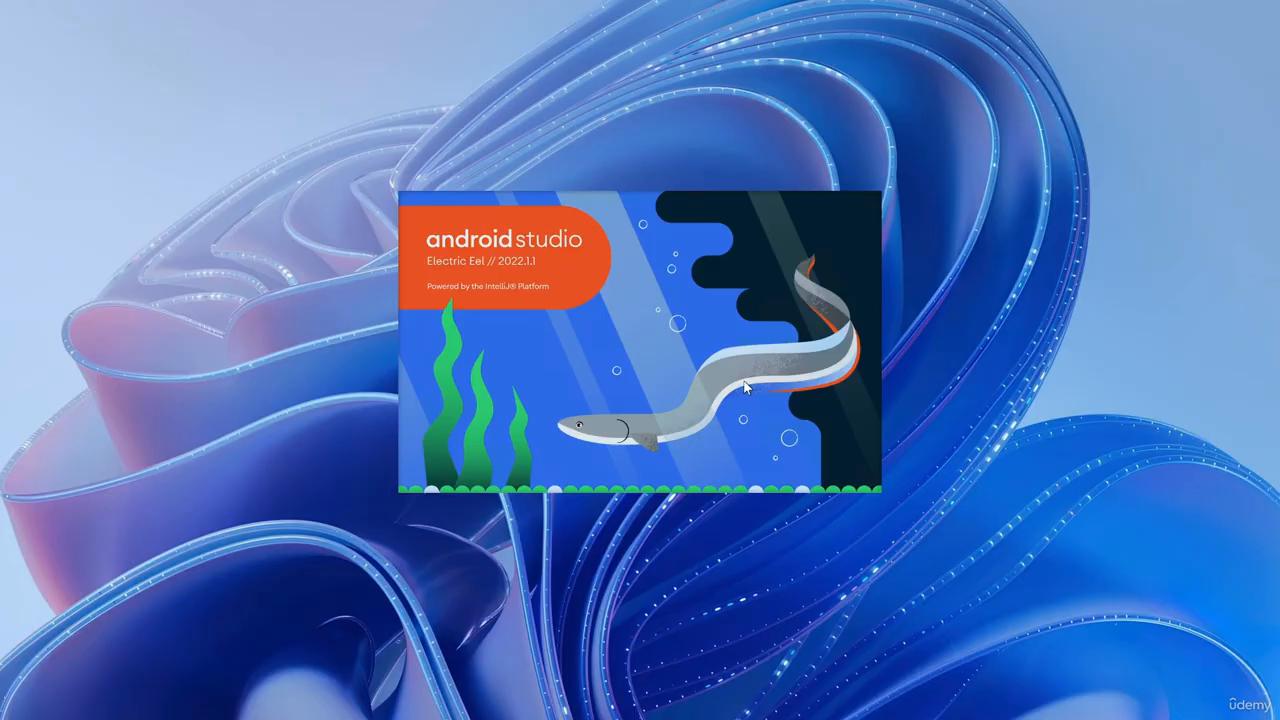
{"action": "left_click", "coordinate": [771, 562]}
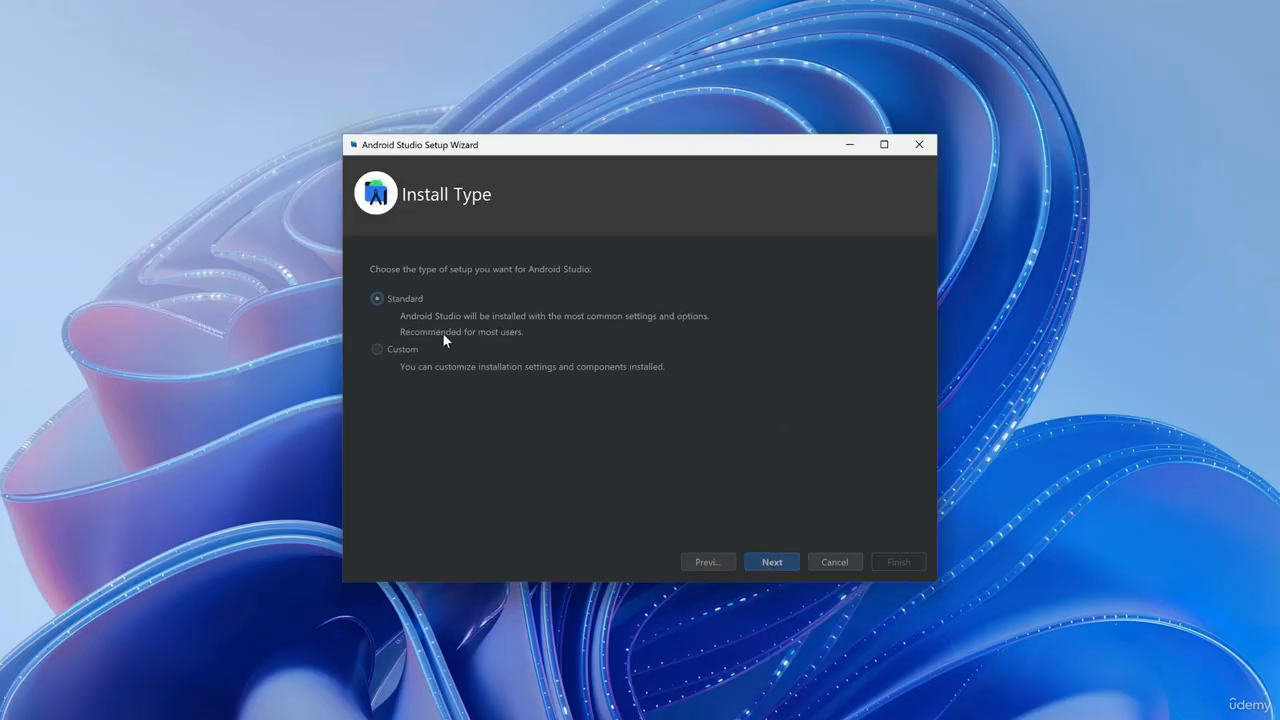
Choose the Custom install type, accept the default JDK location, and continue with the Darcula theme to the SDK components
{"action": "left_click", "coordinate": [375, 349]}
{"action": "left_click", "coordinate": [777, 564]}
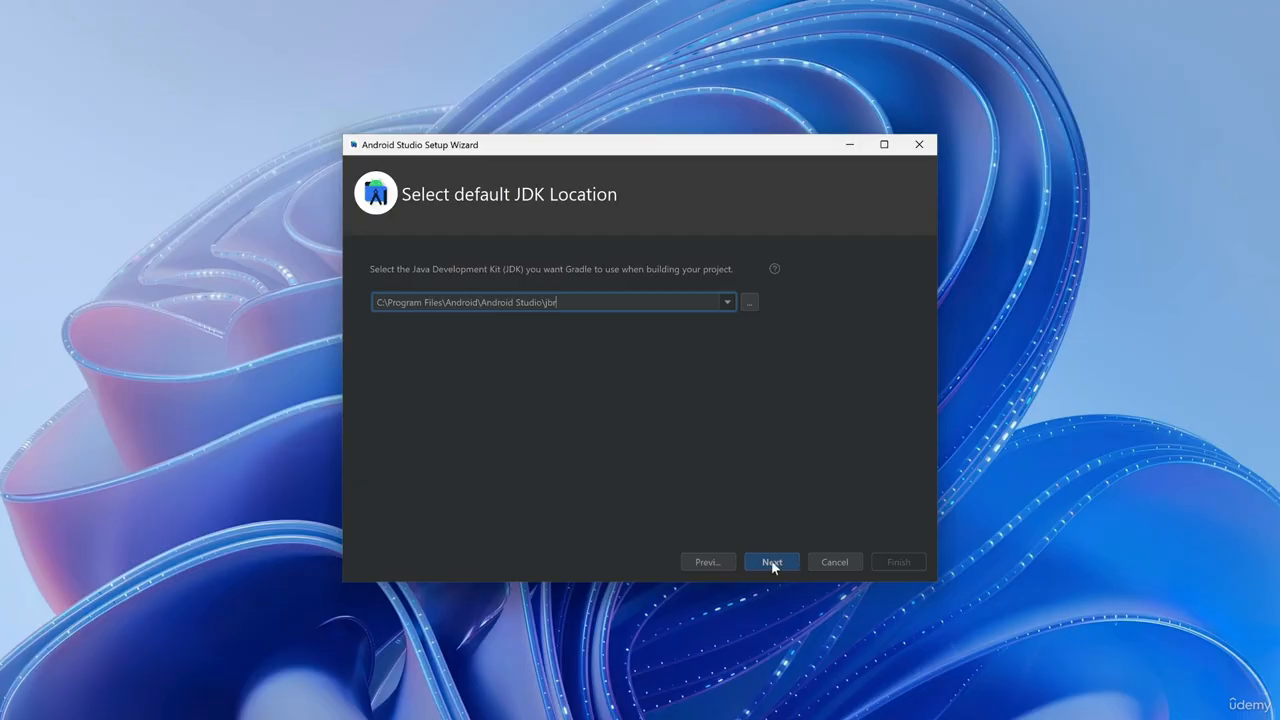
{"action": "left_click", "coordinate": [781, 564]}
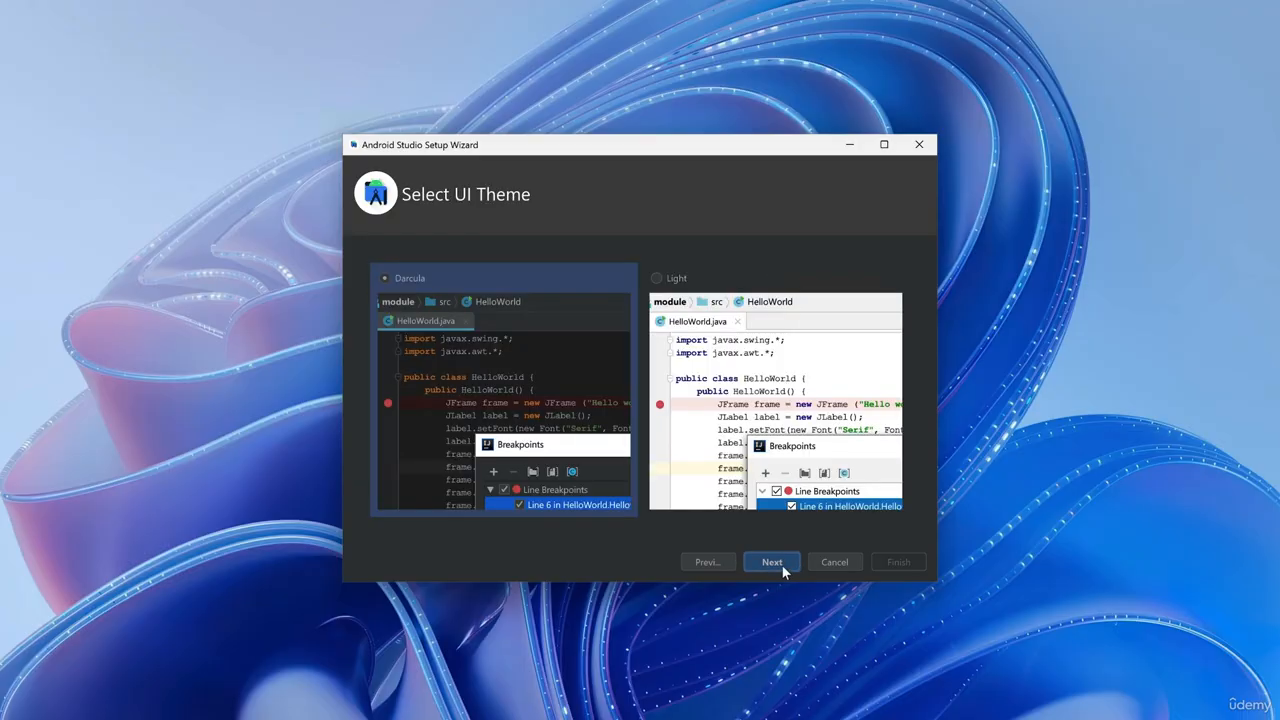
{"action": "left_click", "coordinate": [704, 330]}
{"action": "left_click", "coordinate": [512, 300]}
{"action": "left_click", "coordinate": [770, 563]}
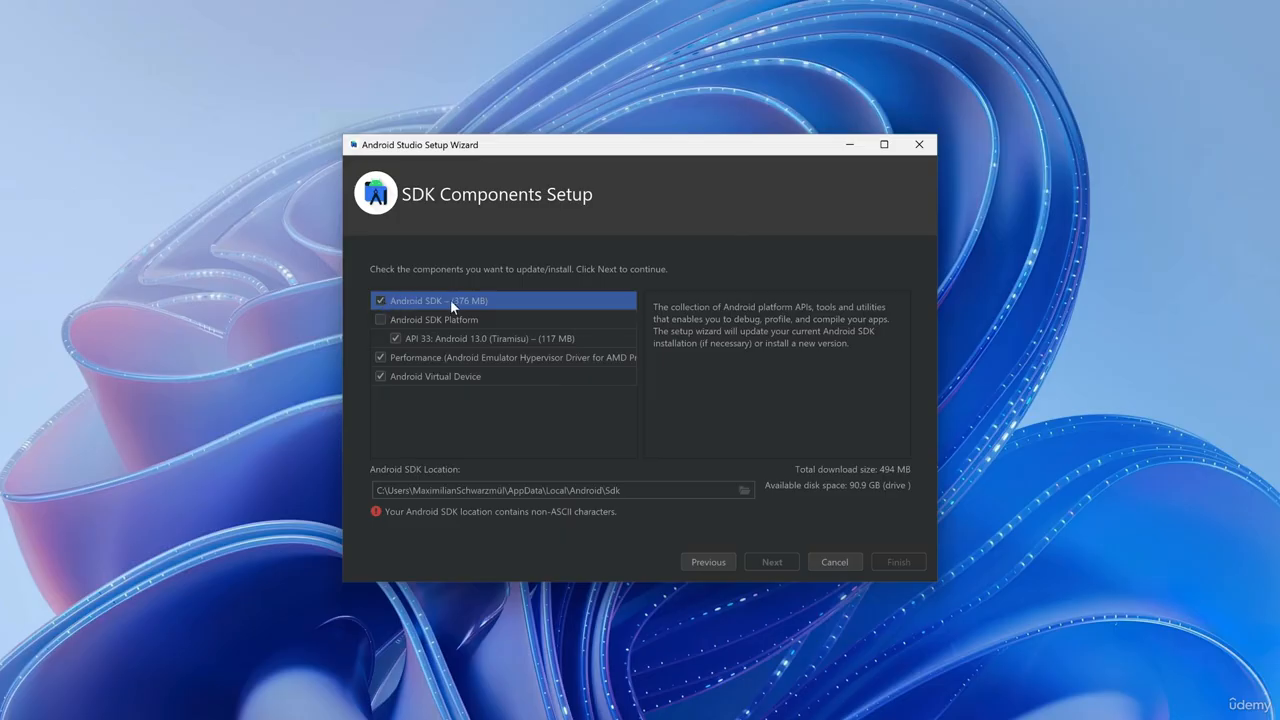
Review the Android SDK Platform, API 33: Android 13.0 (Tiramisu) and Android Virtual Device components in the setup list
{"action": "left_click", "coordinate": [379, 320]}
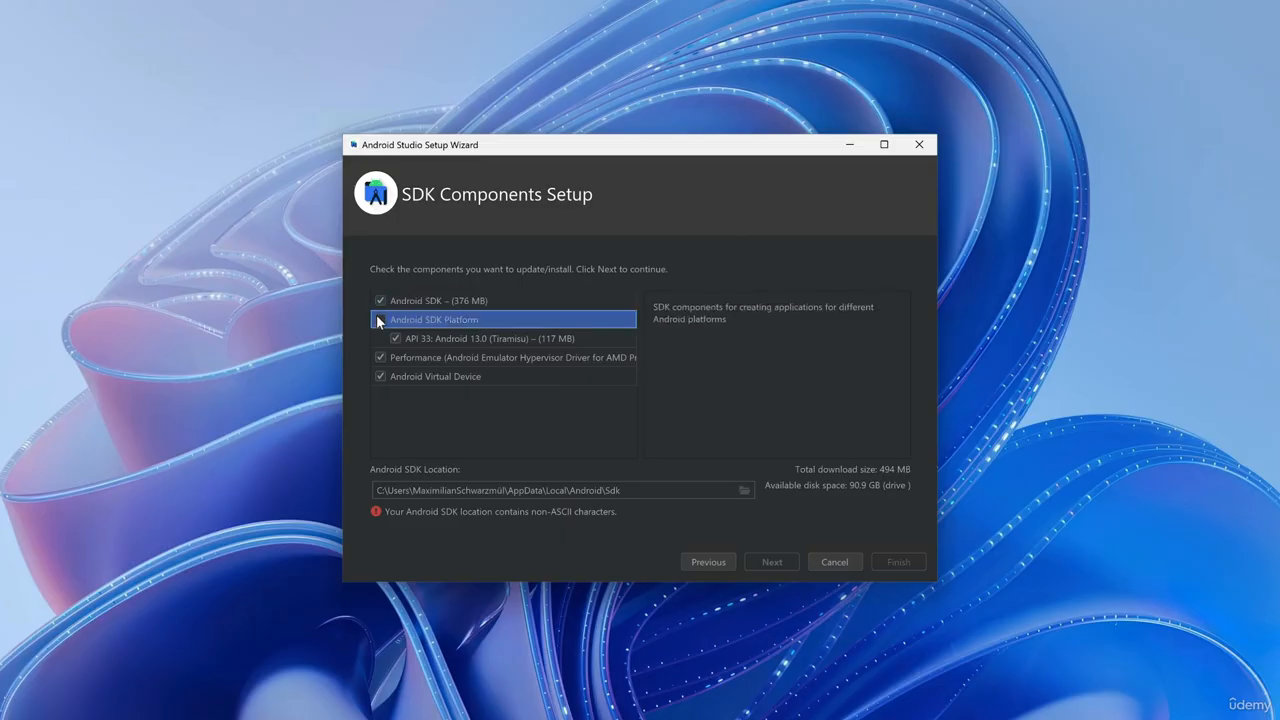
{"action": "left_click", "coordinate": [421, 338]}
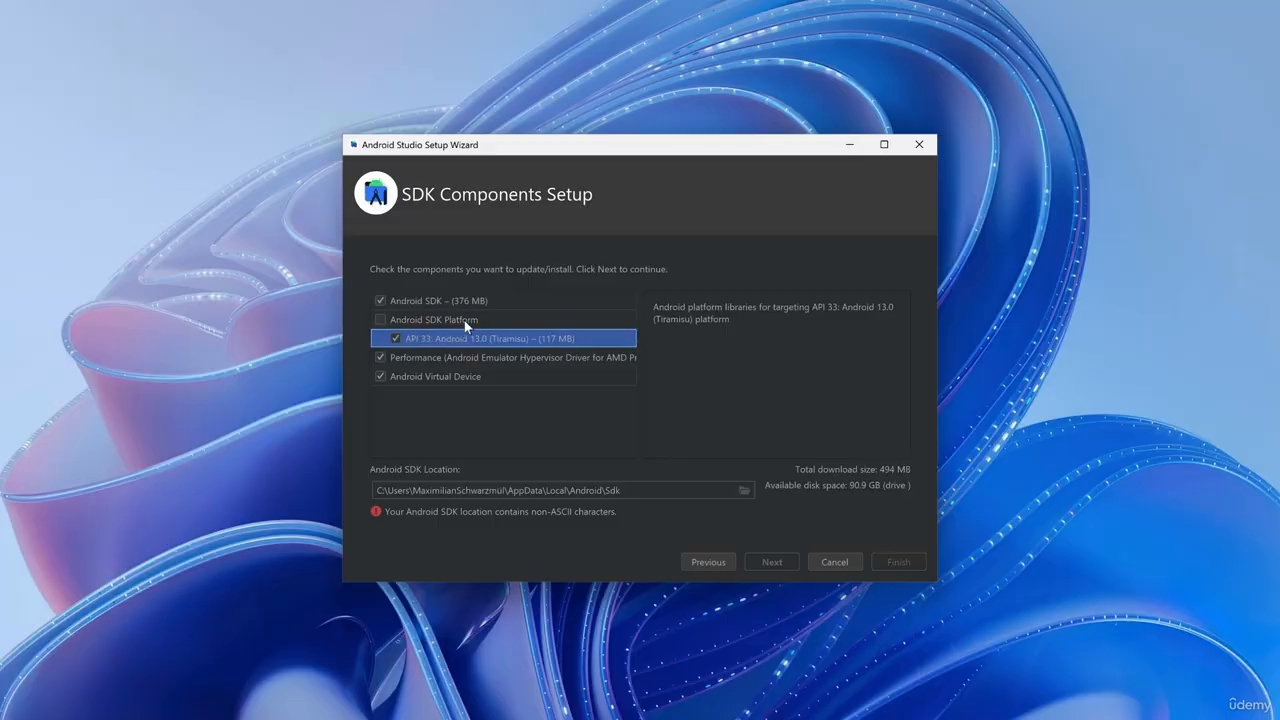
{"action": "left_click", "coordinate": [387, 380]}
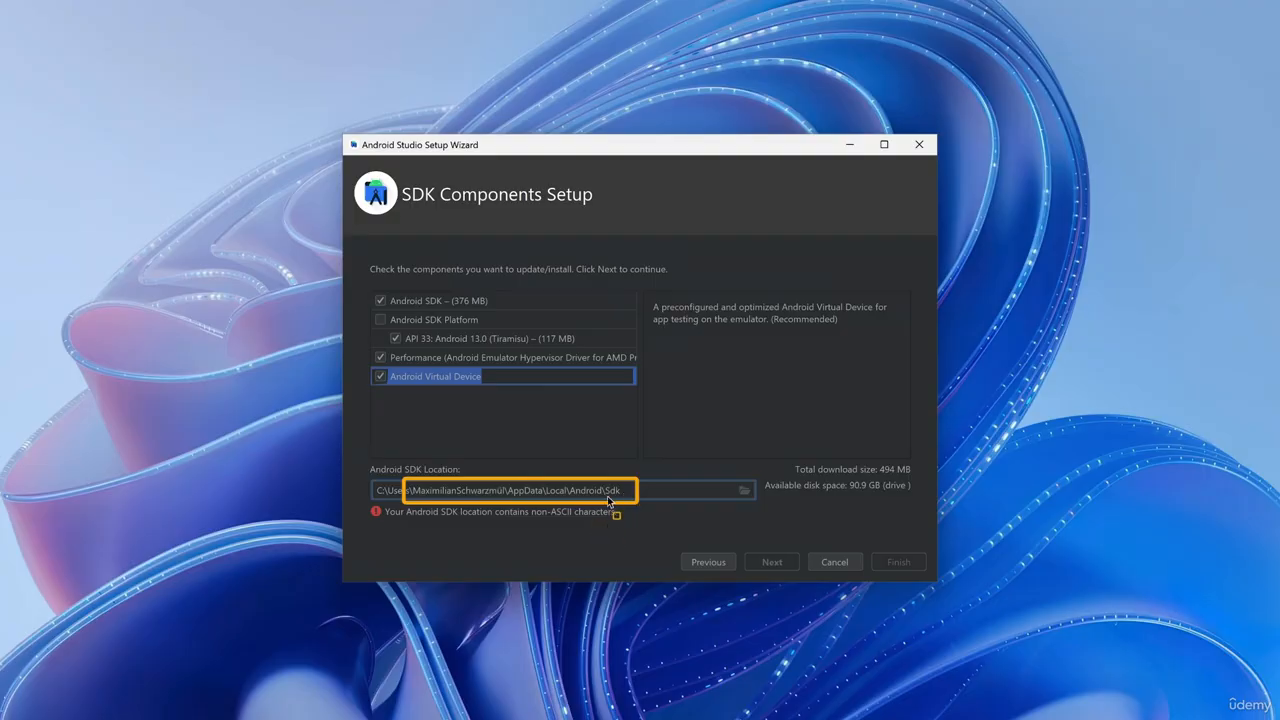
Create an Android folder on C: with an sdk subfolder and set C:\Android\sdk as the Android SDK location
{"action": "left_click", "coordinate": [743, 490]}
{"action": "scroll", "coordinate": [553, 268], "scroll_direction": "up", "scroll_amount": 4}
{"action": "left_click", "coordinate": [550, 266]}
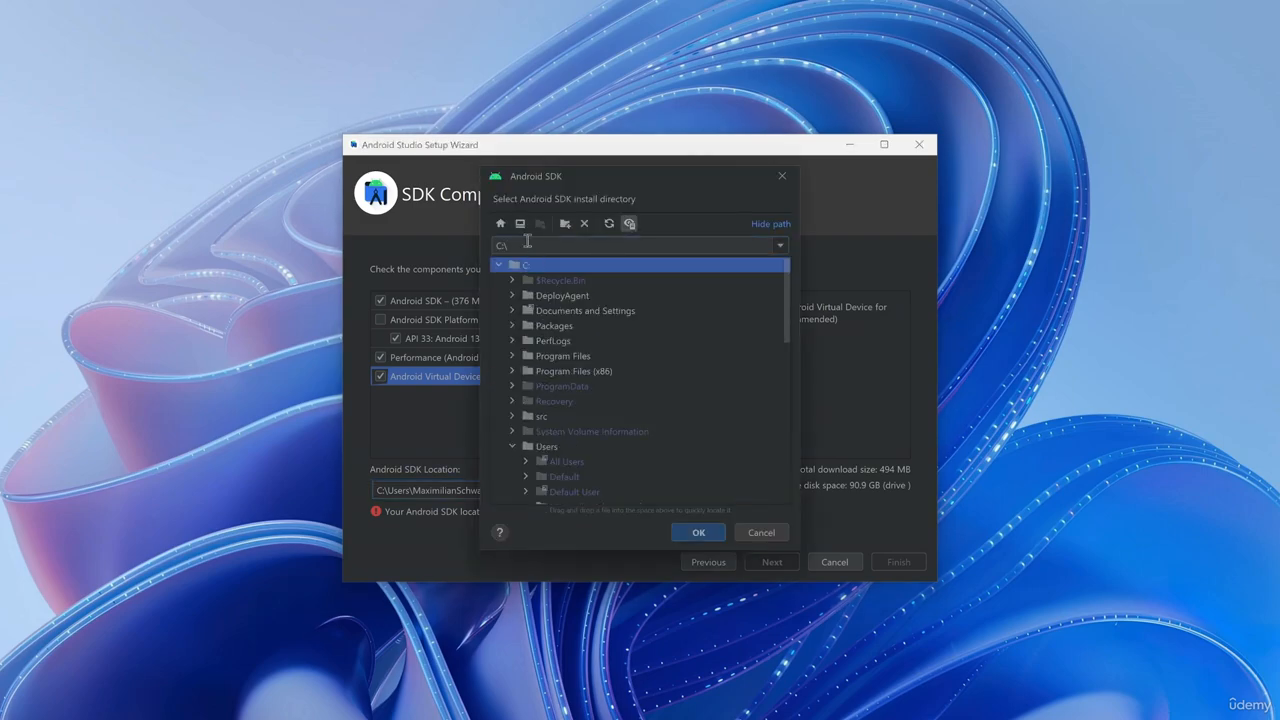
{"action": "left_click", "coordinate": [565, 225]}
{"action": "type", "text": "An"}
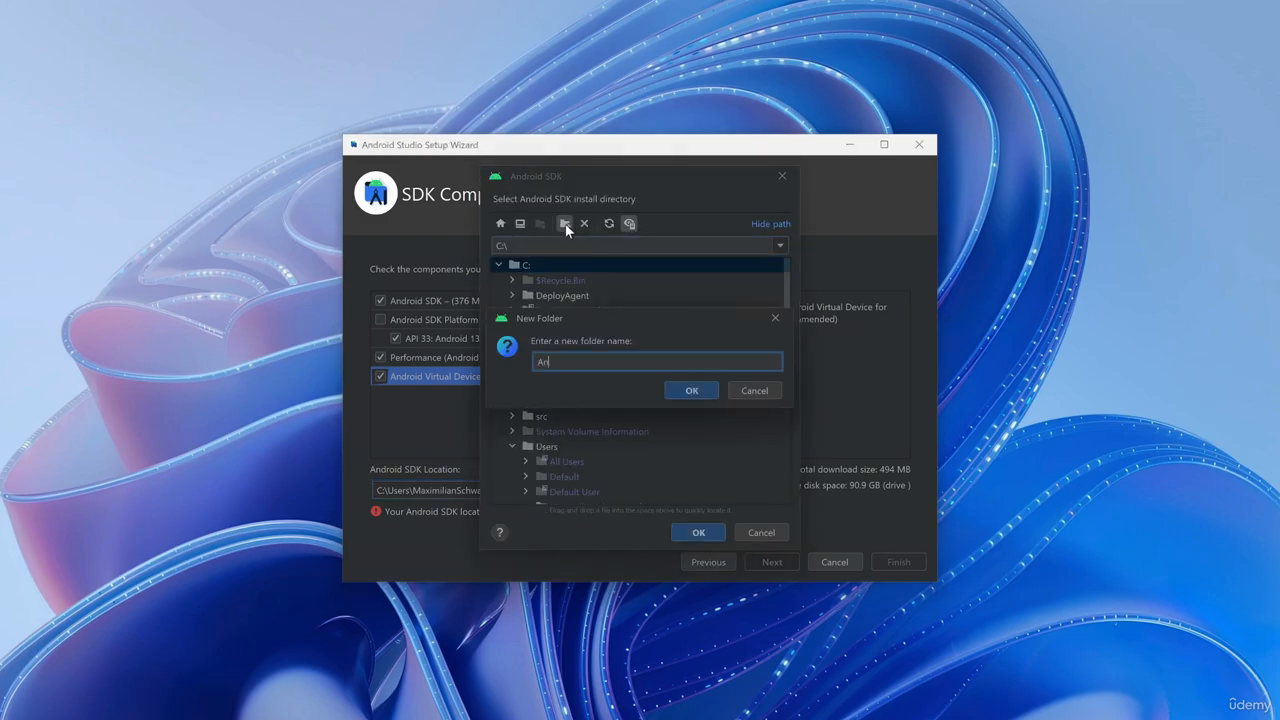
{"action": "type", "text": "droid"}
{"action": "left_click", "coordinate": [691, 391]}
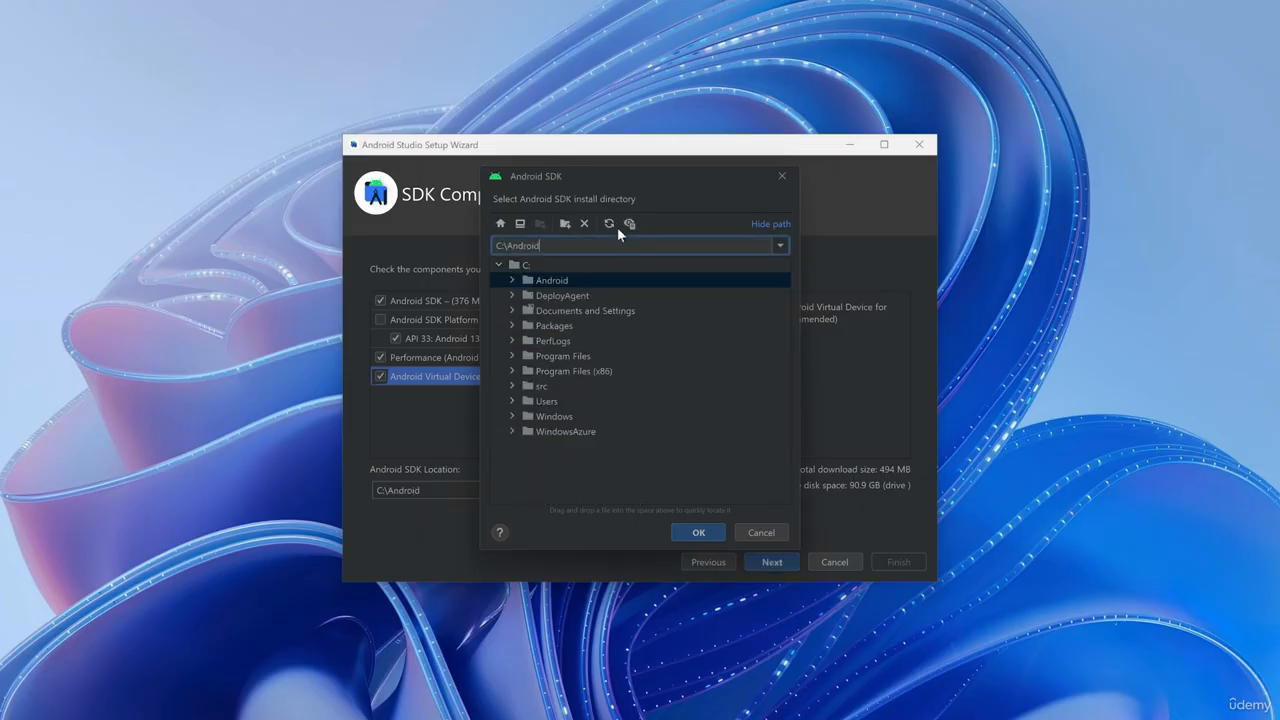
{"action": "left_click", "coordinate": [565, 222]}
{"action": "type", "text": "sdk"}
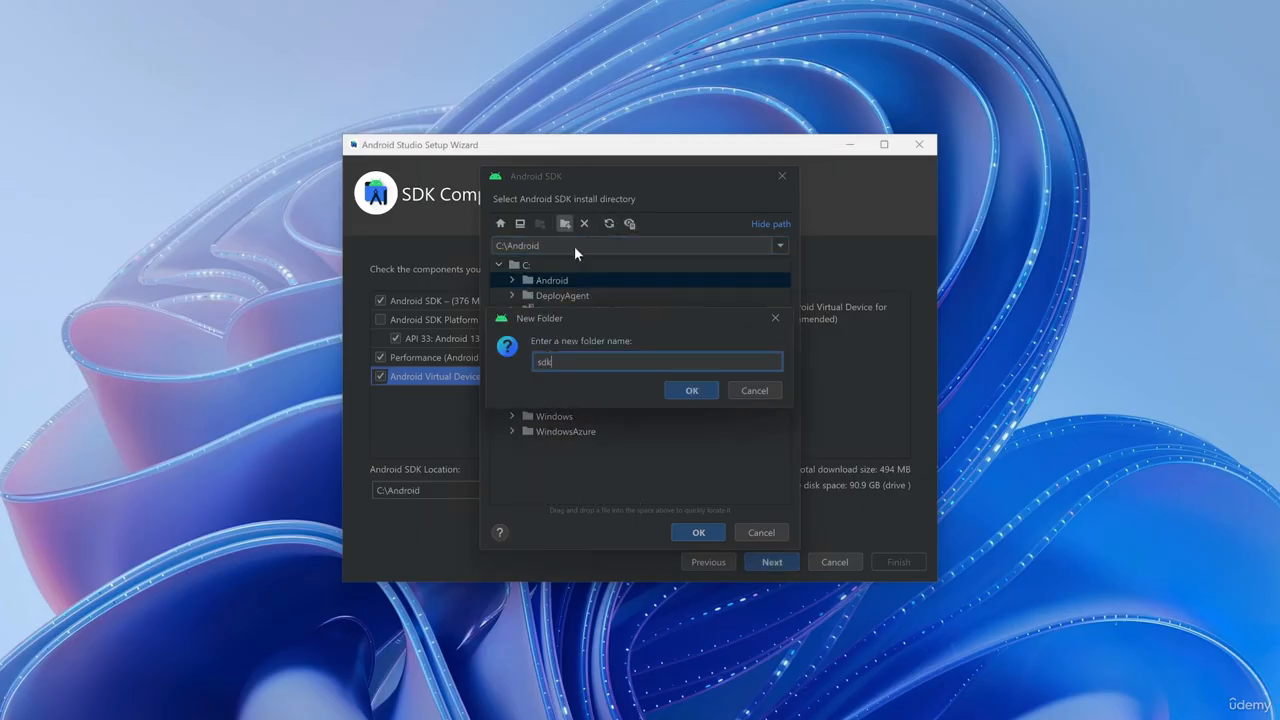
{"action": "left_click", "coordinate": [674, 389]}
{"action": "left_click", "coordinate": [698, 532]}
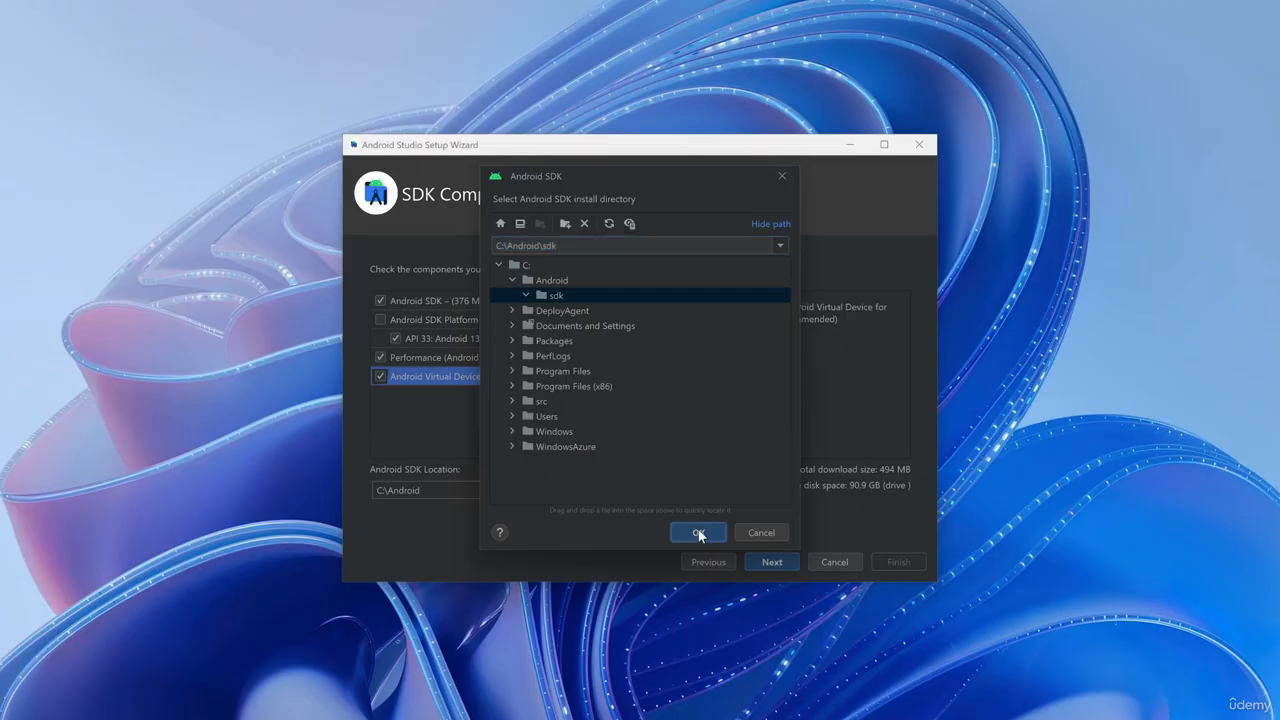
Continue with Android Virtual Device selected, accept the android-sdk-license, and complete the setup wizard's component download
{"action": "left_click", "coordinate": [385, 383]}
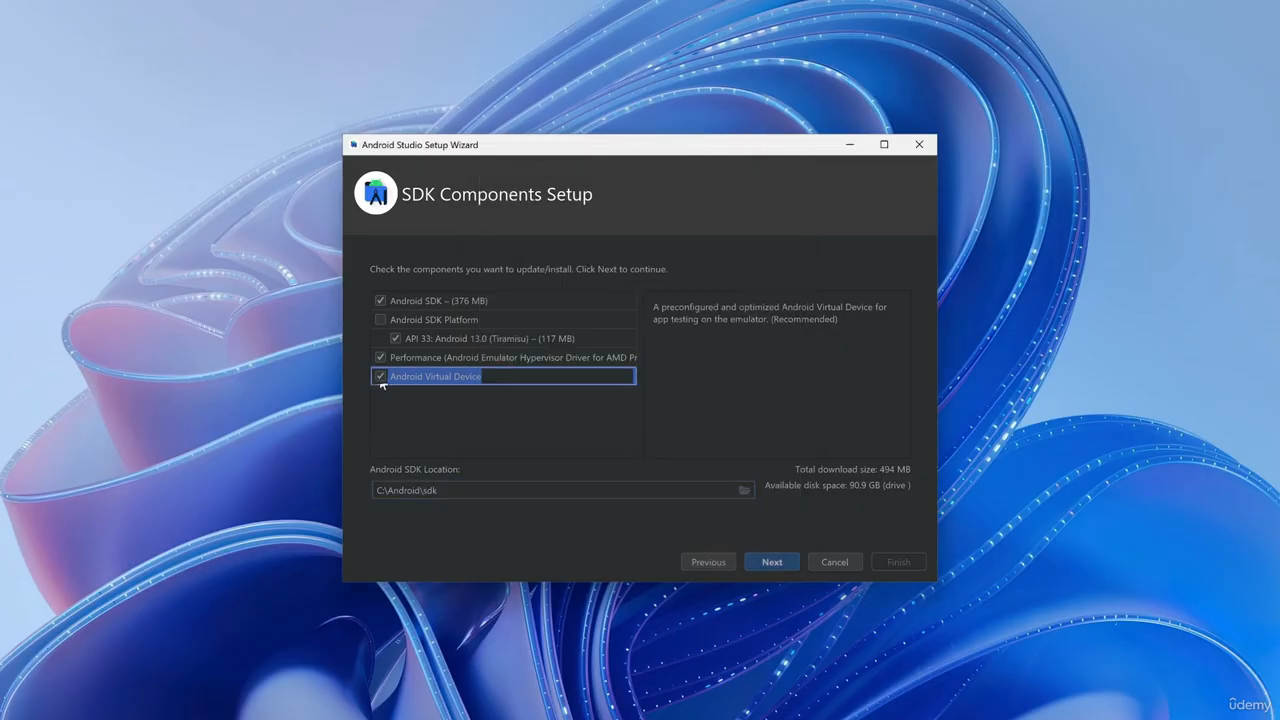
{"action": "left_click", "coordinate": [772, 562]}
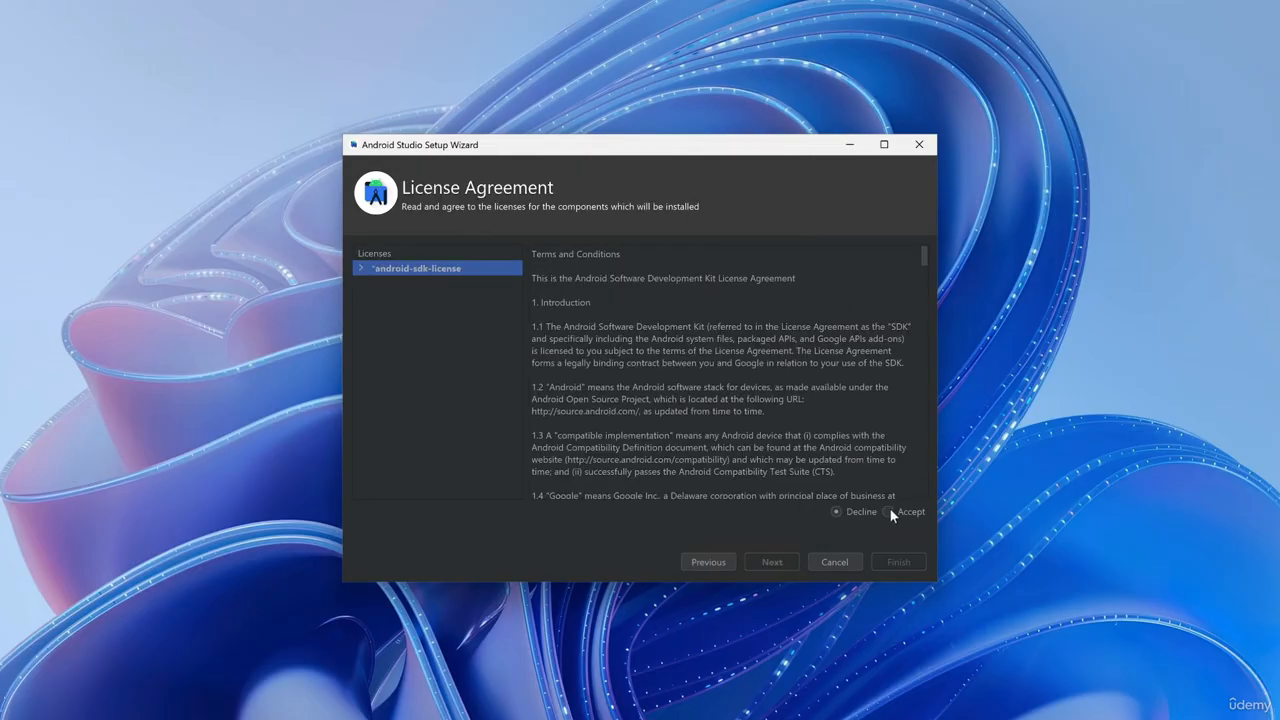
{"action": "left_click", "coordinate": [888, 510]}
{"action": "left_click", "coordinate": [897, 562]}
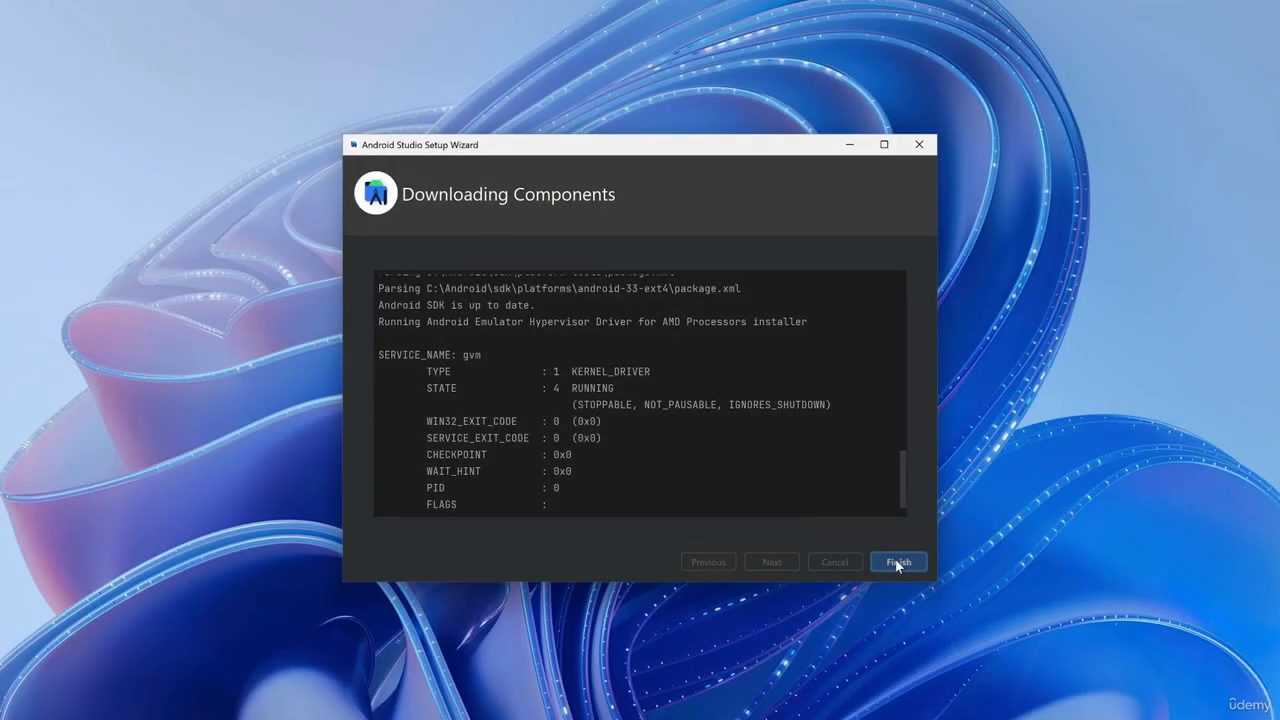
{"action": "left_click", "coordinate": [895, 561]}
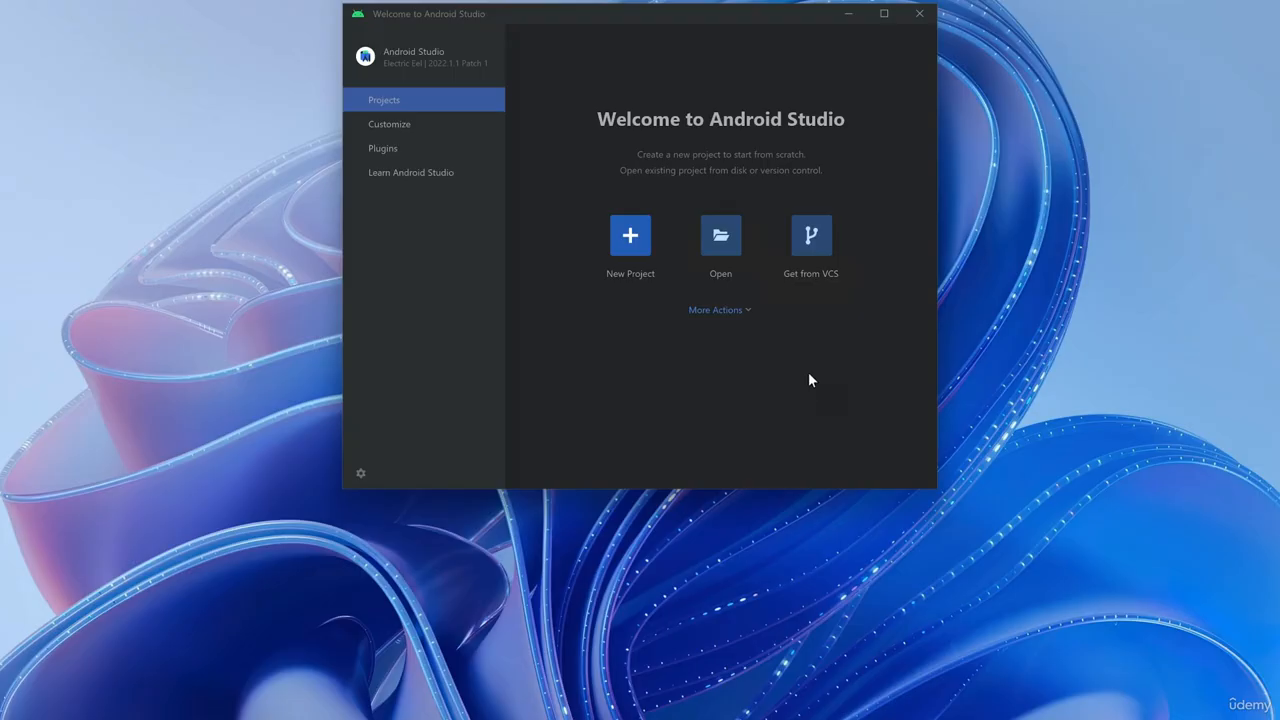
Open the SDK Manager and mark the Android 13.0 (Tiramisu) API level 33 platform for installation
{"action": "left_click", "coordinate": [750, 311]}
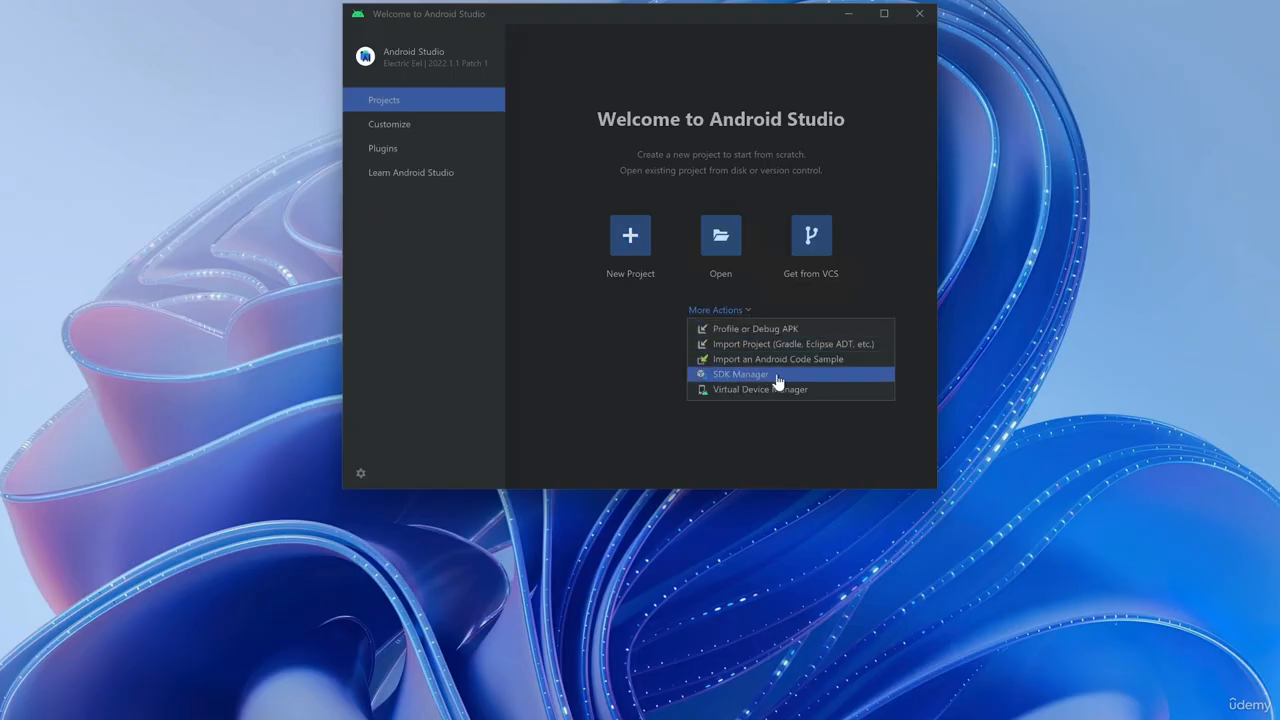
{"action": "left_click", "coordinate": [760, 302]}
{"action": "left_click", "coordinate": [748, 310]}
{"action": "left_click", "coordinate": [781, 376]}
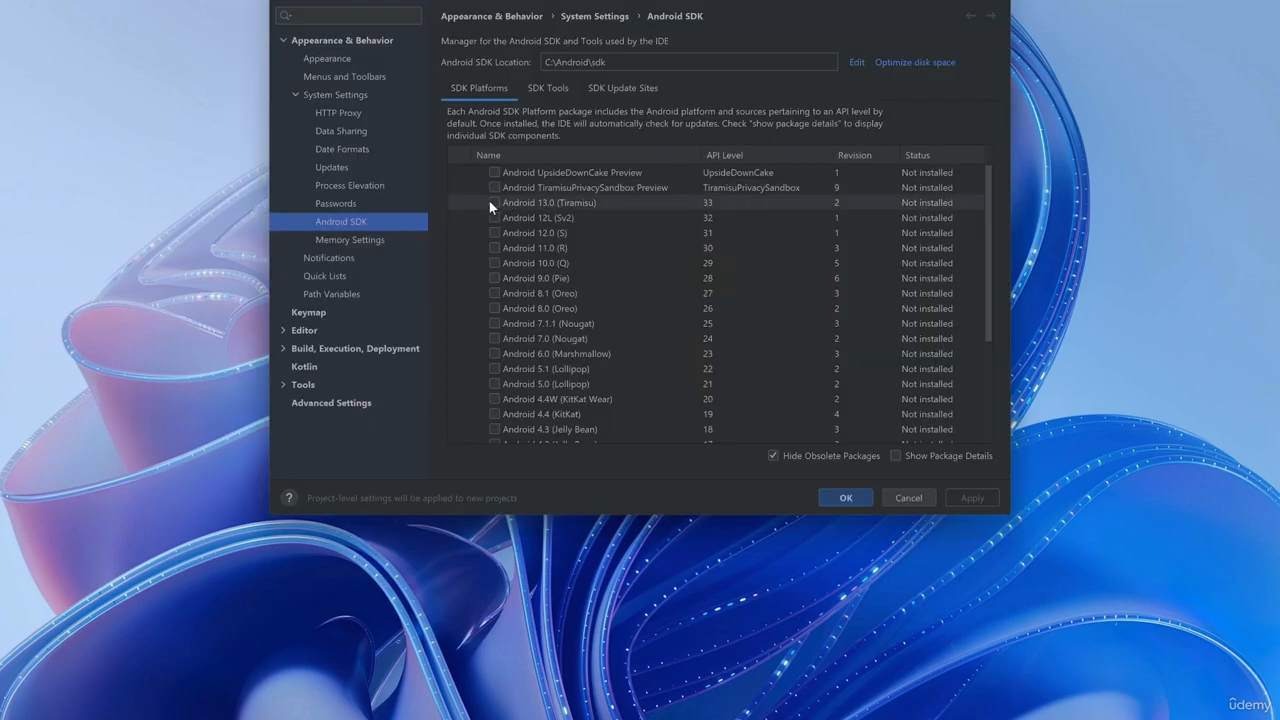
{"action": "left_click", "coordinate": [491, 203]}
{"action": "left_click", "coordinate": [493, 203]}
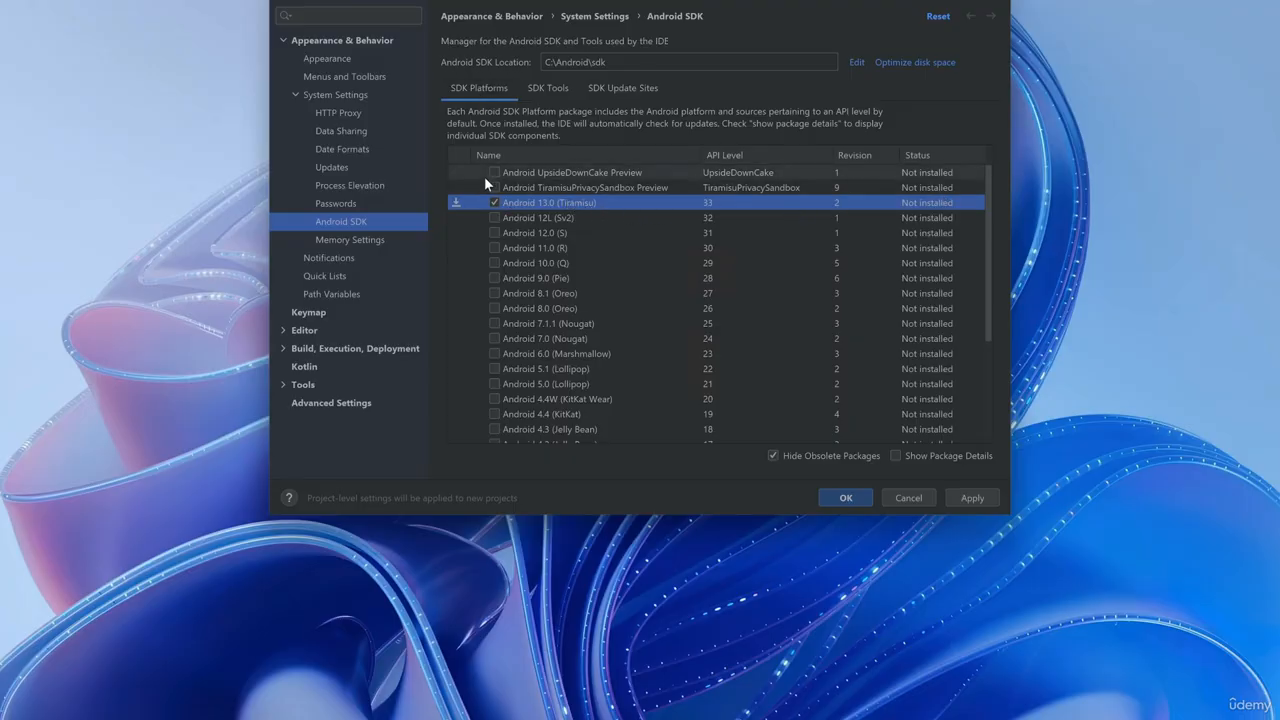
Mark Android SDK Command-line Tools (latest) along with Build-Tools 34-rc1, then apply and confirm installing the selected SDK components
{"action": "left_click", "coordinate": [548, 89]}
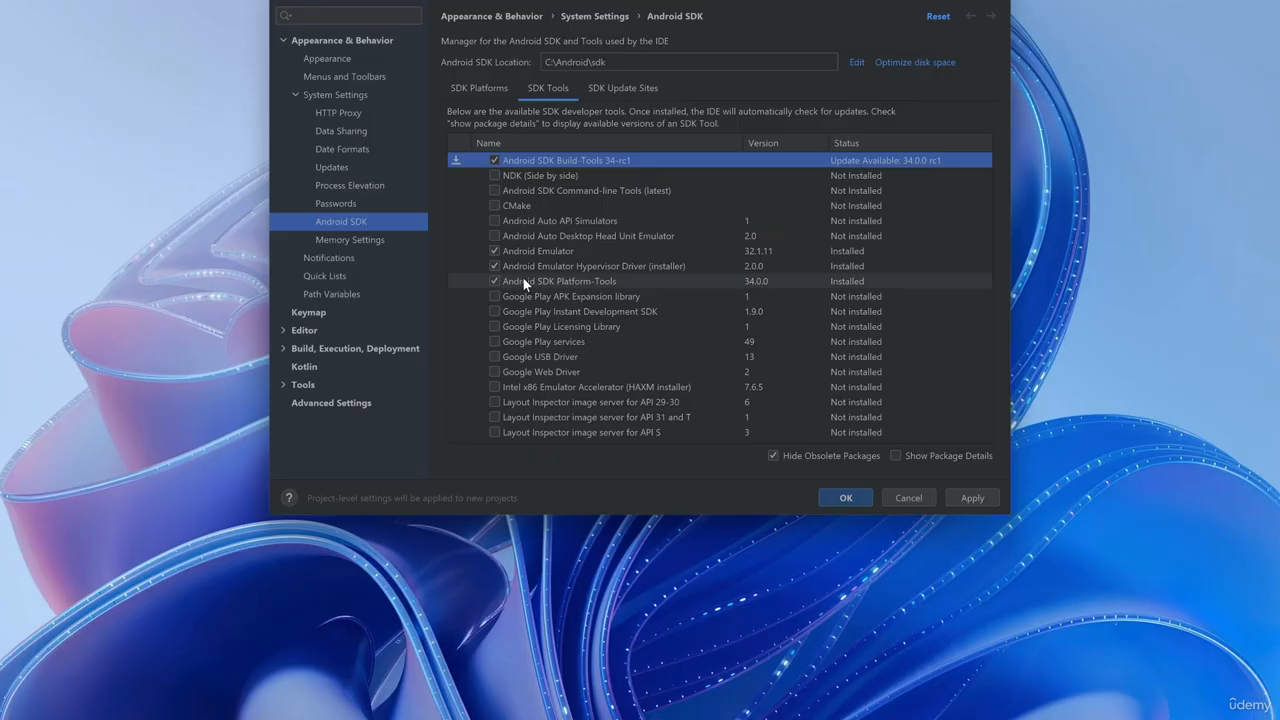
{"action": "left_click", "coordinate": [494, 190]}
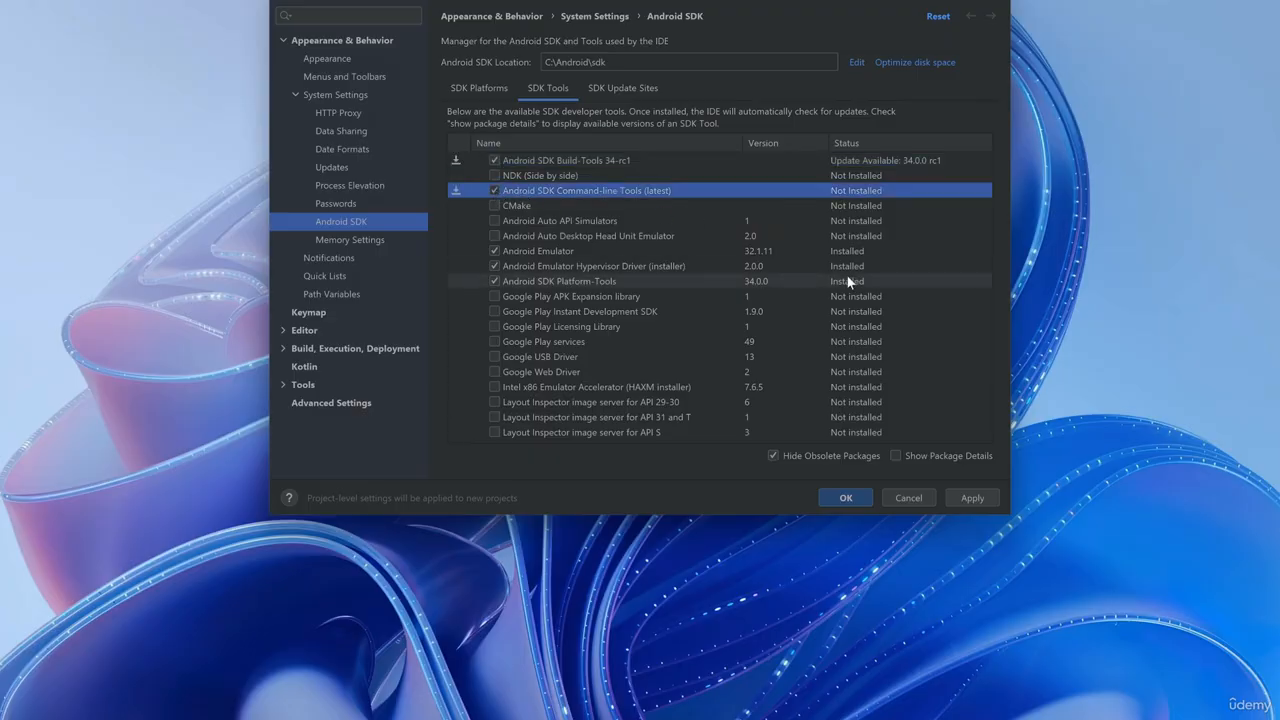
{"action": "left_click", "coordinate": [970, 497]}
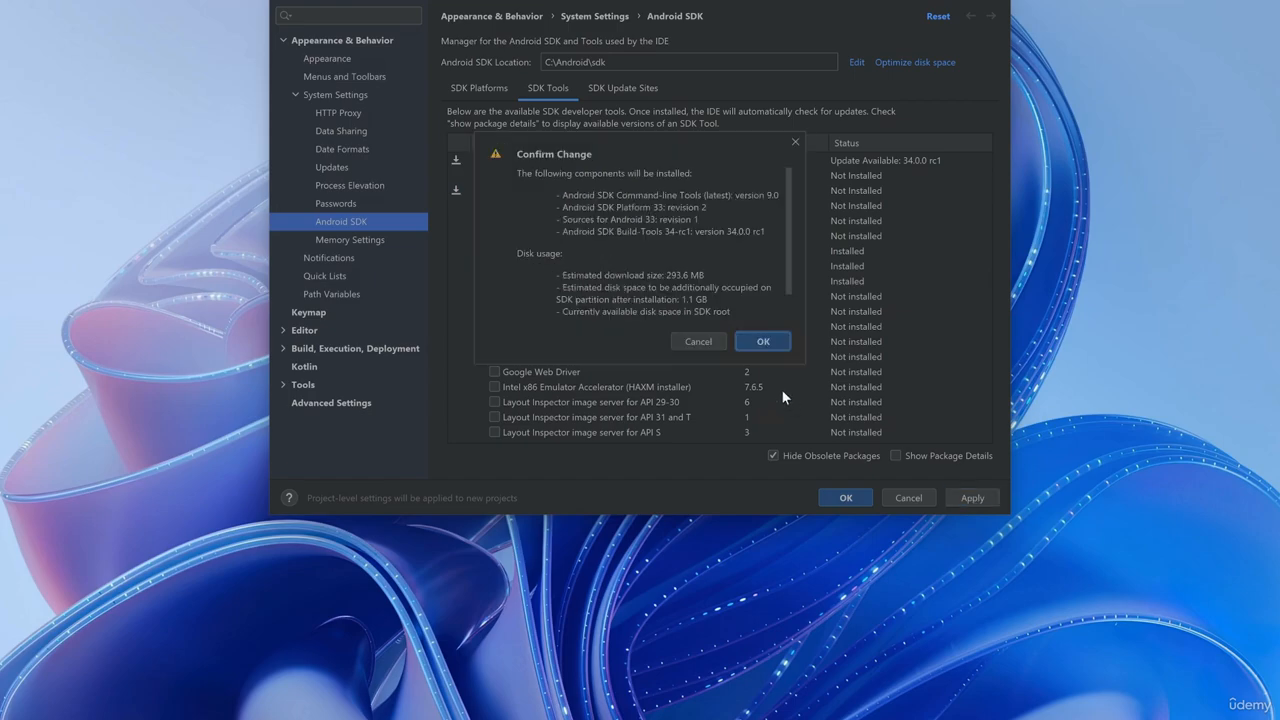
{"action": "left_click", "coordinate": [763, 342]}
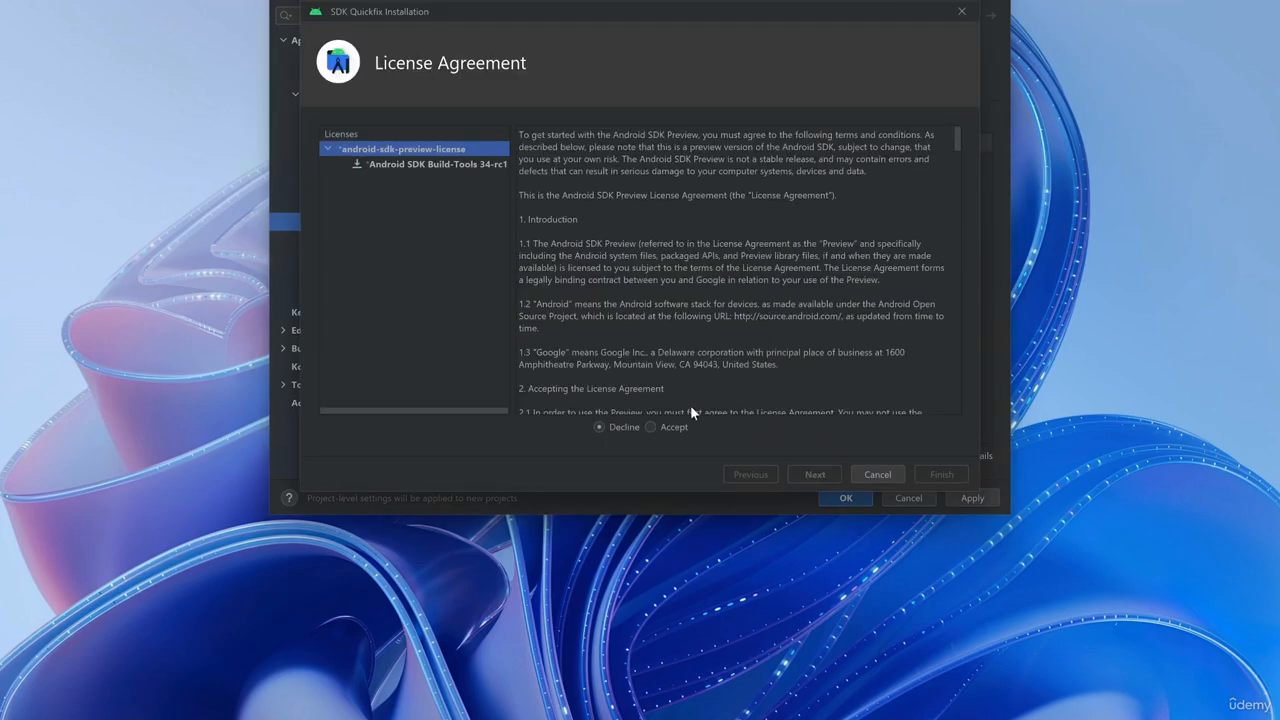
Accept the android-sdk-preview-license, complete the component installation, and close the SDK settings
{"action": "left_click", "coordinate": [651, 427]}
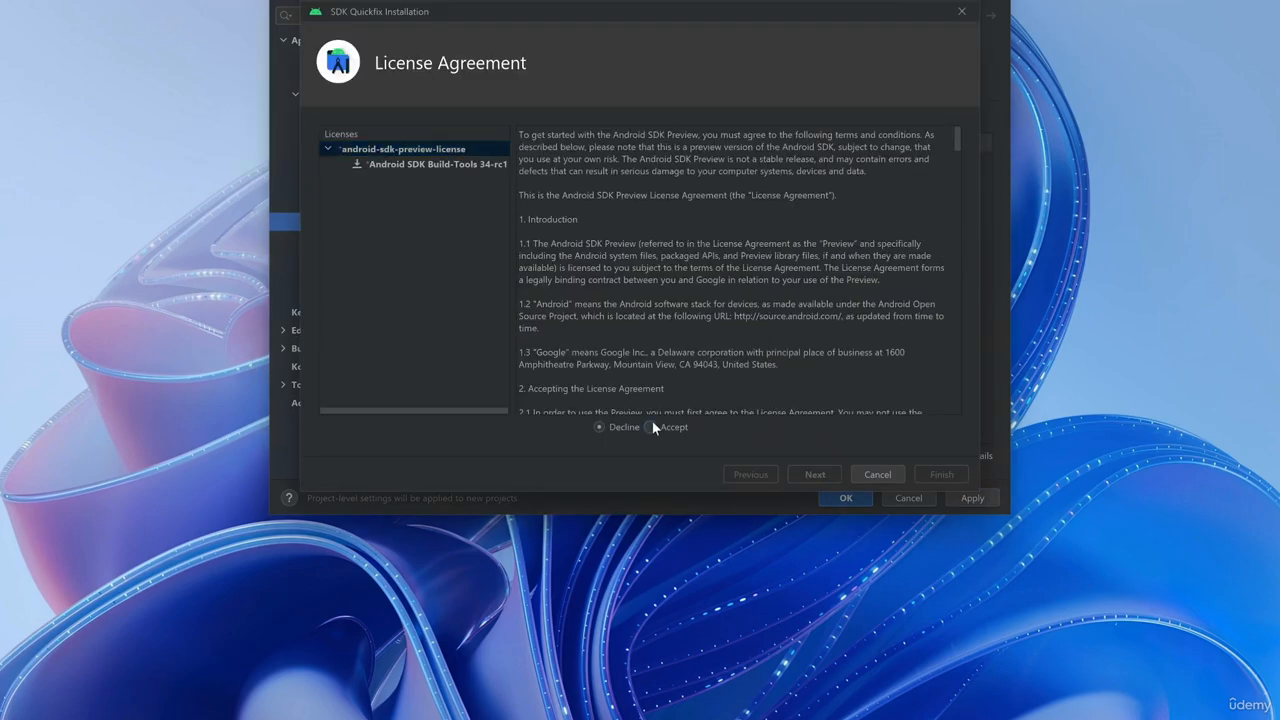
{"action": "left_click", "coordinate": [815, 474]}
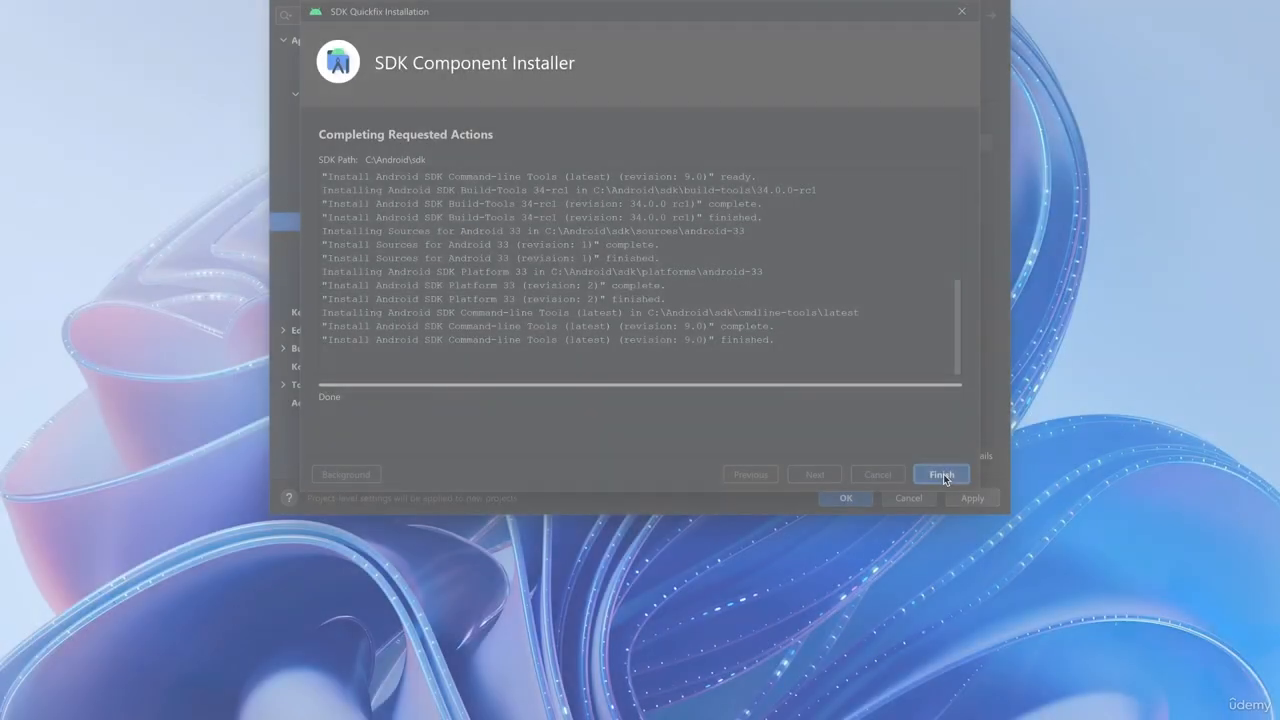
{"action": "left_click", "coordinate": [941, 474]}
{"action": "left_click", "coordinate": [857, 499]}
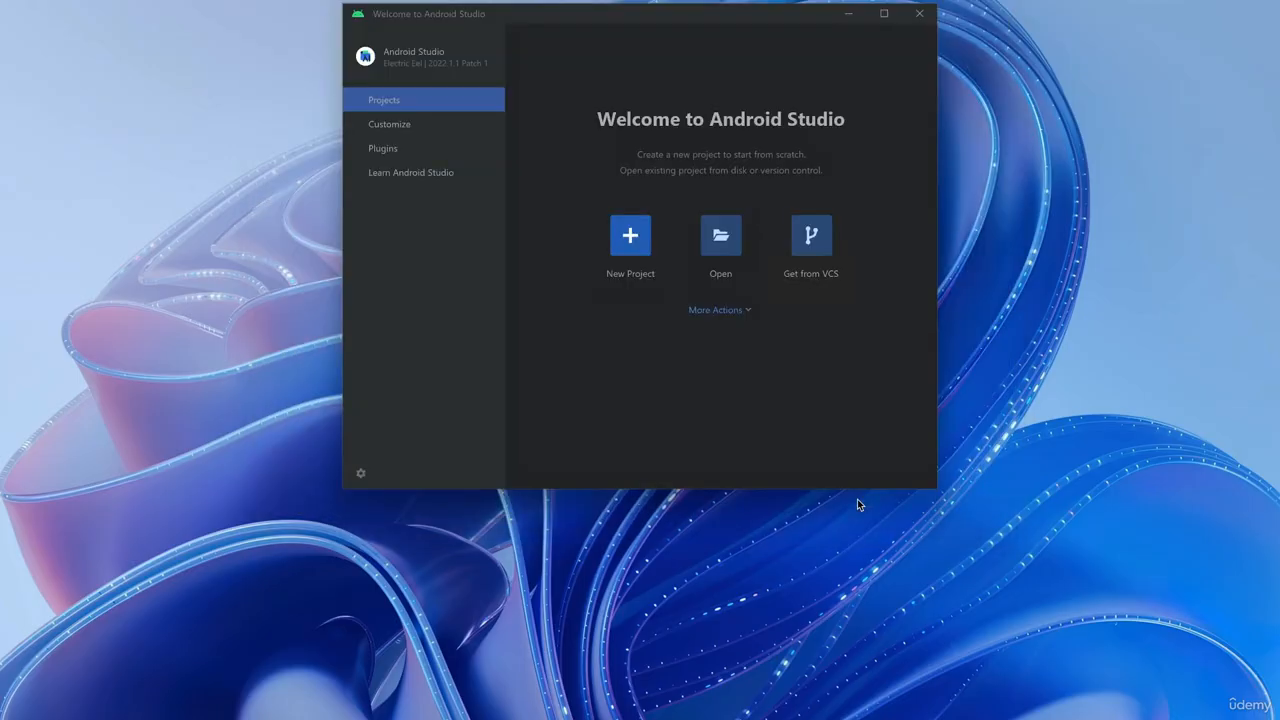
Open the Virtual Device Manager, start creating a device, and choose the Pixel 6 phone as its hardware
{"action": "left_click", "coordinate": [752, 314]}
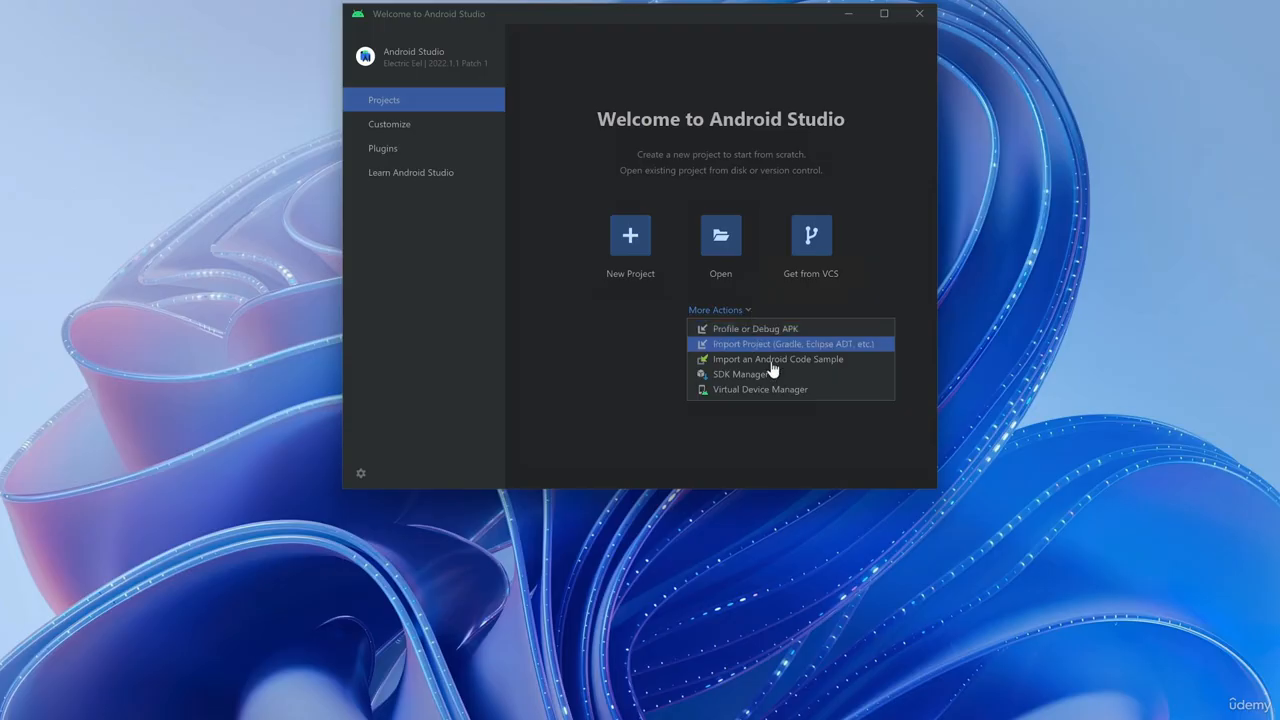
{"action": "left_click", "coordinate": [755, 310]}
{"action": "left_click", "coordinate": [754, 310]}
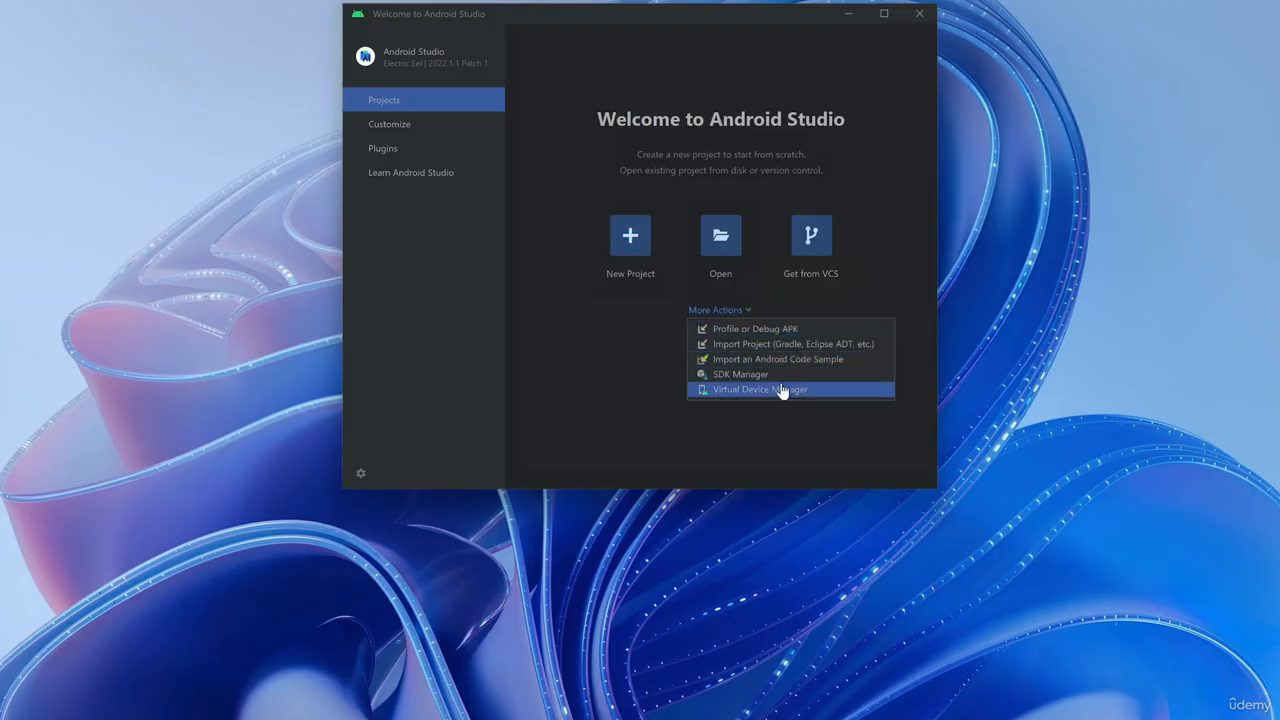
{"action": "left_click", "coordinate": [827, 390]}
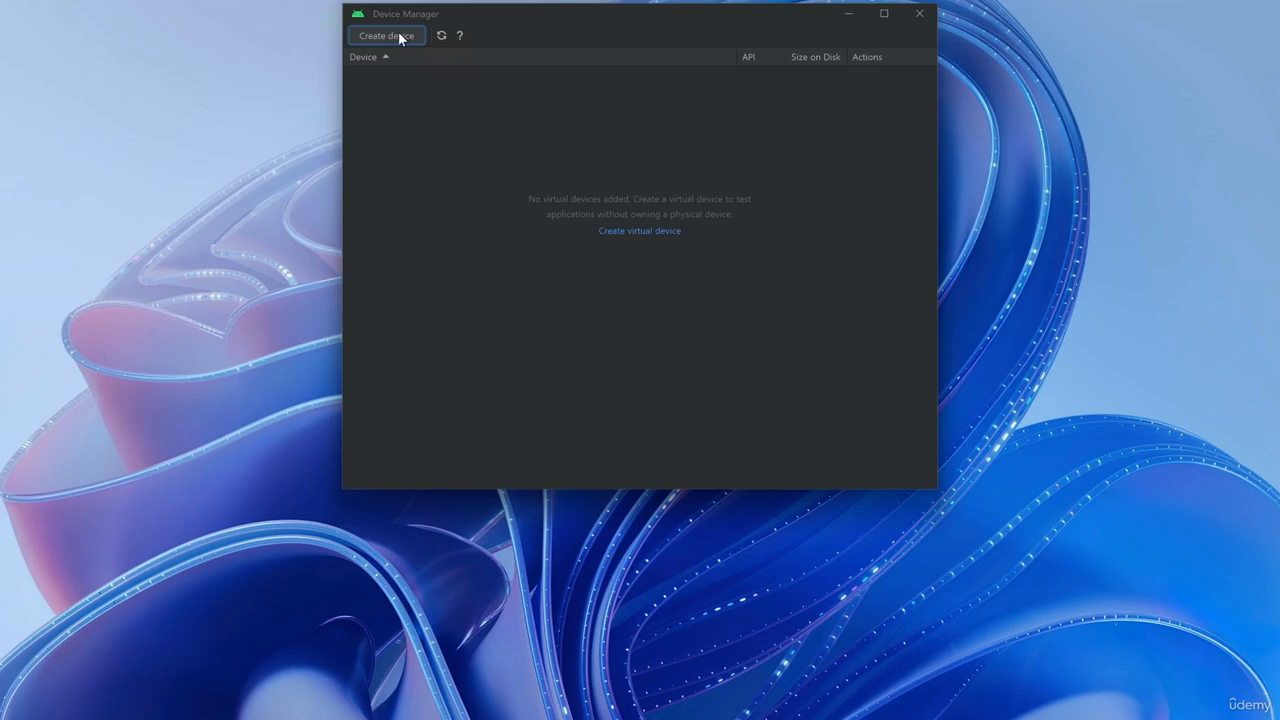
{"action": "left_click", "coordinate": [397, 37]}
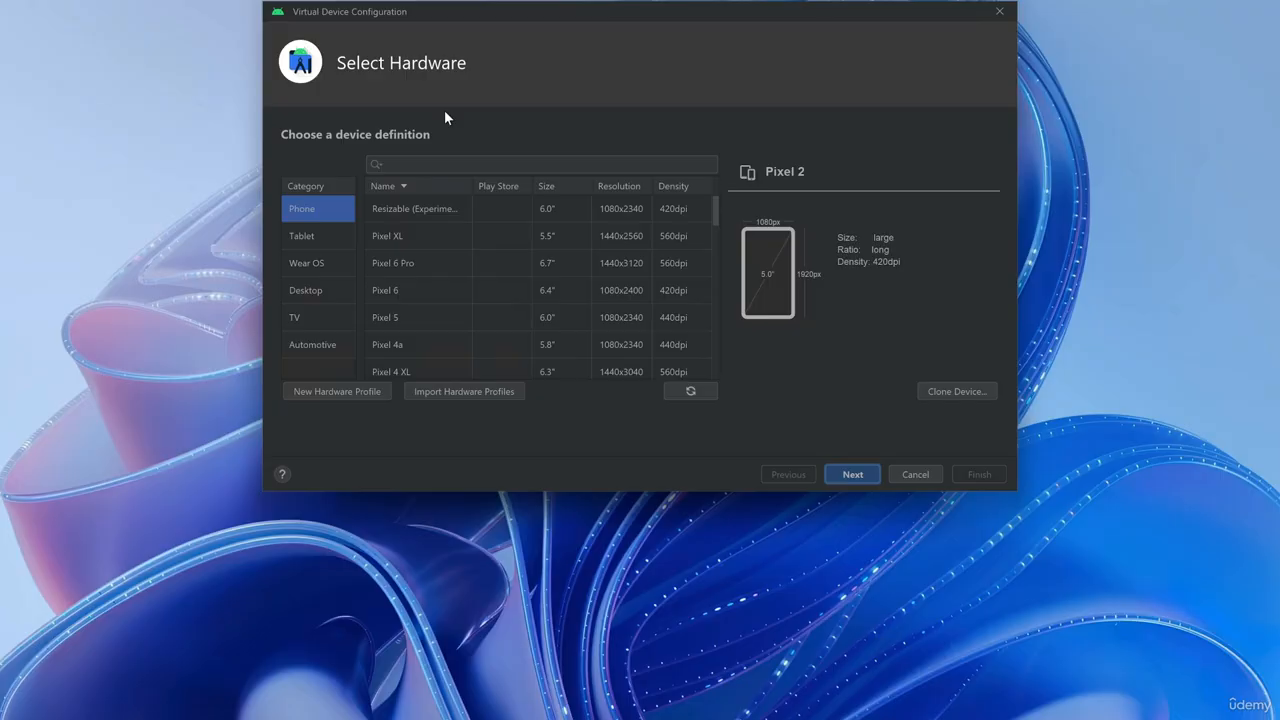
{"action": "left_click", "coordinate": [411, 290]}
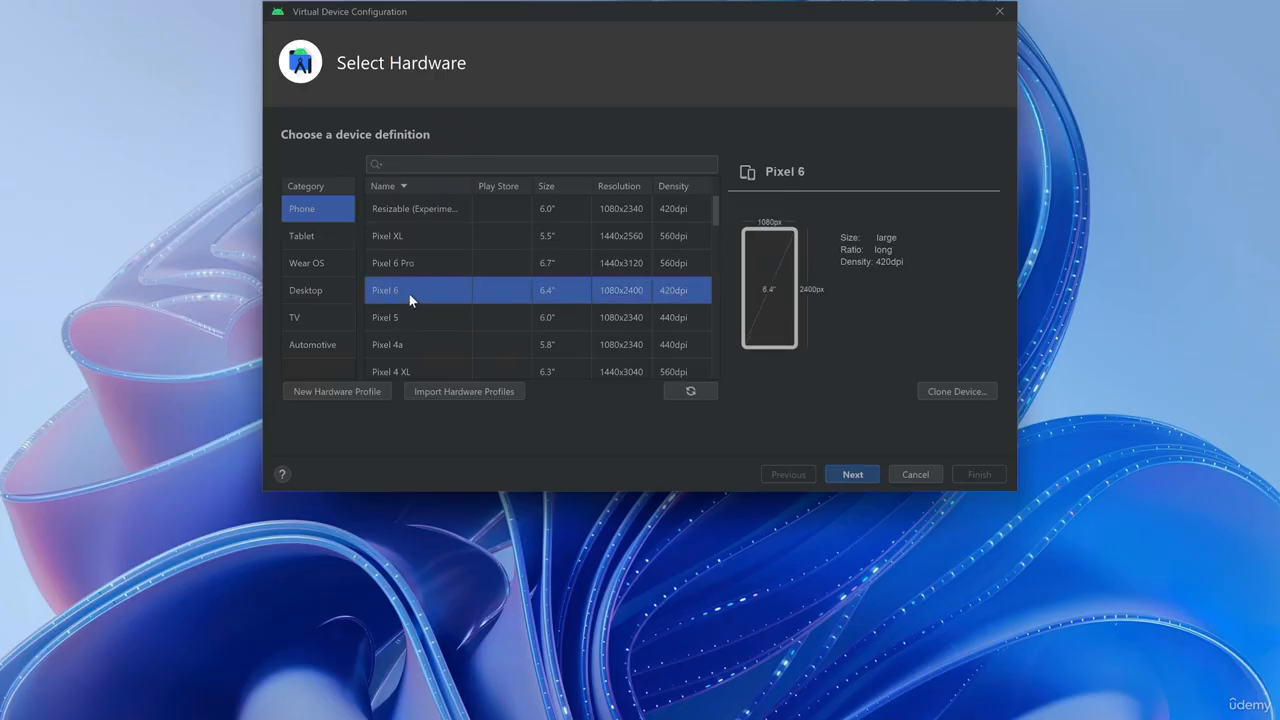
{"action": "left_click", "coordinate": [853, 477]}
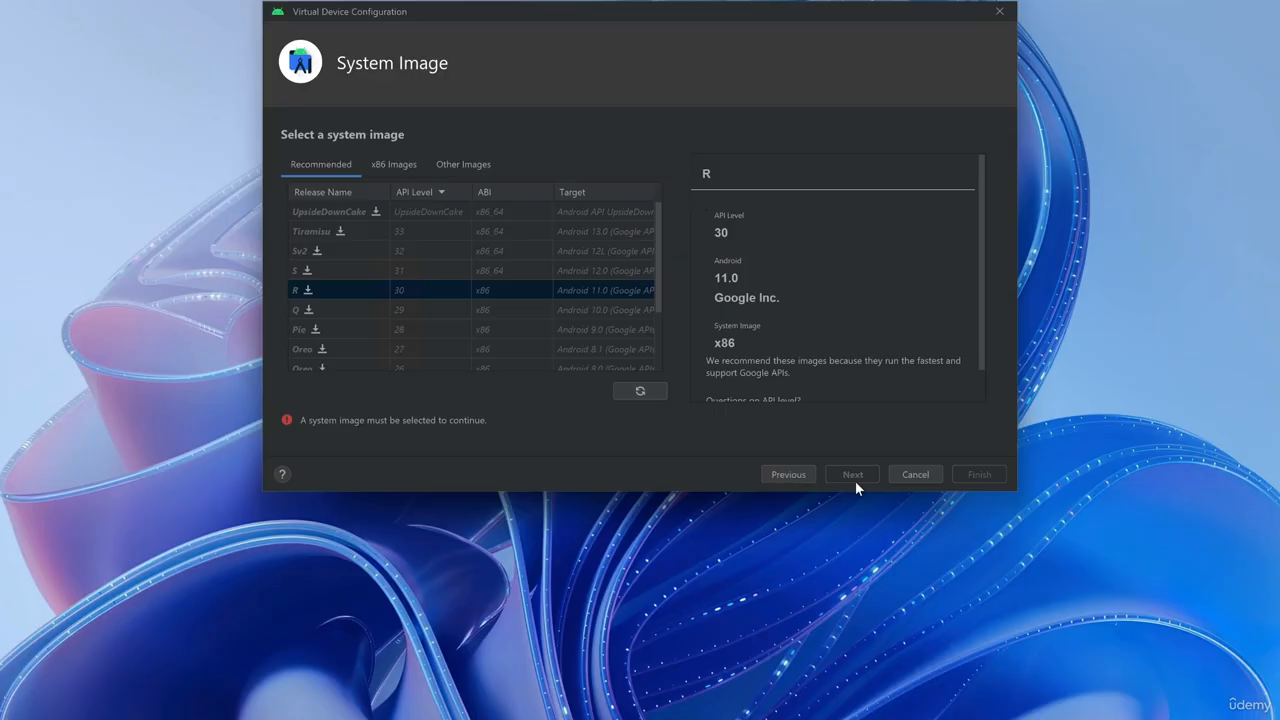
Download the Tiramisu (API level 33, x86_64) system image, finish its installation, and use it for the new virtual device
{"action": "left_click", "coordinate": [340, 233]}
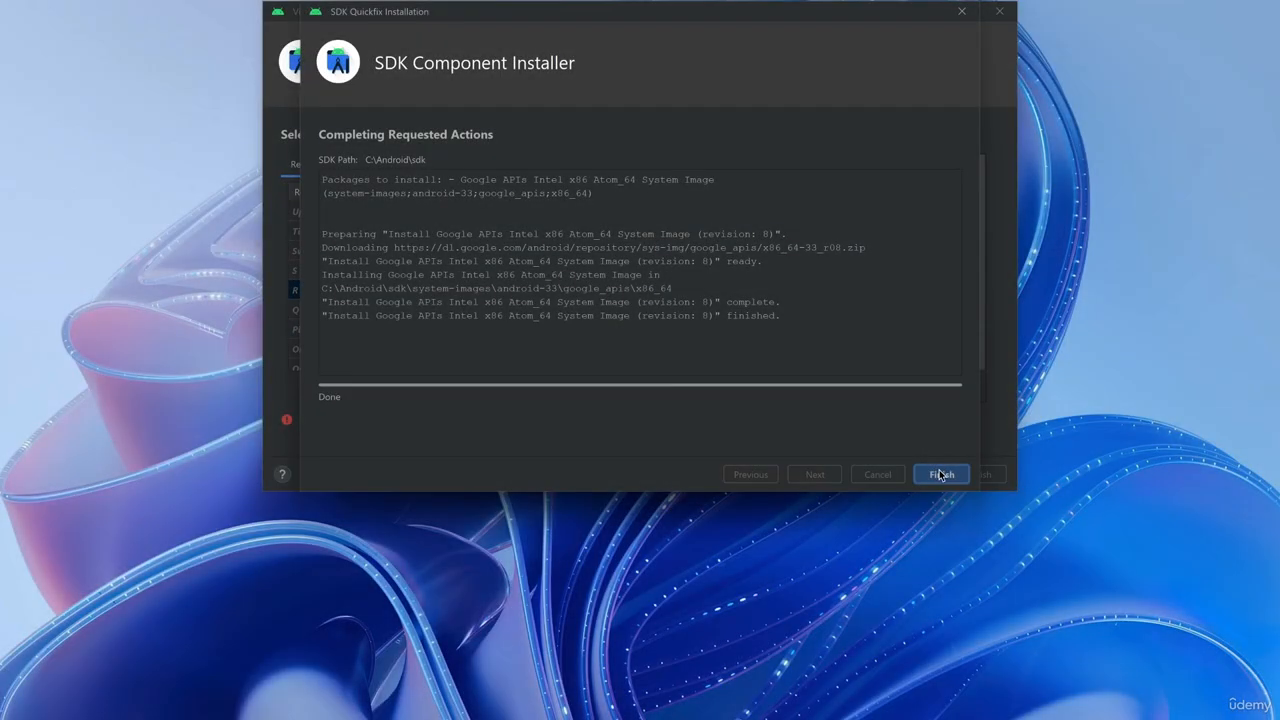
{"action": "left_click", "coordinate": [940, 474]}
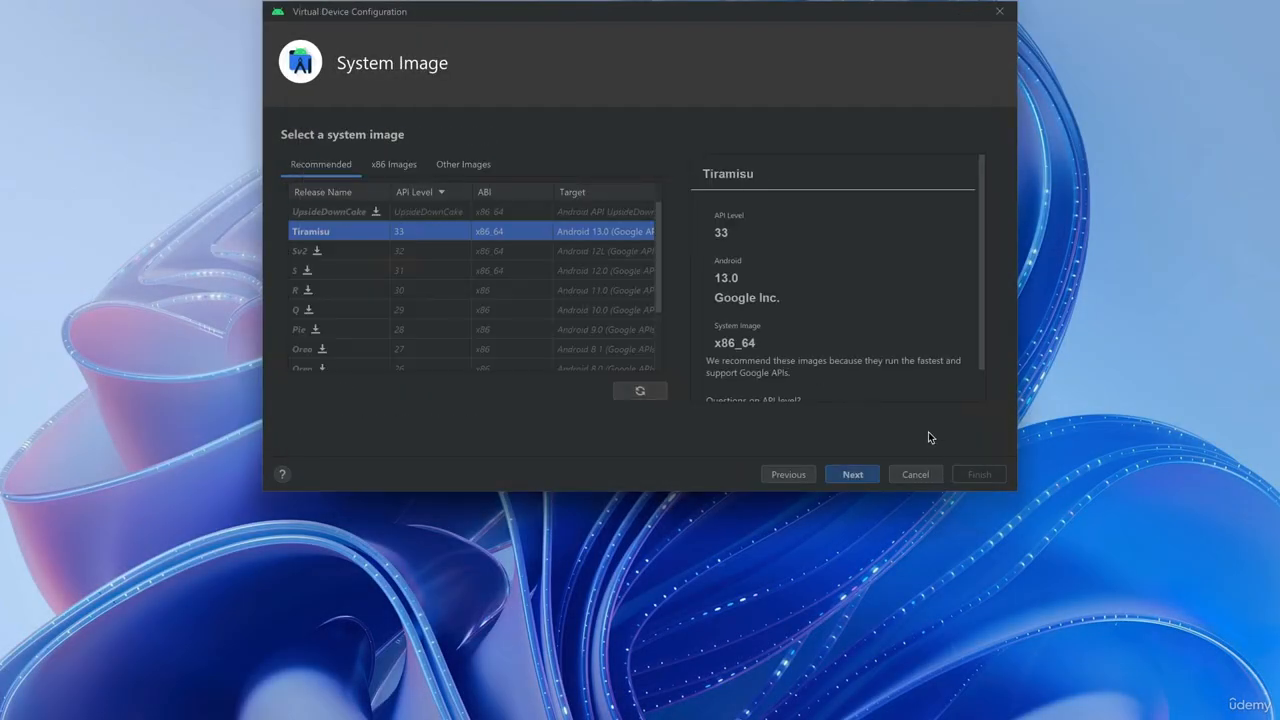
{"action": "left_click", "coordinate": [857, 474]}
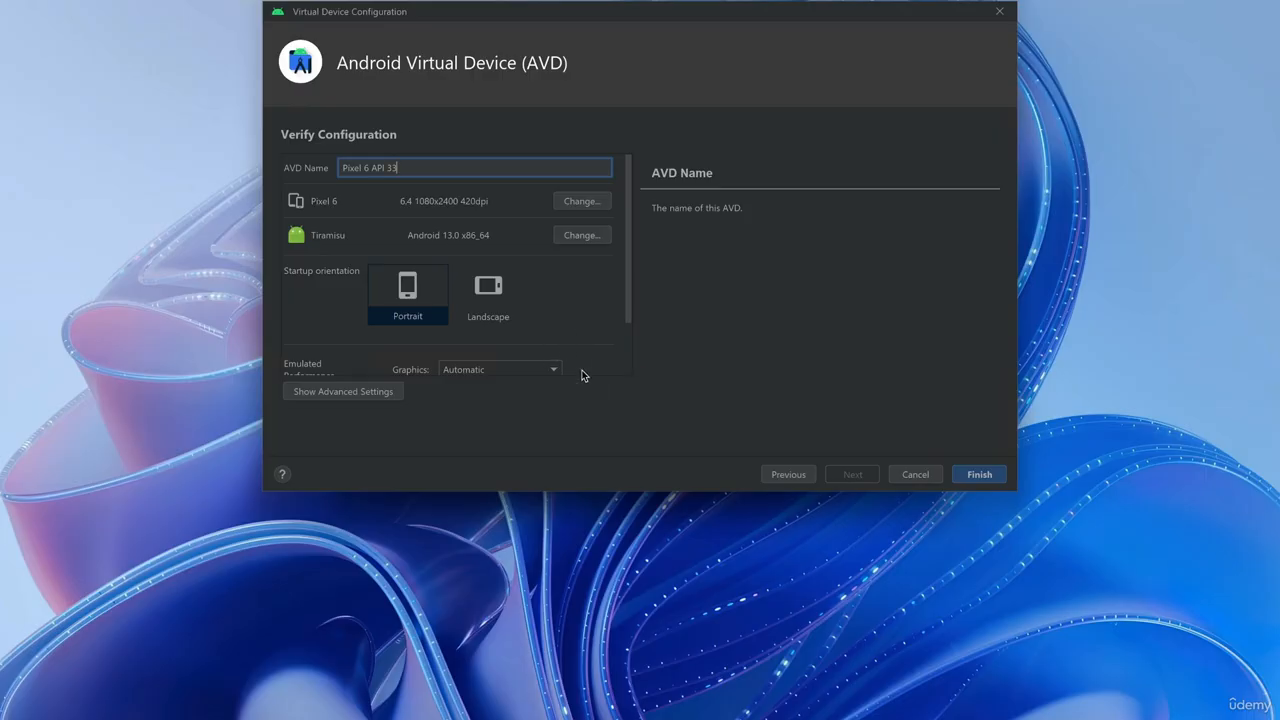
Set the virtual device's emulated graphics to Hardware - GLES 2.0 and finish creating the device
{"action": "left_click_drag", "start_coordinate": [627, 300], "coordinate": [628, 374]}
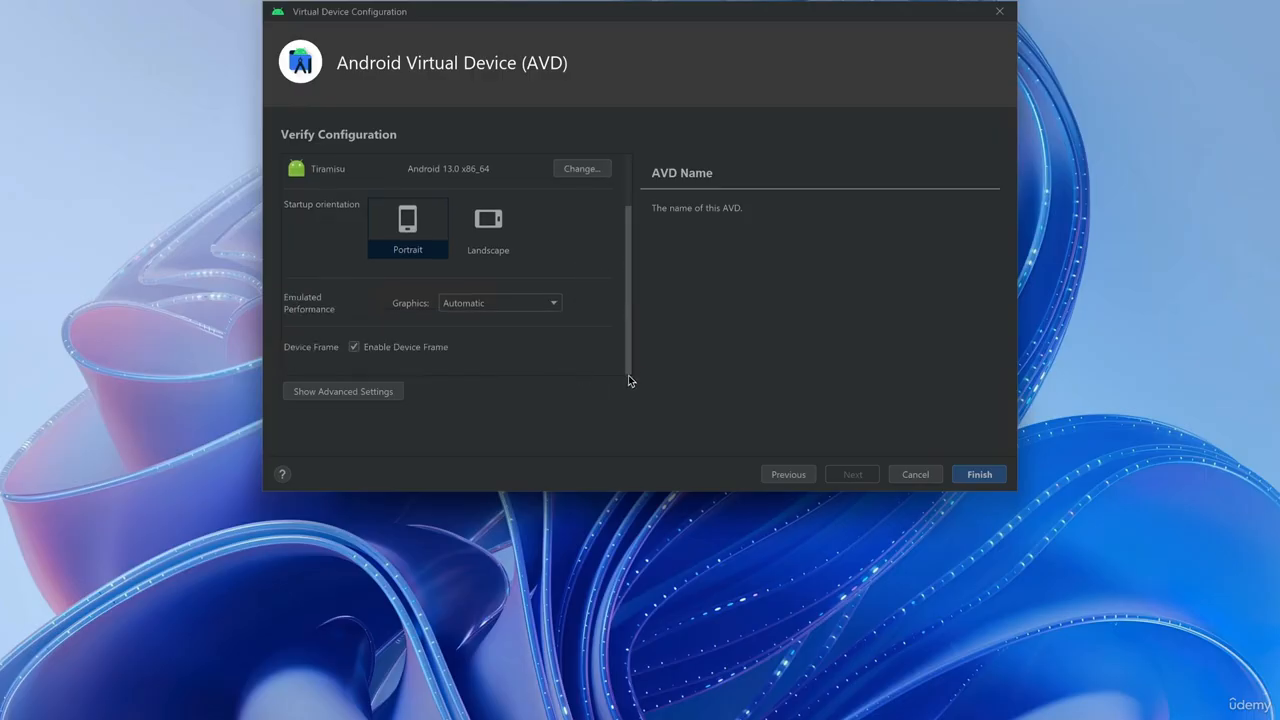
{"action": "left_click", "coordinate": [543, 307]}
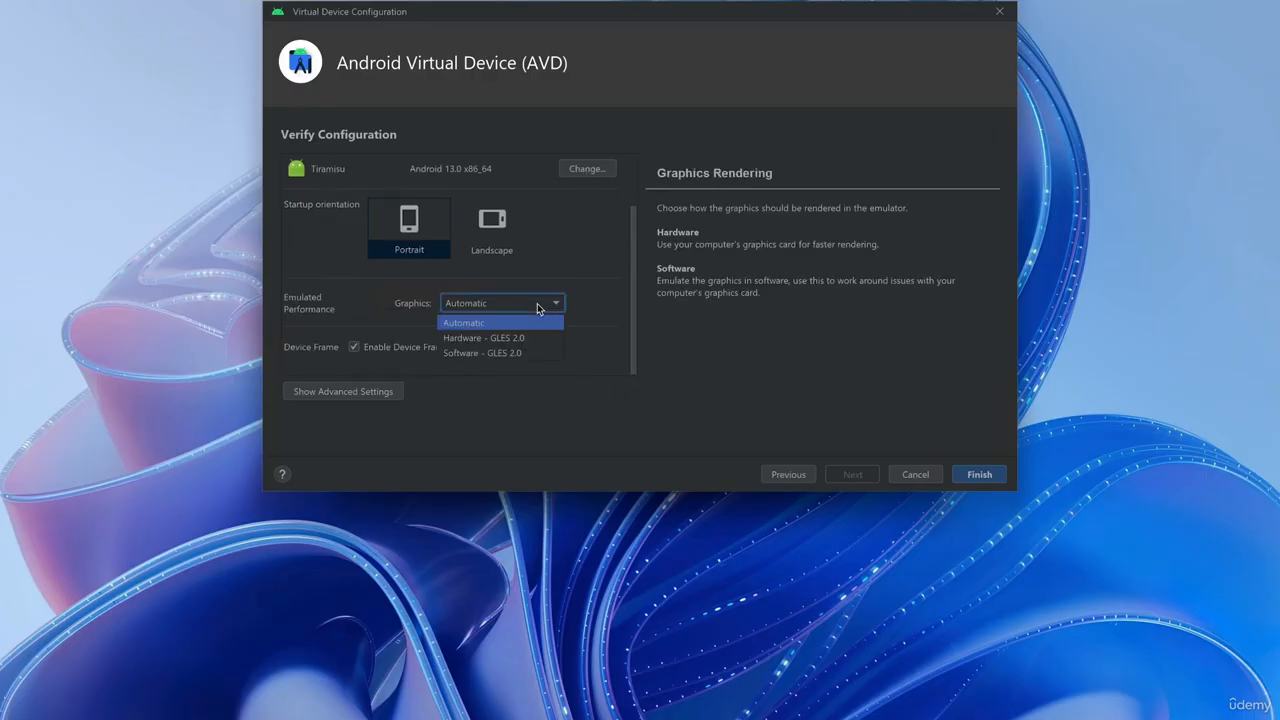
{"action": "left_click", "coordinate": [492, 340]}
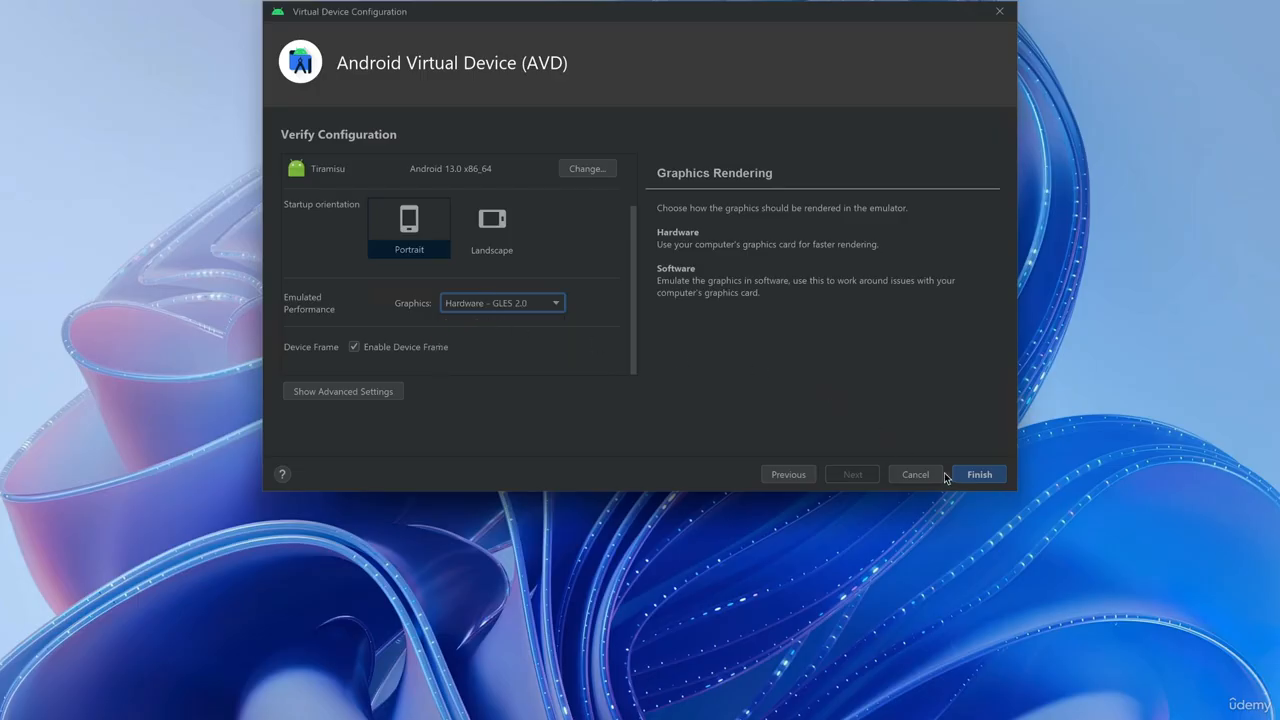
{"action": "left_click", "coordinate": [977, 475]}
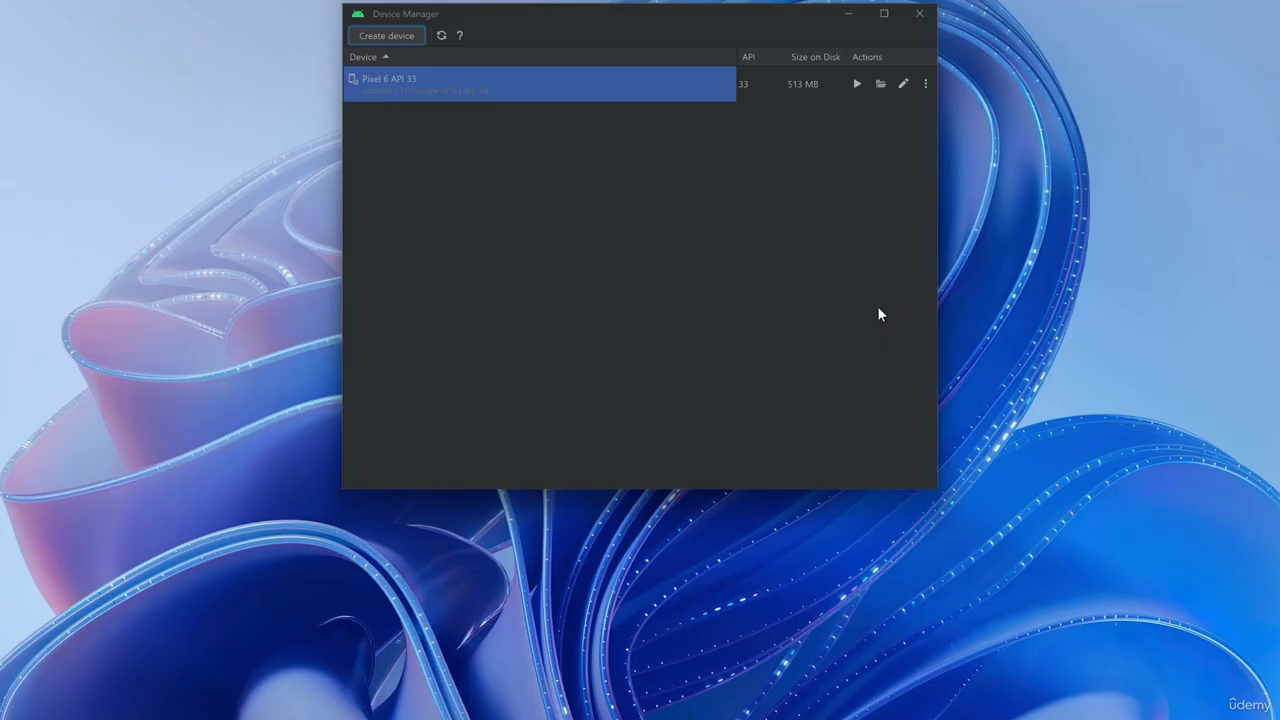
Launch the Pixel 6 API 33 virtual device in the emulator
{"action": "left_click", "coordinate": [574, 85]}
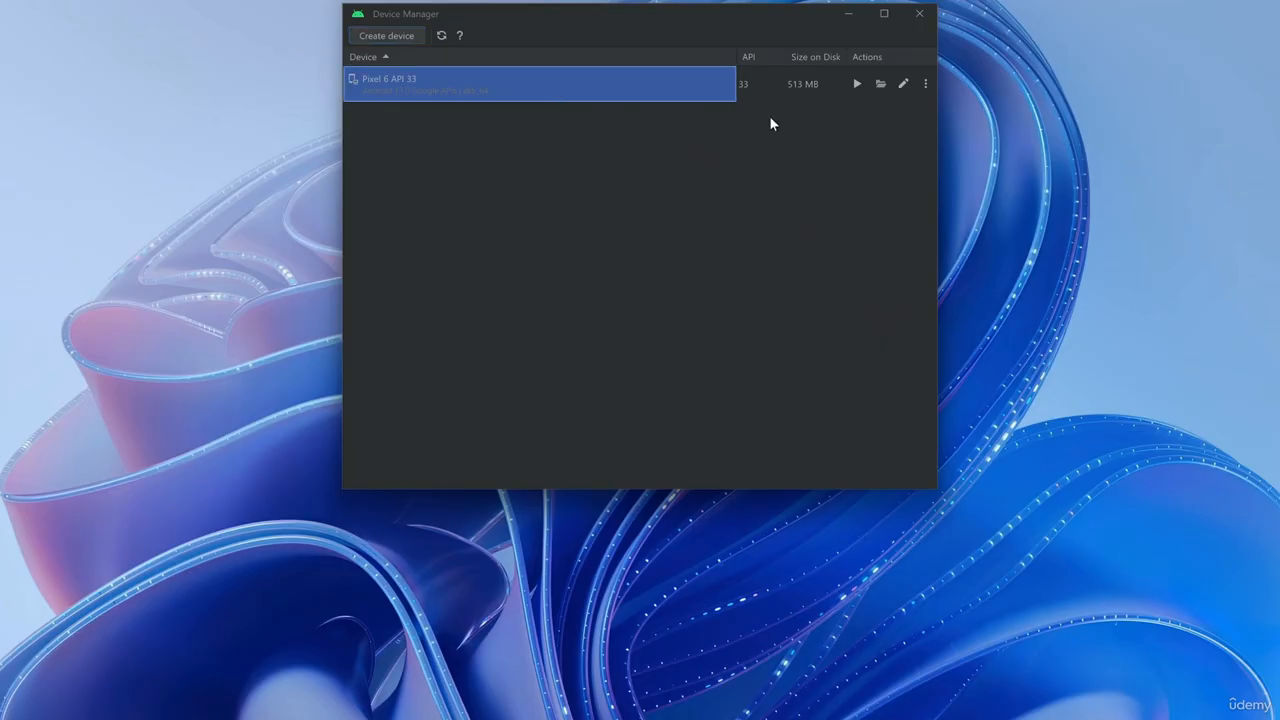
{"action": "left_click", "coordinate": [857, 88]}
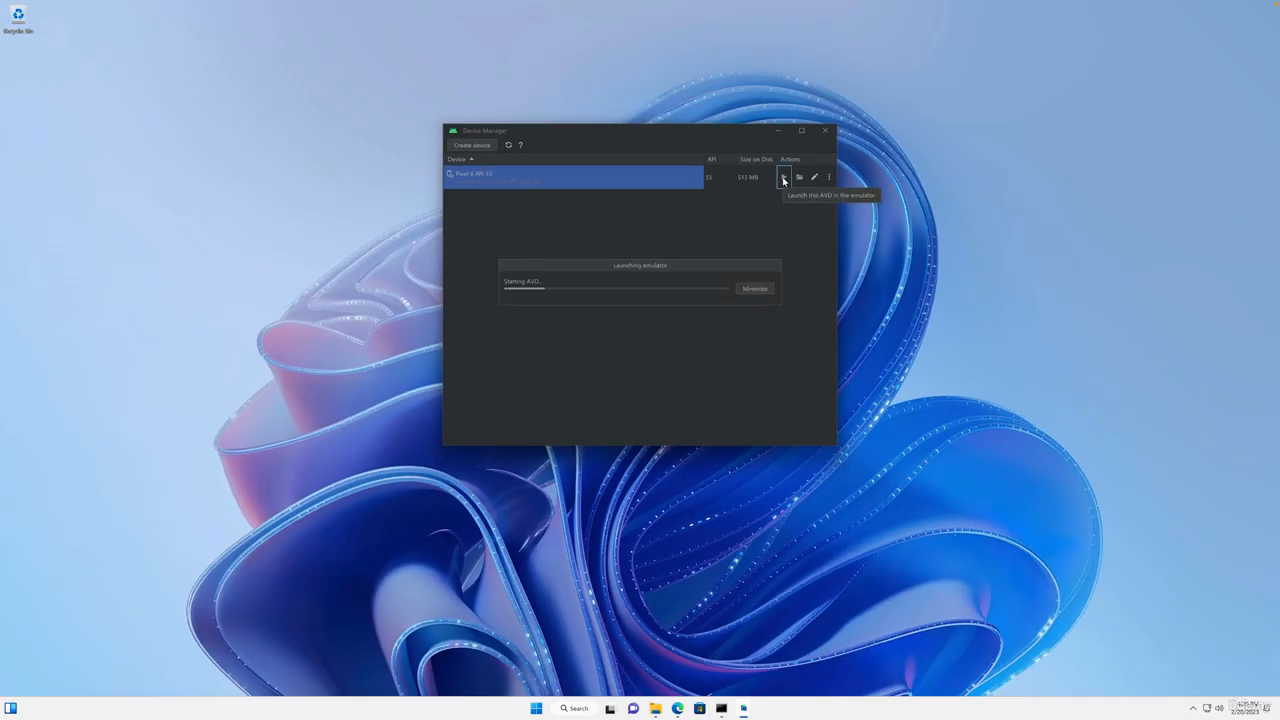
{"action": "left_click", "coordinate": [694, 442]}
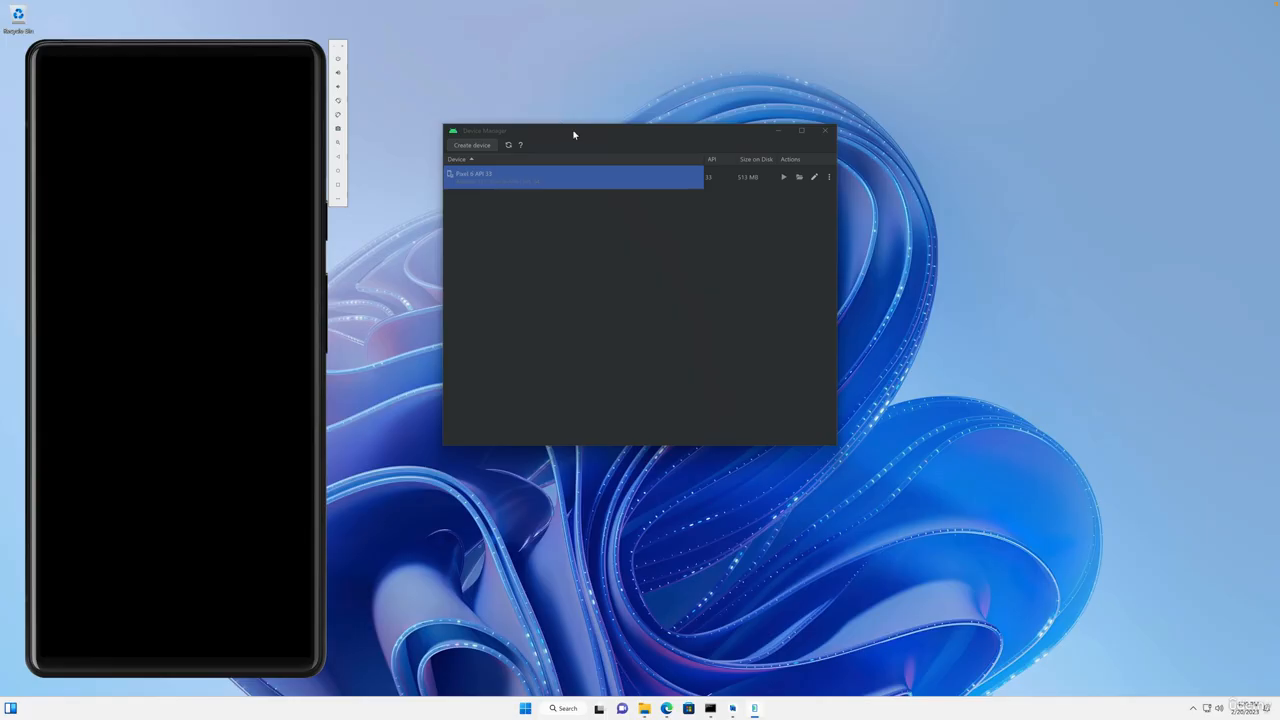
{"action": "left_click_drag", "start_coordinate": [280, 57], "coordinate": [352, 46]}
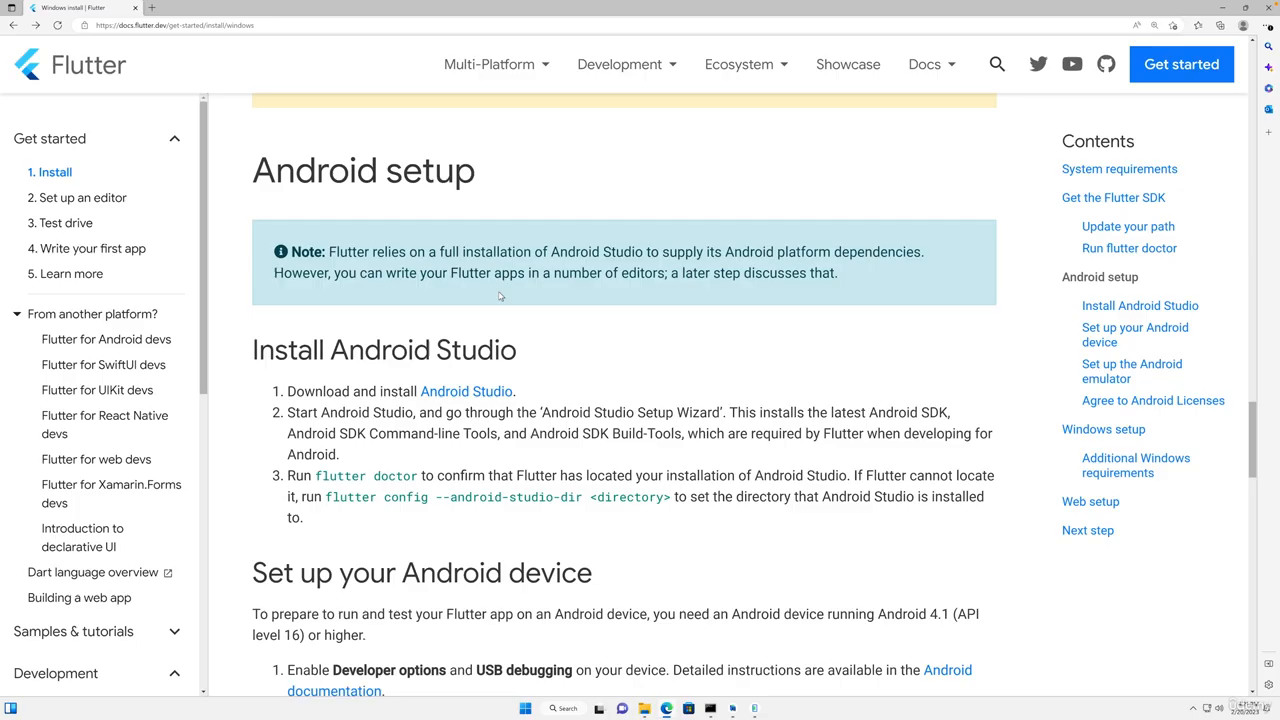
Switch to the browser and examine Flutter's Android setup instructions, from installing Android Studio through setting up a device and the emulator
{"action": "scroll", "coordinate": [499, 290], "scroll_direction": "down", "scroll_amount": 2}
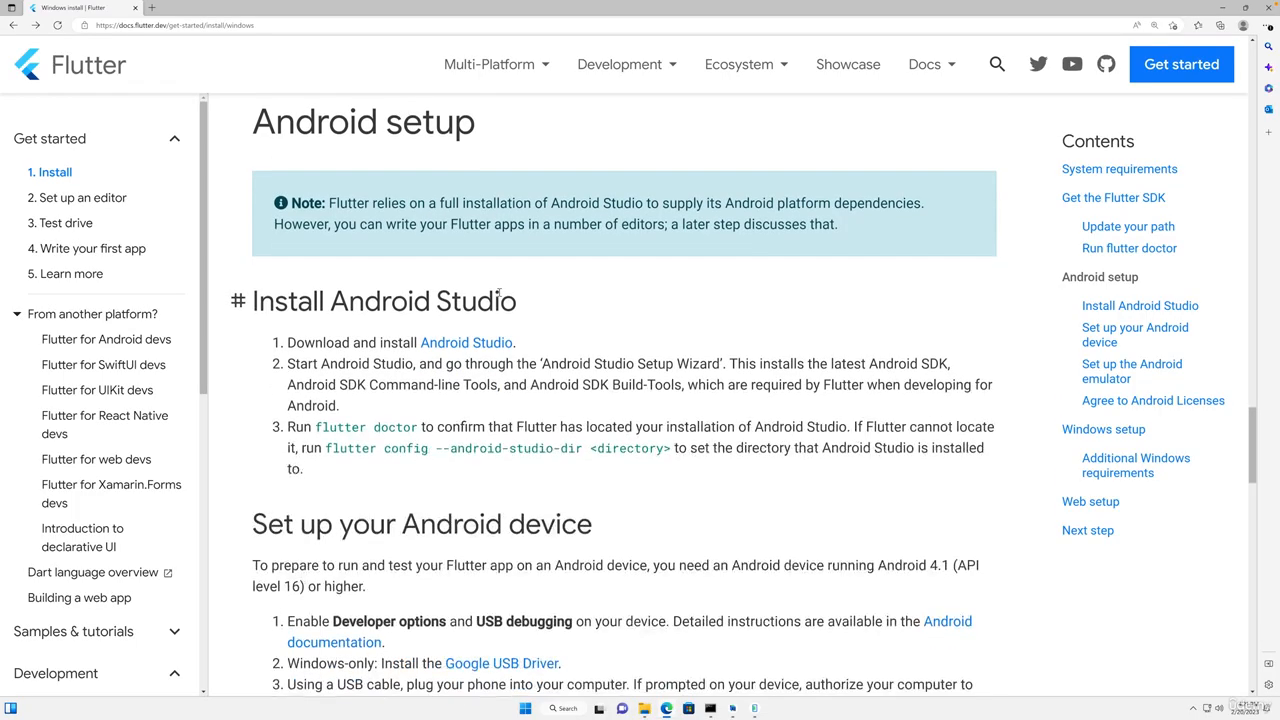
{"action": "scroll", "coordinate": [499, 290], "scroll_direction": "down", "scroll_amount": 1}
{"action": "scroll", "coordinate": [499, 290], "scroll_direction": "down", "scroll_amount": 1}
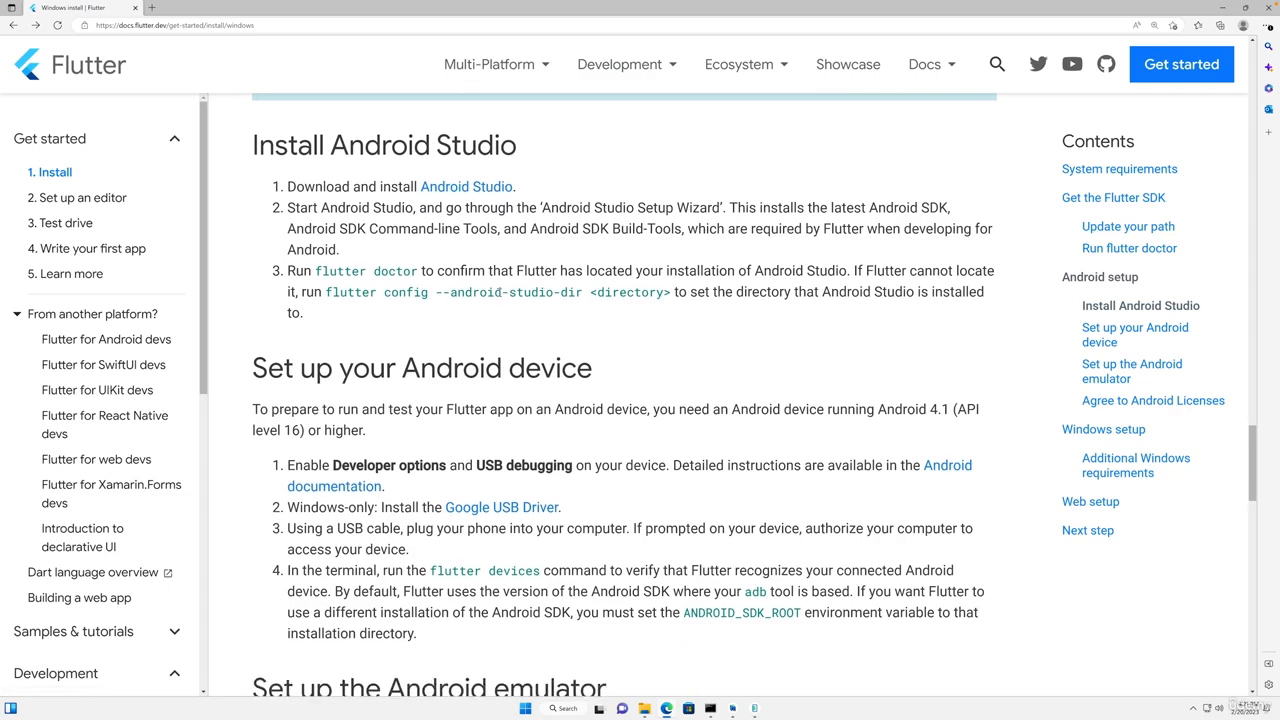
{"action": "scroll", "coordinate": [500, 292], "scroll_direction": "down", "scroll_amount": 1}
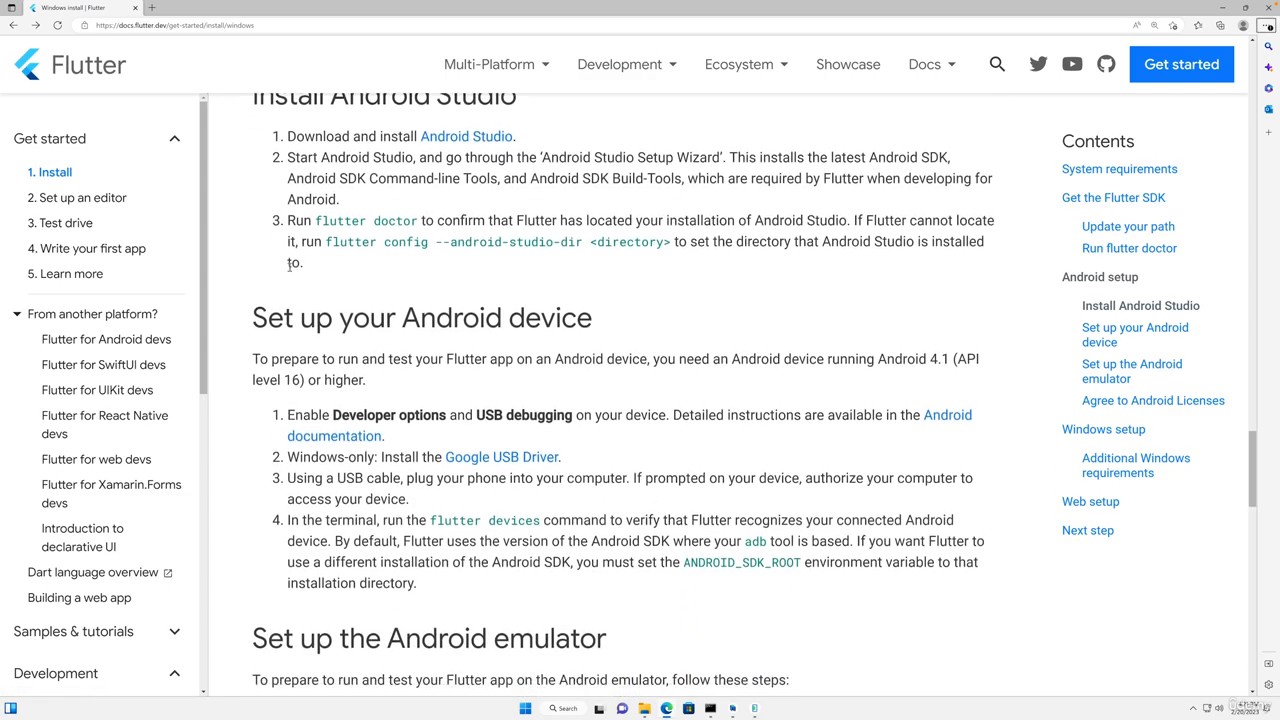
{"action": "left_click_drag", "start_coordinate": [227, 287], "coordinate": [656, 350]}
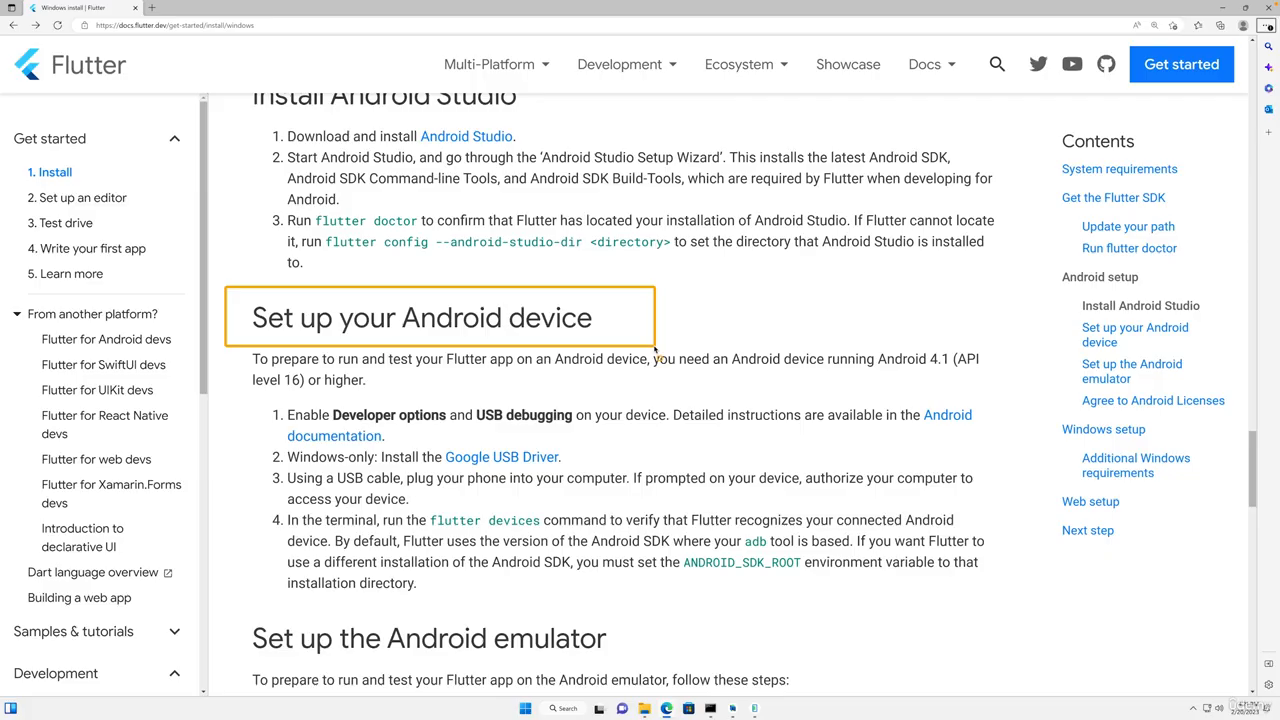
{"action": "scroll", "coordinate": [656, 350], "scroll_direction": "down", "scroll_amount": 4}
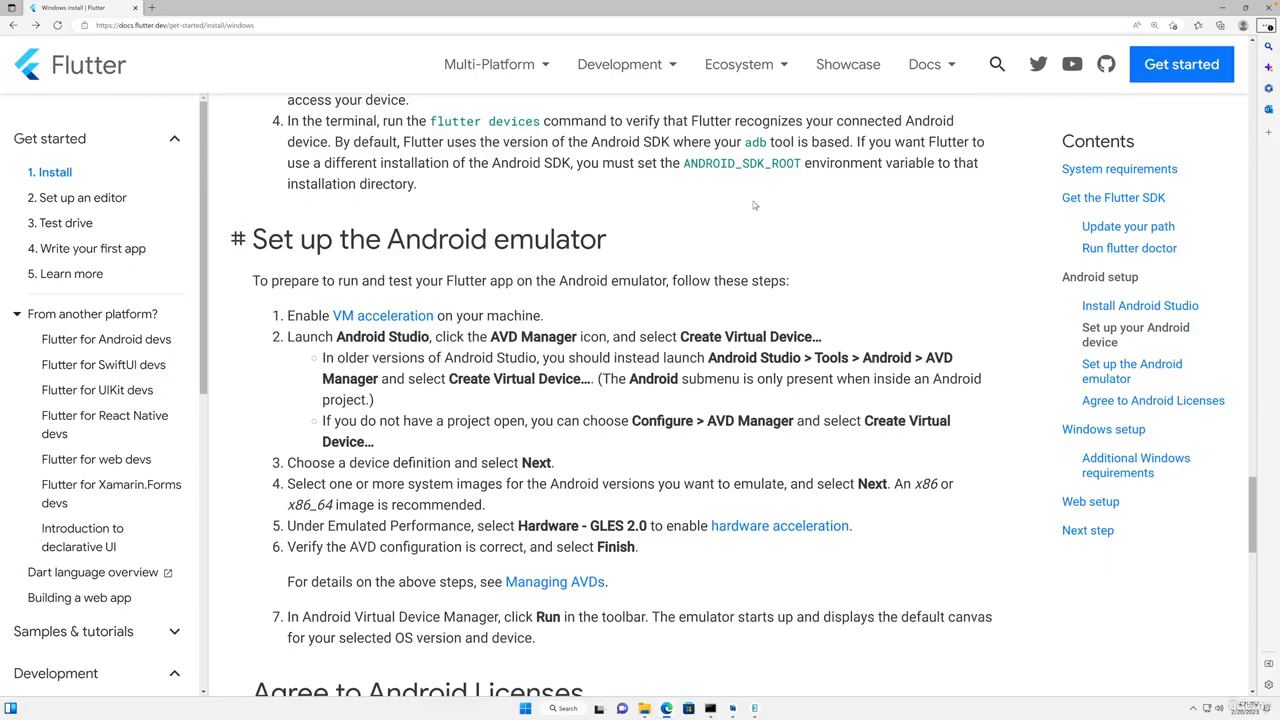
{"action": "scroll", "coordinate": [755, 205], "scroll_direction": "down", "scroll_amount": 1}
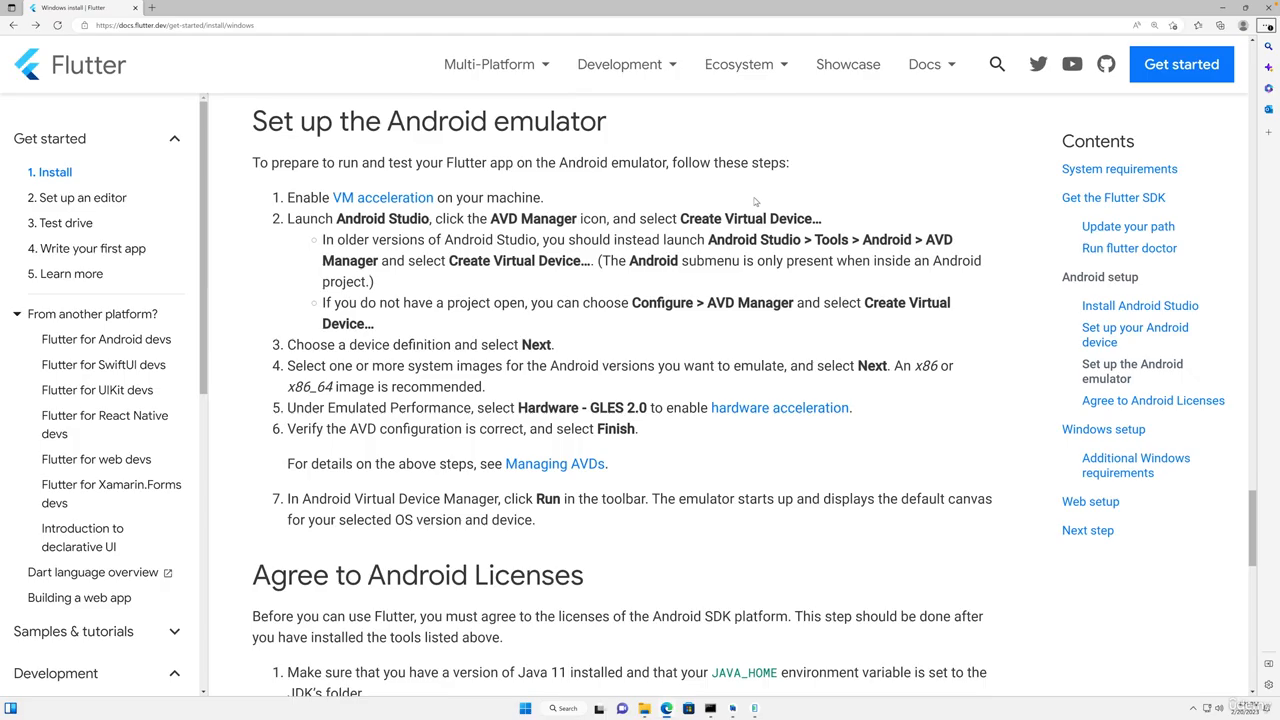
{"action": "scroll", "coordinate": [755, 202], "scroll_direction": "down", "scroll_amount": 1}
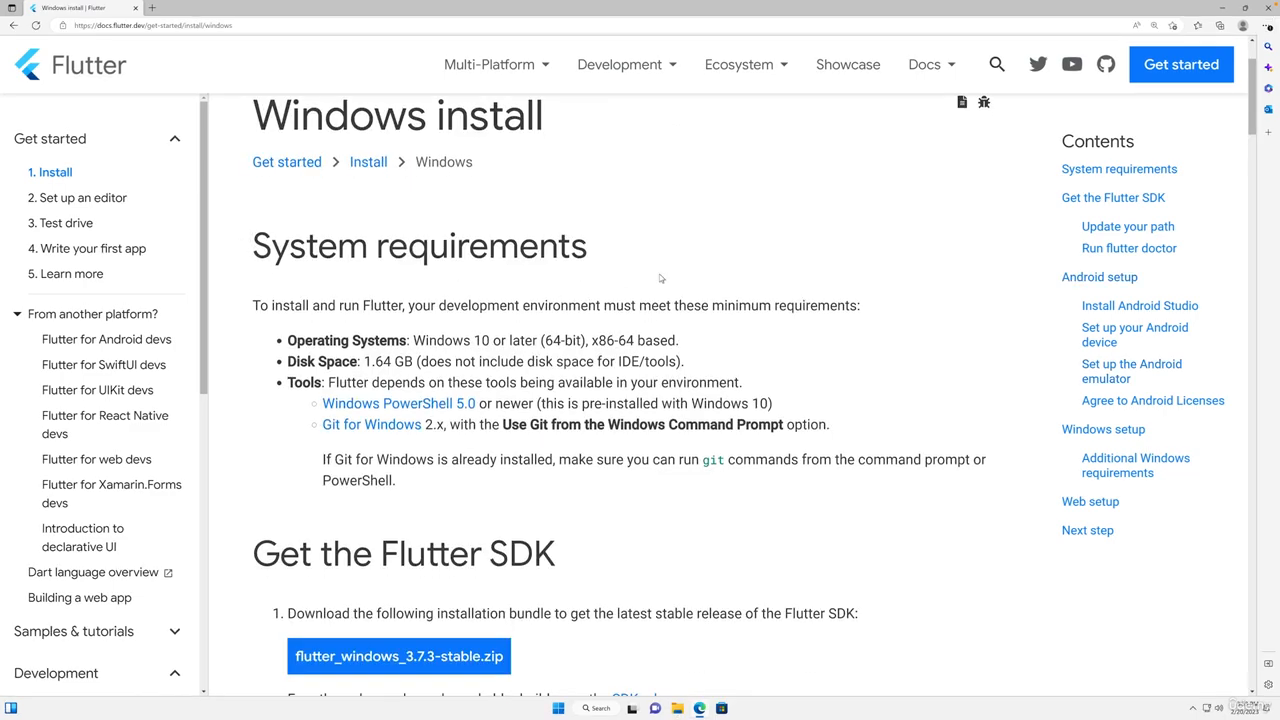
Review the system requirements and the Flutter SDK download instructions on the Windows install page
{"action": "scroll", "coordinate": [662, 278], "scroll_direction": "down", "scroll_amount": 1}
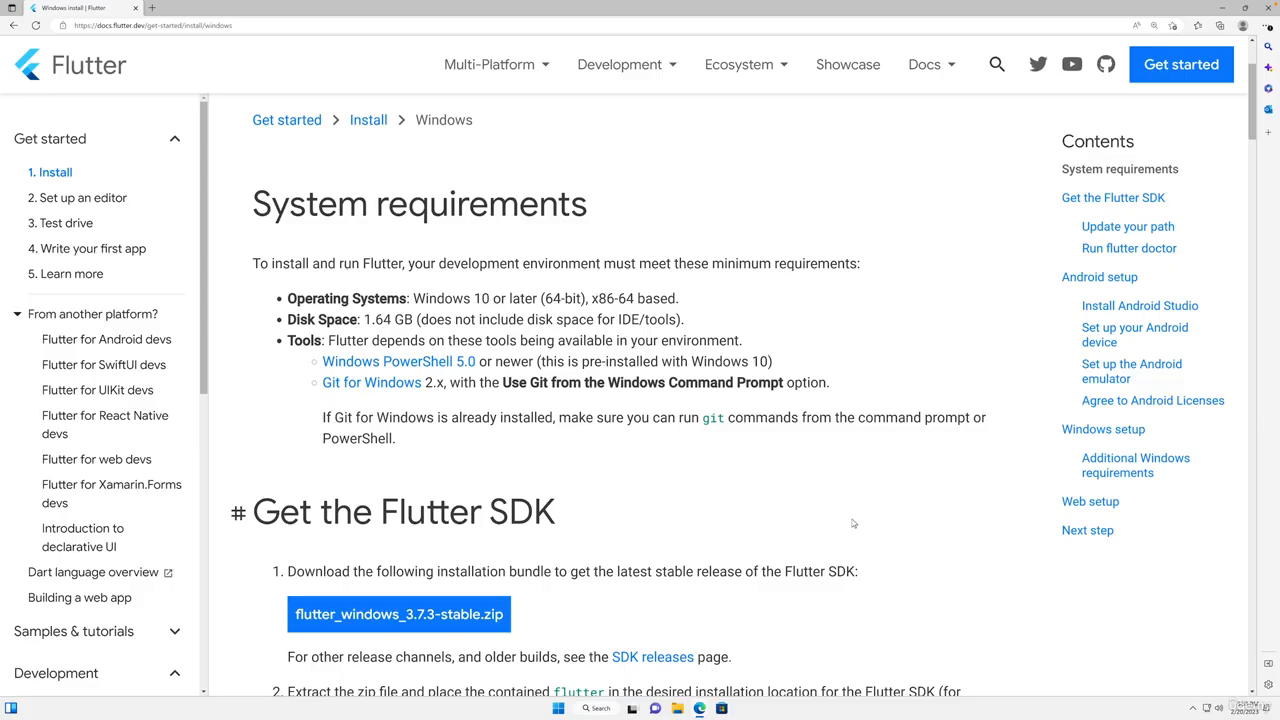
{"action": "scroll", "coordinate": [853, 523], "scroll_direction": "down", "scroll_amount": 2}
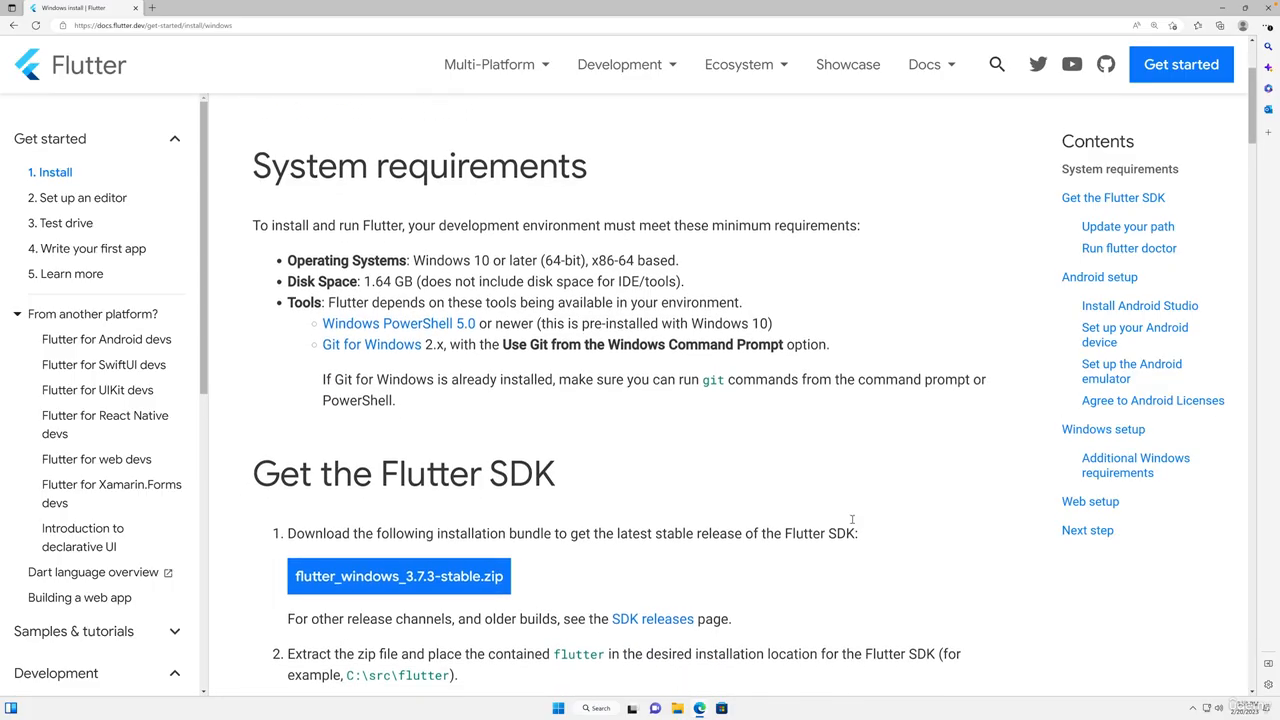
{"action": "scroll", "coordinate": [853, 523], "scroll_direction": "up", "scroll_amount": 1}
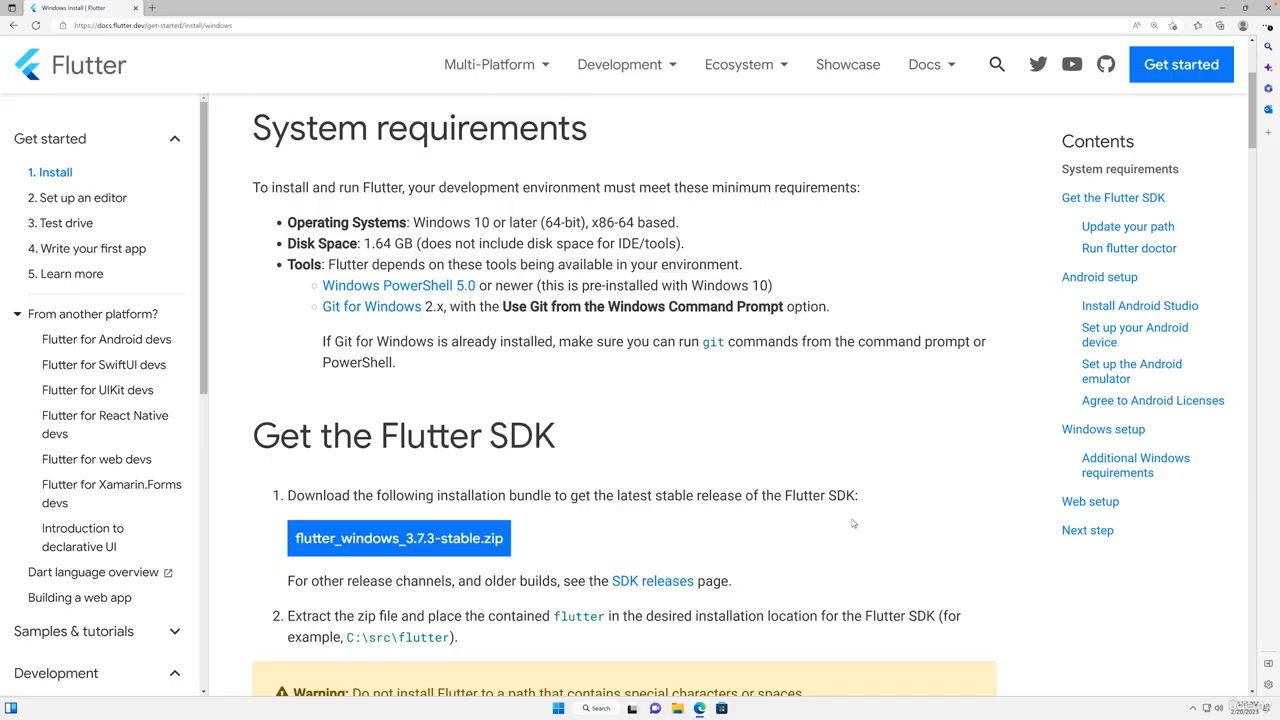
{"action": "scroll", "coordinate": [853, 523], "scroll_direction": "up", "scroll_amount": 1}
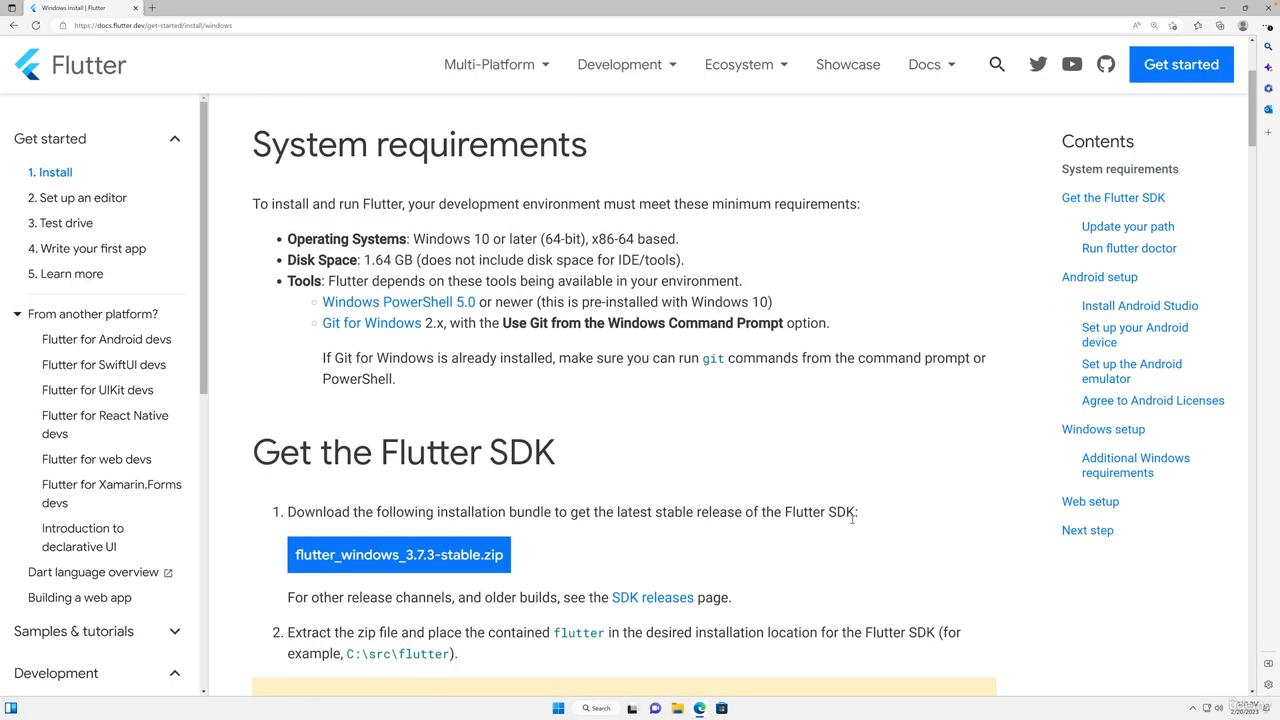